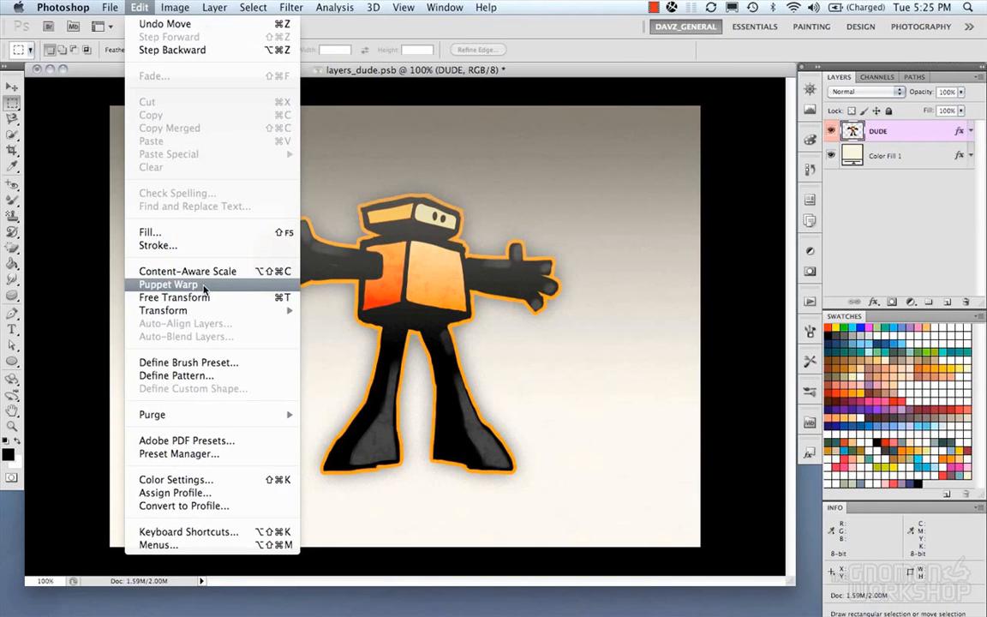
Try rotating the DUDE layer 180° and flipping it horizontally, undoing each transformation
{"action": "mouse_move", "coordinate": [212, 310]}
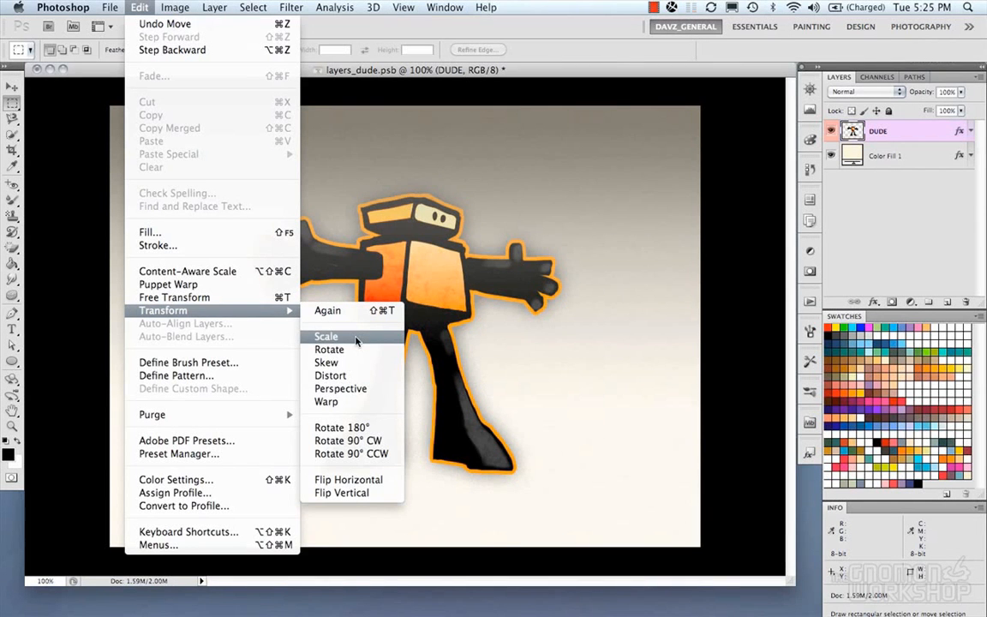
{"action": "left_click", "coordinate": [343, 428]}
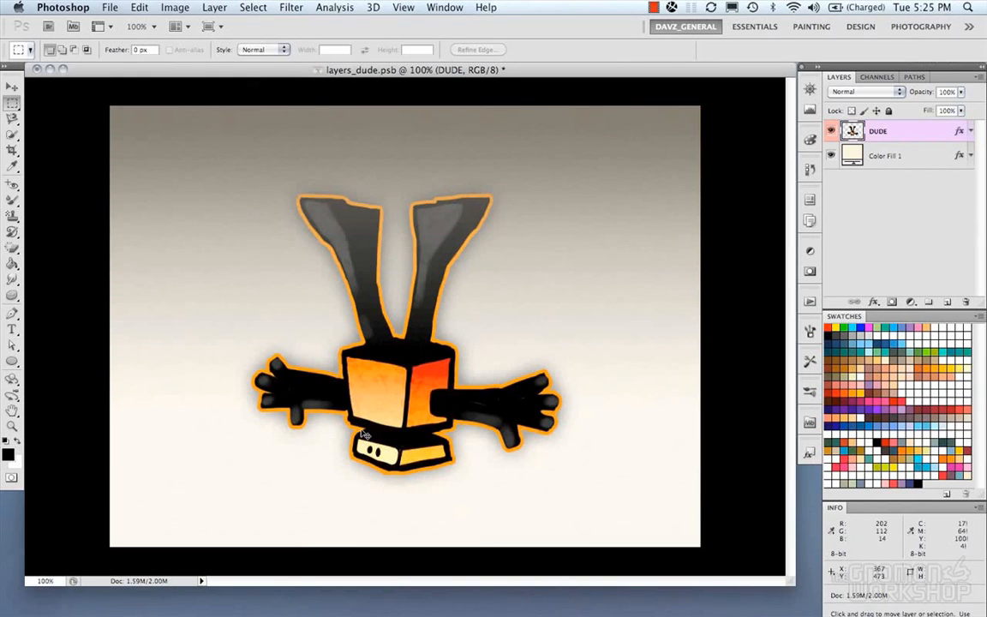
{"action": "key", "text": "super+z"}
{"action": "left_click", "coordinate": [139, 7]}
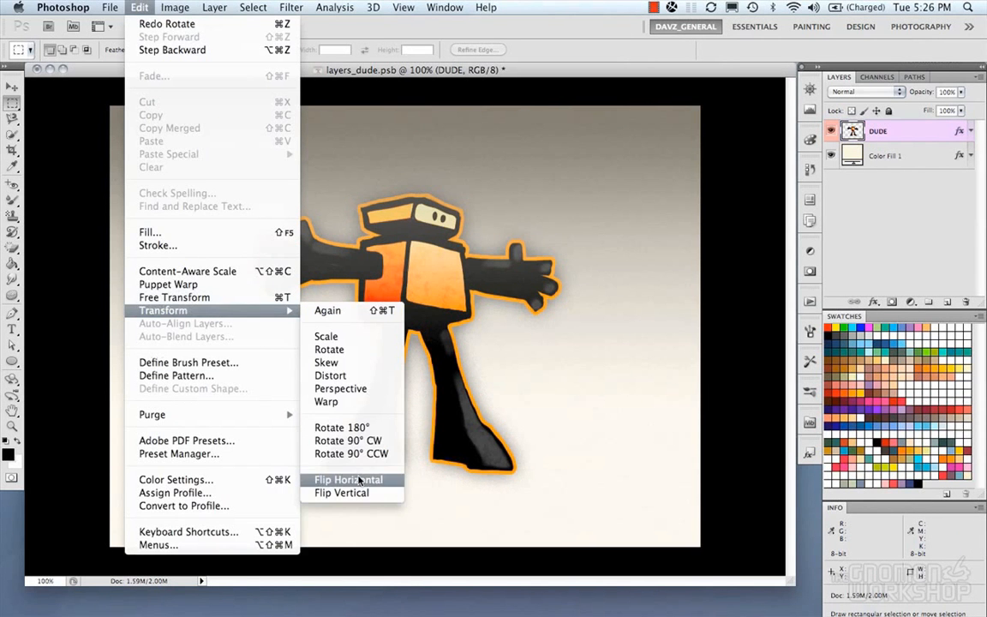
{"action": "left_click", "coordinate": [361, 479]}
{"action": "key", "text": "super+z"}
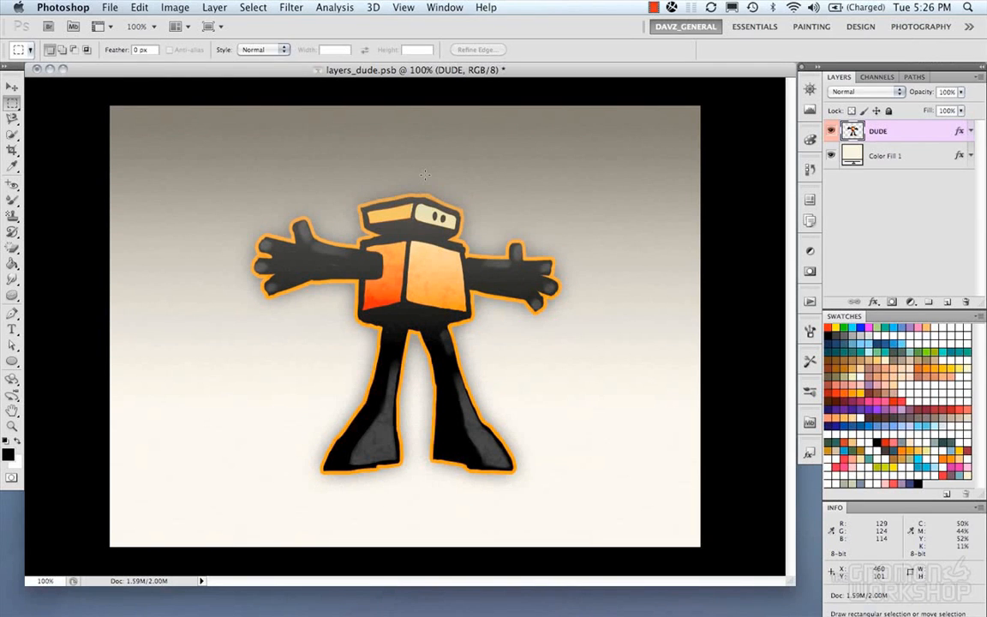
Start a Free Transform on the DUDE layer and try moving the character to about X 465, Y 300 px, undoing the changes
{"action": "key", "text": "super+t"}
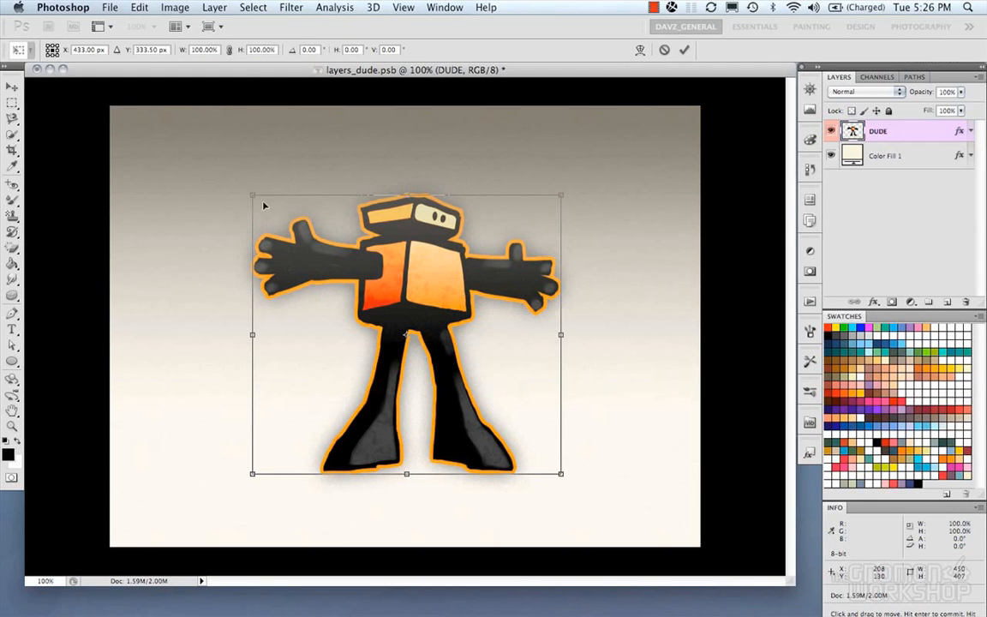
{"action": "left_click_drag", "start_coordinate": [426, 338], "coordinate": [454, 310]}
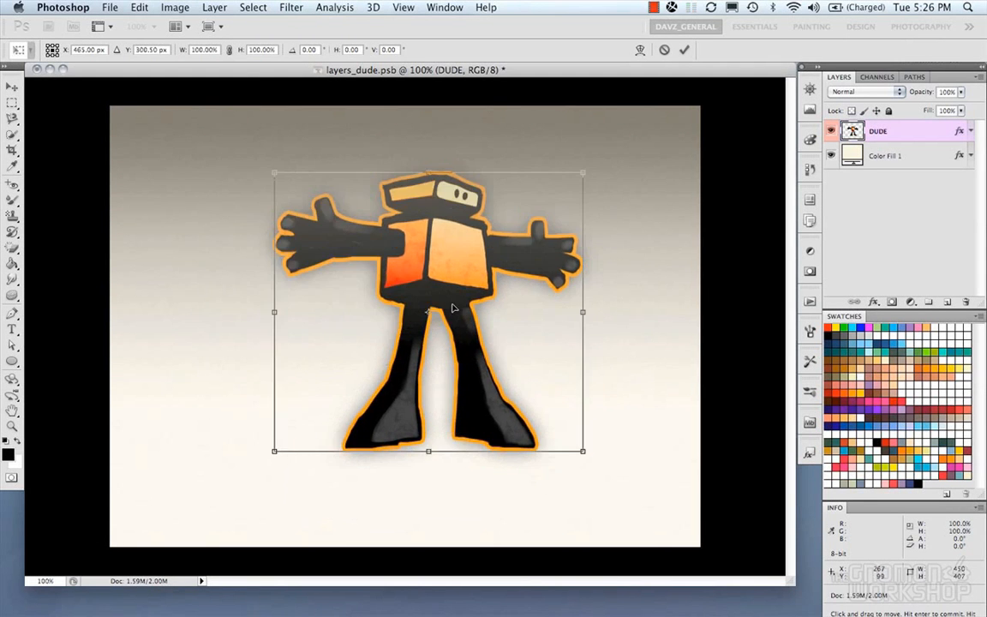
{"action": "key", "text": "super+z"}
{"action": "mouse_move", "coordinate": [559, 209]}
{"action": "left_mouse_down"}
{"action": "mouse_move", "coordinate": [392, 346]}
{"action": "mouse_move", "coordinate": [556, 210]}
{"action": "mouse_move", "coordinate": [593, 242]}
{"action": "mouse_move", "coordinate": [600, 300]}
{"action": "mouse_move", "coordinate": [561, 208]}
{"action": "left_mouse_up"}
{"action": "key", "text": "super+z"}
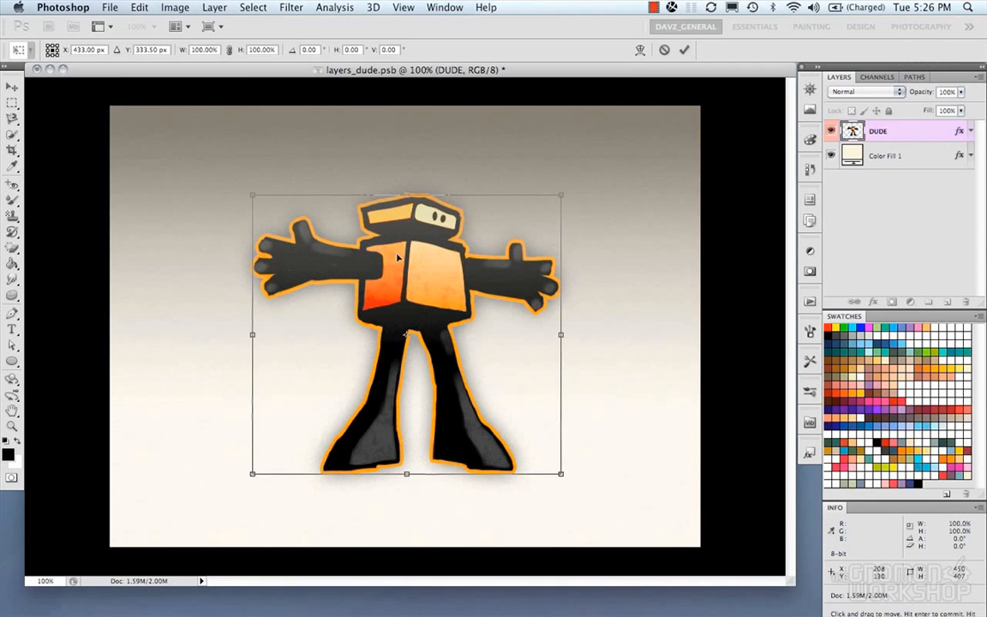
Try skewing the DUDE layer horizontally by about 14°, shifting its top edge to the left, and undo it
{"action": "right_click", "coordinate": [438, 276]}
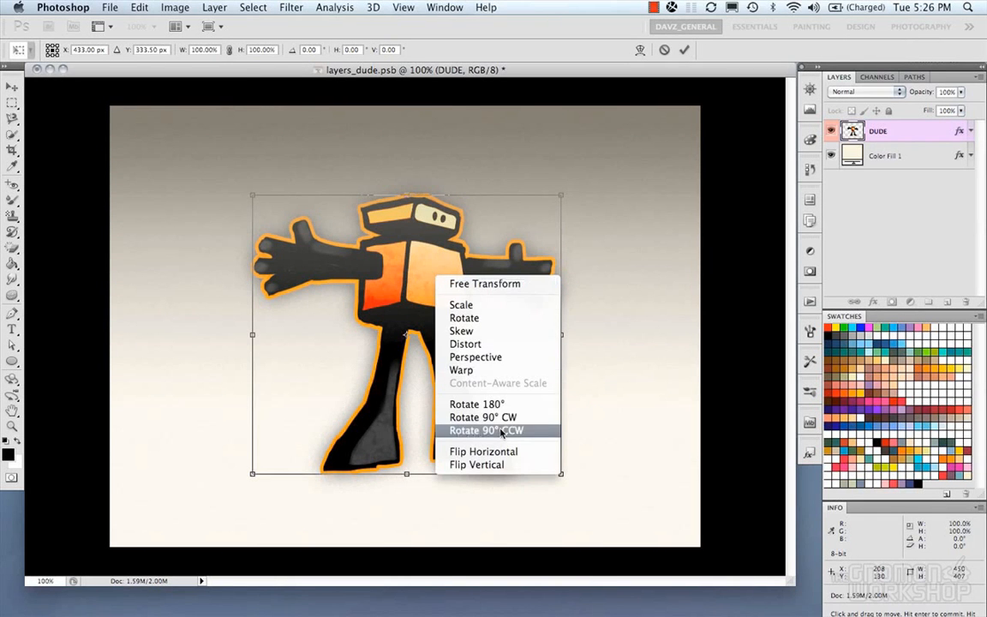
{"action": "left_click", "coordinate": [476, 331]}
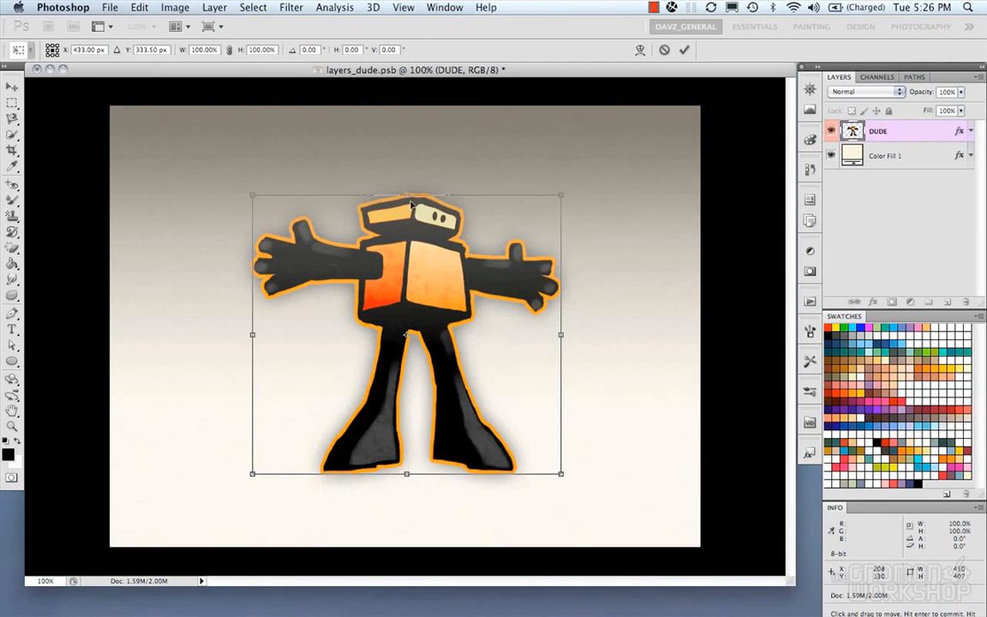
{"action": "left_click_drag", "start_coordinate": [411, 200], "coordinate": [340, 198]}
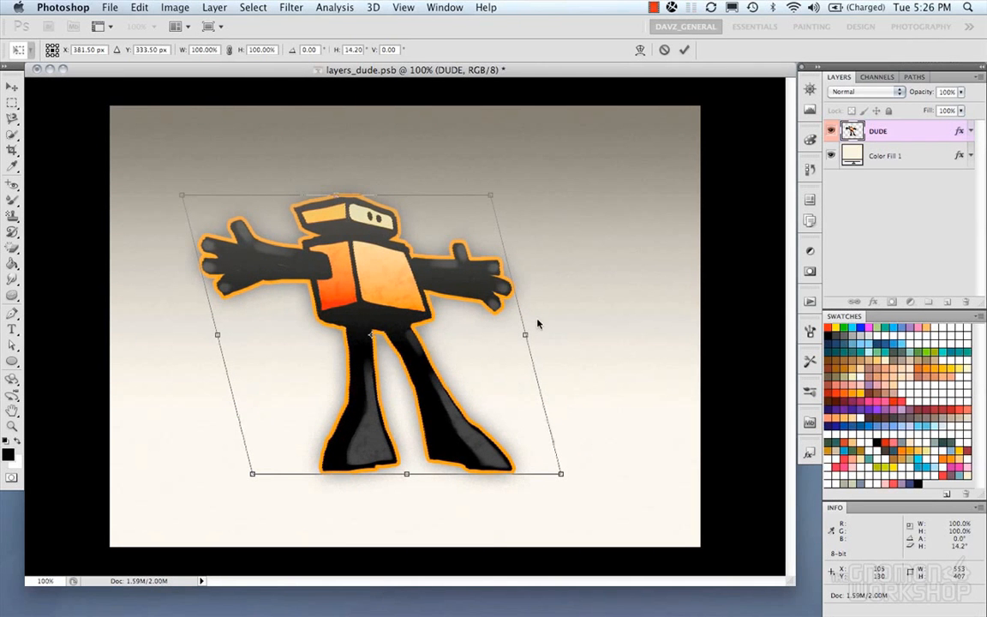
{"action": "key", "text": "super+z"}
Try a Perspective transform on the character from its upper-left corner and undo it
{"action": "right_click", "coordinate": [461, 284]}
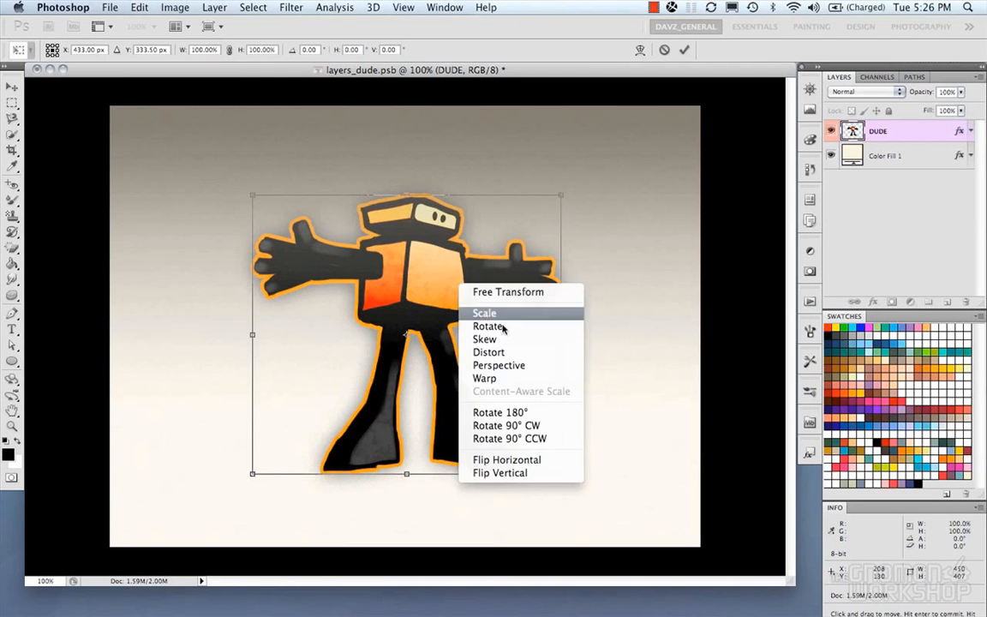
{"action": "left_click", "coordinate": [510, 366]}
{"action": "left_click_drag", "start_coordinate": [254, 197], "coordinate": [263, 256]}
{"action": "key", "text": "super+z"}
Switch to Warp and try bending the right and left edges of the character's mesh outward, undoing each bend
{"action": "right_click", "coordinate": [348, 247]}
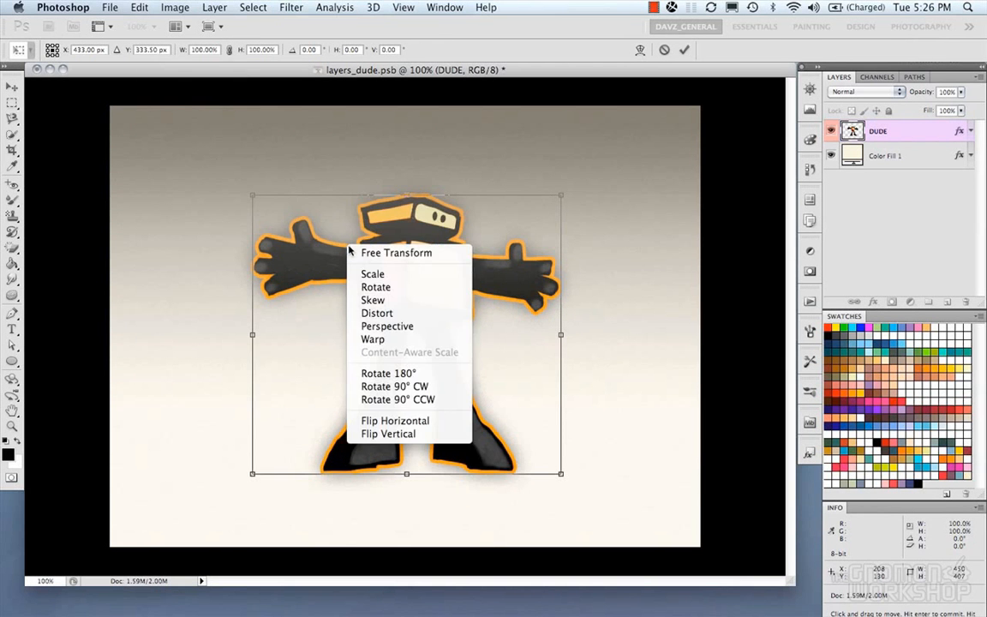
{"action": "left_click", "coordinate": [420, 343]}
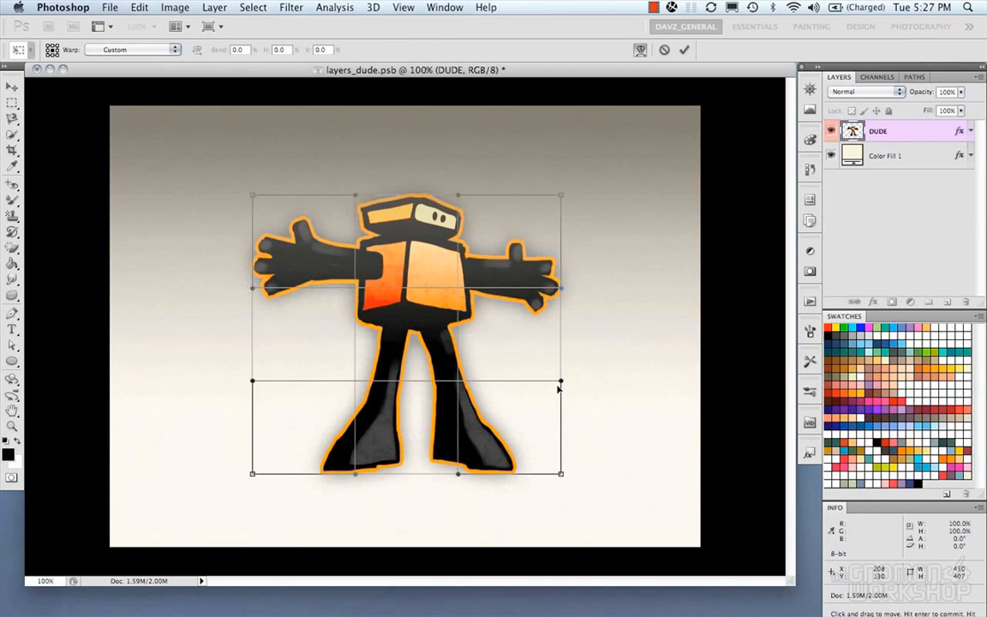
{"action": "left_click_drag", "start_coordinate": [562, 382], "coordinate": [679, 344]}
{"action": "key", "text": "super+z"}
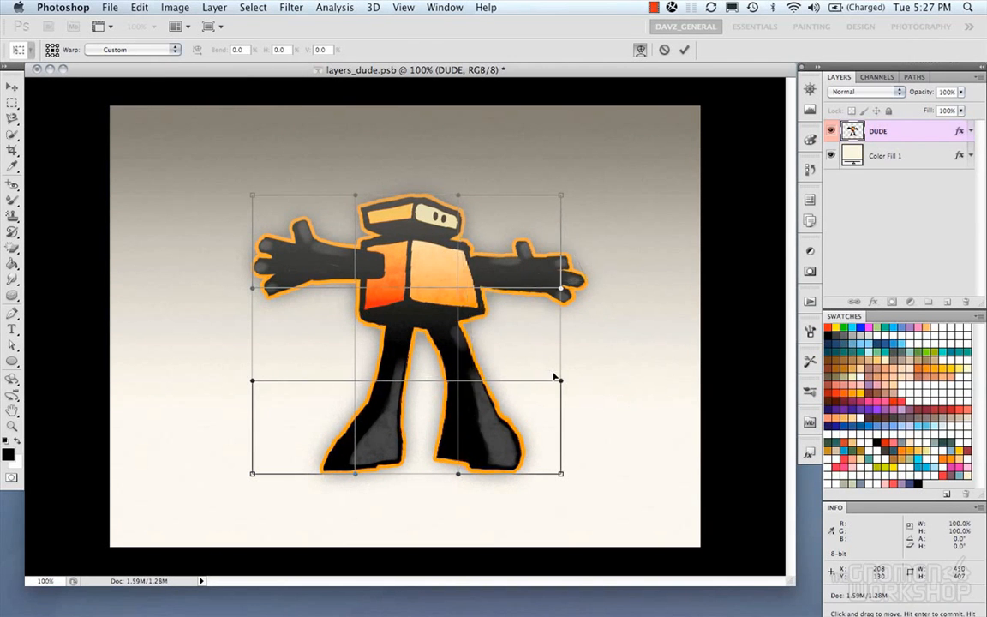
{"action": "left_click_drag", "start_coordinate": [252, 380], "coordinate": [137, 254]}
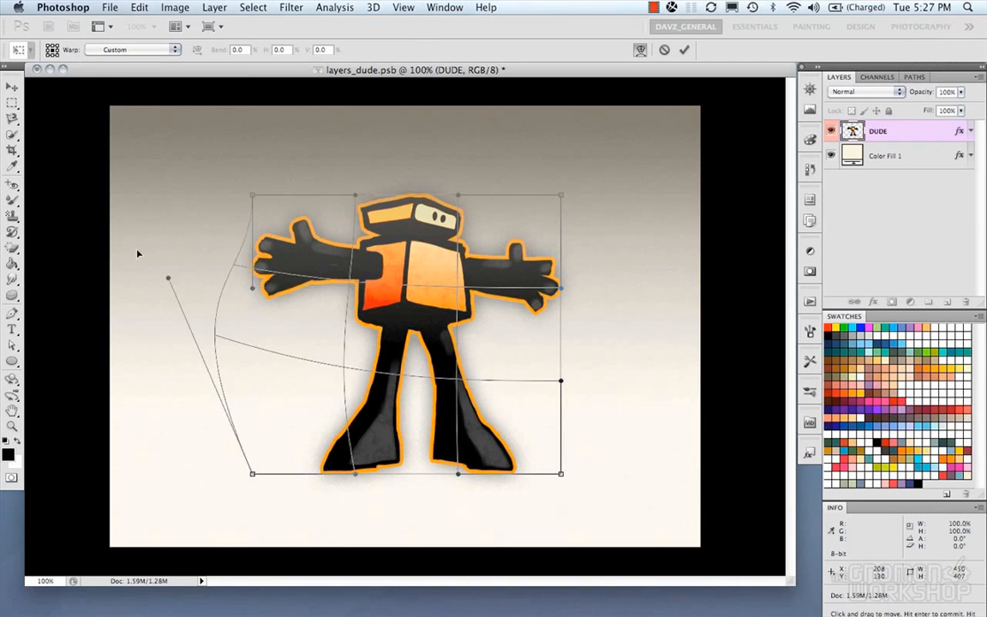
{"action": "key", "text": "super+z"}
Try rotating the character 180° and flipping it horizontally within the active transform, undoing both
{"action": "right_click", "coordinate": [423, 306]}
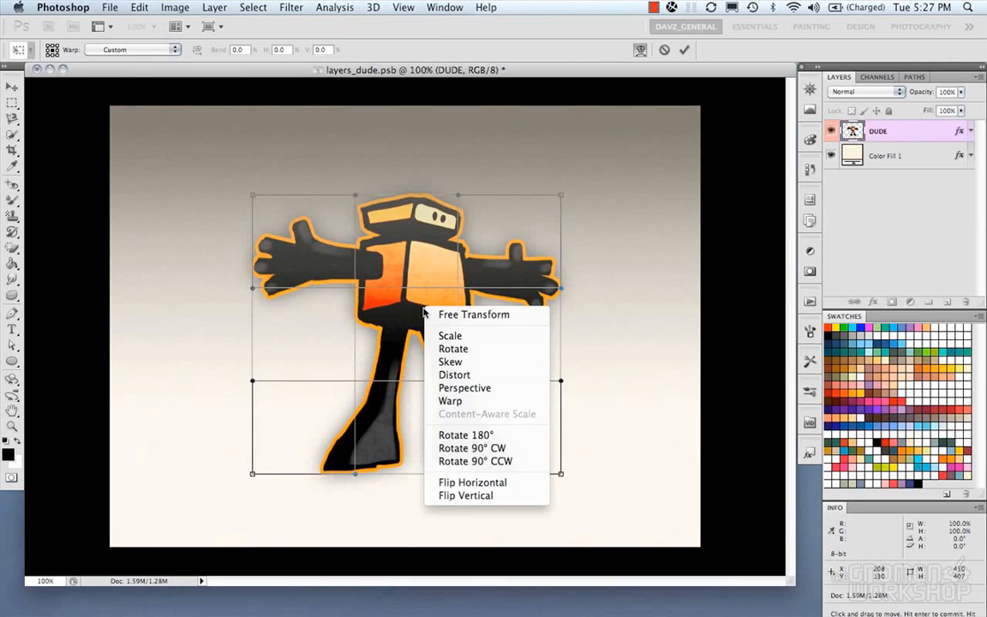
{"action": "left_click", "coordinate": [476, 435]}
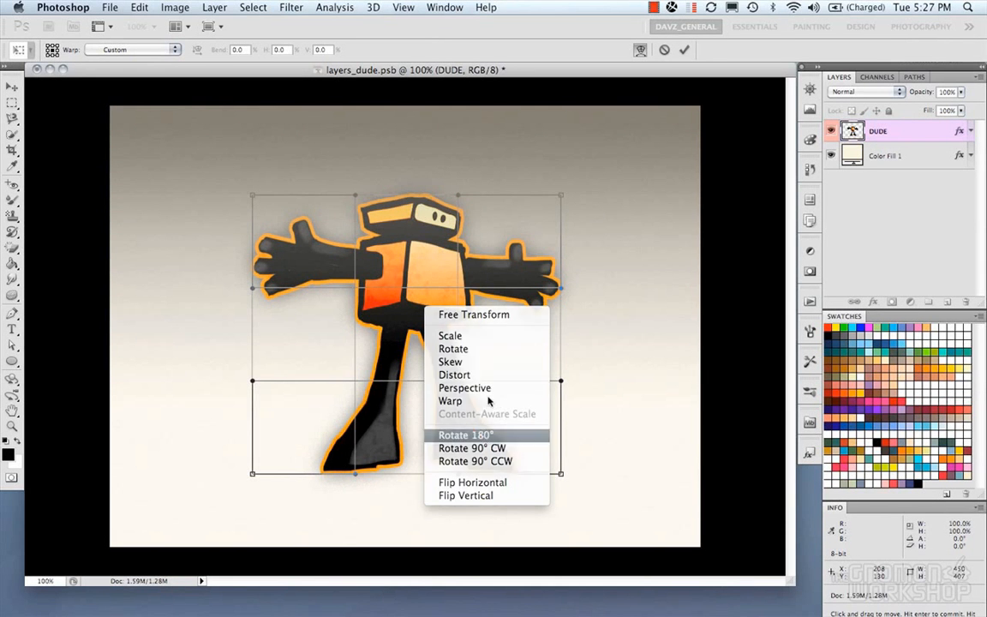
{"action": "key", "text": "super+z"}
{"action": "right_click", "coordinate": [439, 326]}
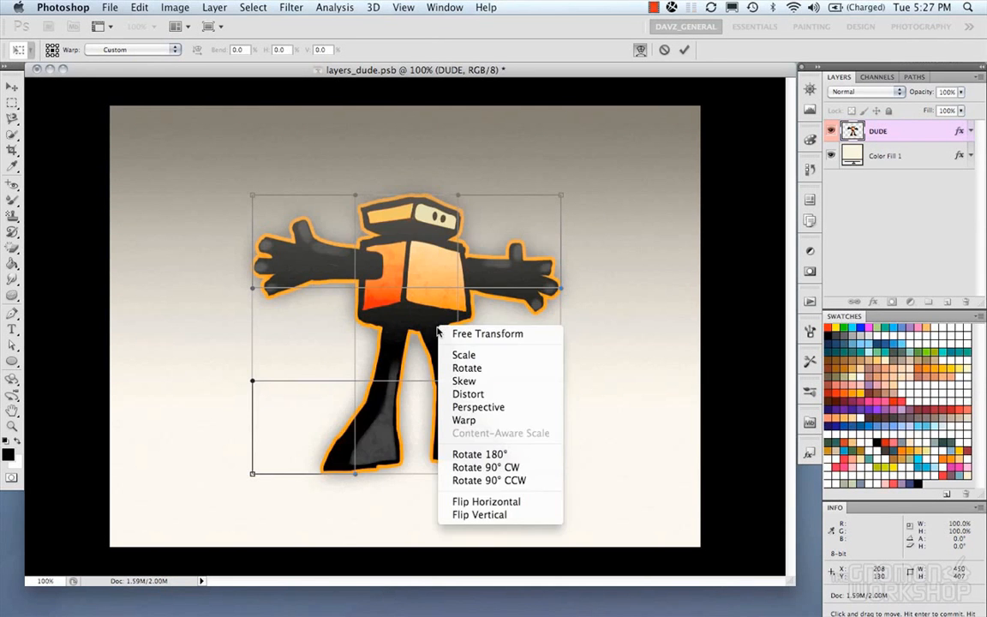
{"action": "left_click", "coordinate": [487, 501]}
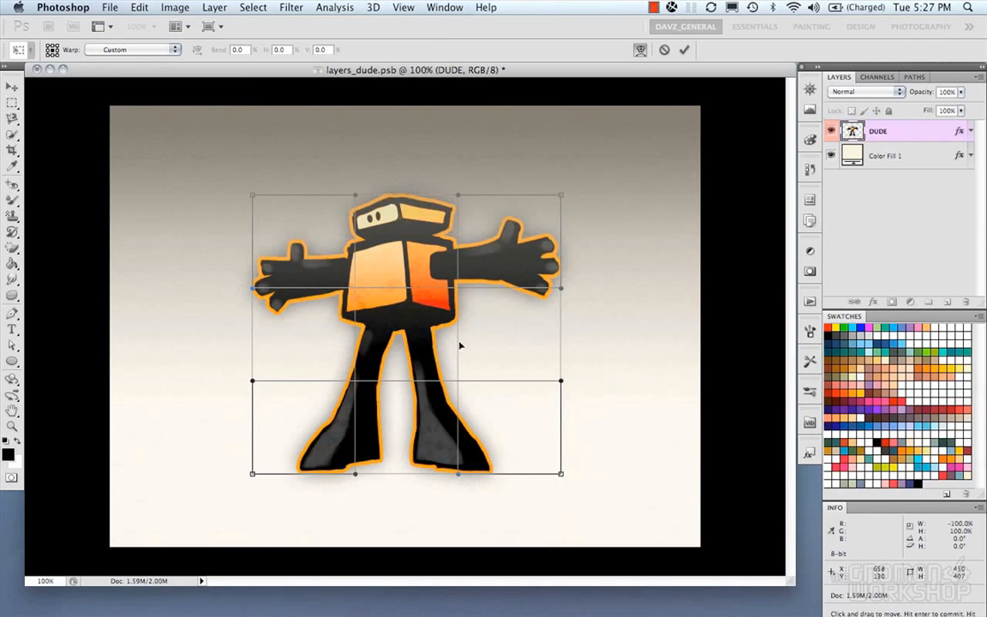
{"action": "key", "text": "super+z"}
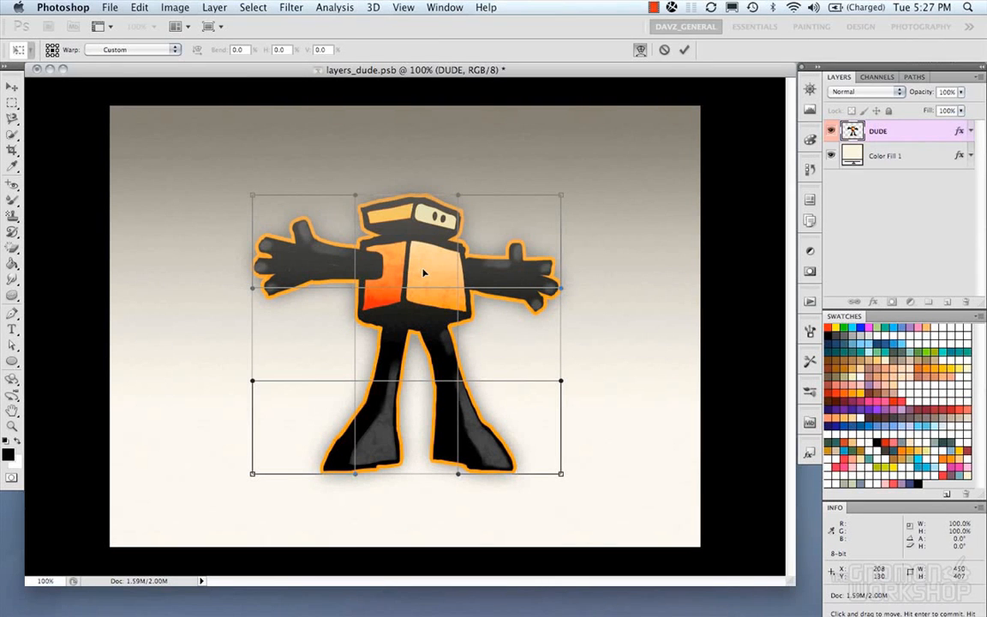
Try nudging the warp mesh slightly upward at the character's chest, undo it, and cancel the whole transform
{"action": "left_click_drag", "start_coordinate": [423, 272], "coordinate": [423, 269]}
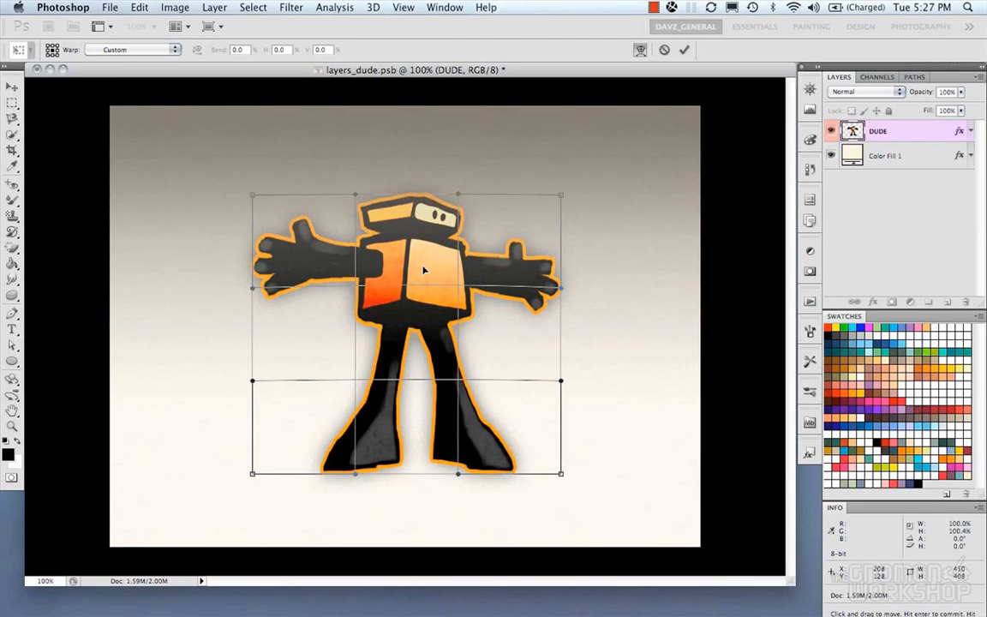
{"action": "key", "text": "super+z"}
{"action": "right_click", "coordinate": [423, 271]}
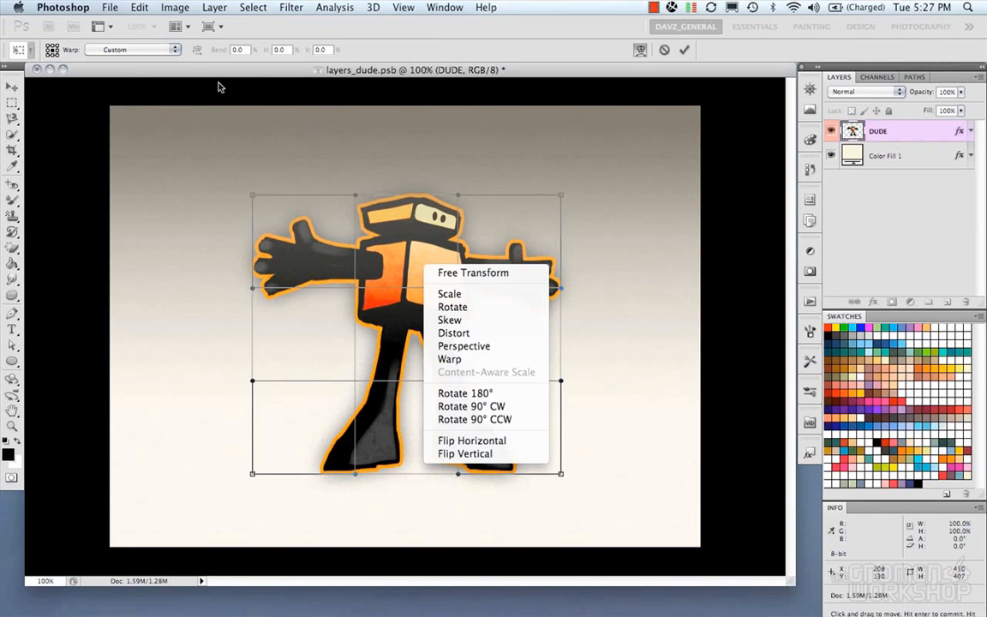
{"action": "key", "text": "Escape"}
{"action": "key", "text": "Escape"}
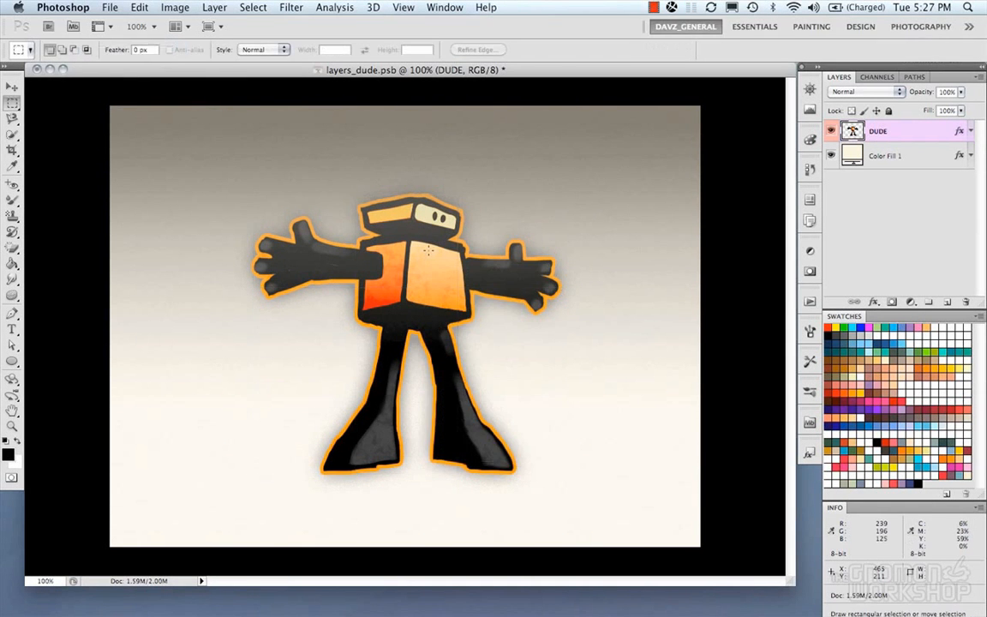
Free Transform the DUDE layer with the reference point at its upper-left corner and try rotating and scaling it, undoing each change
{"action": "key", "text": "super+t"}
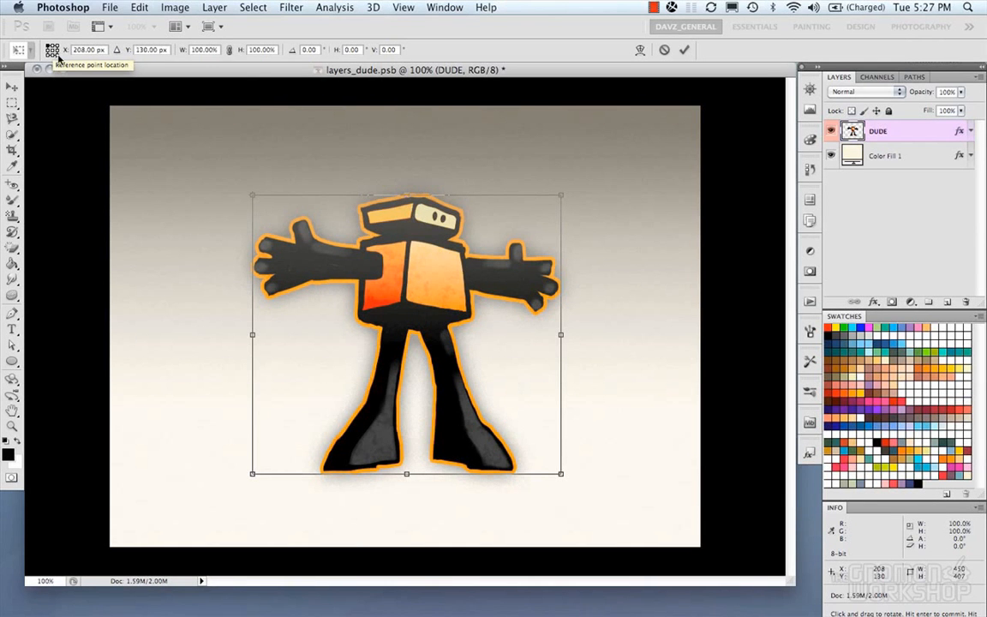
{"action": "left_click", "coordinate": [48, 46]}
{"action": "left_click_drag", "start_coordinate": [585, 446], "coordinate": [549, 383]}
{"action": "key", "text": "super+z"}
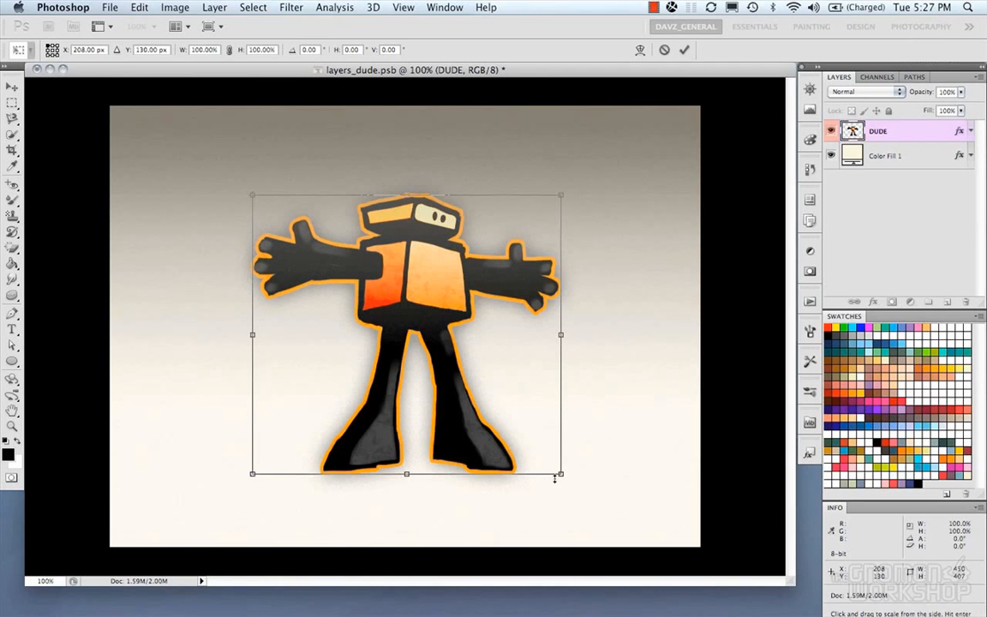
{"action": "left_click_drag", "start_coordinate": [561, 474], "coordinate": [387, 331]}
{"action": "key", "text": "super+z"}
{"action": "left_click_drag", "start_coordinate": [639, 495], "coordinate": [544, 454]}
{"action": "key", "text": "super+z"}
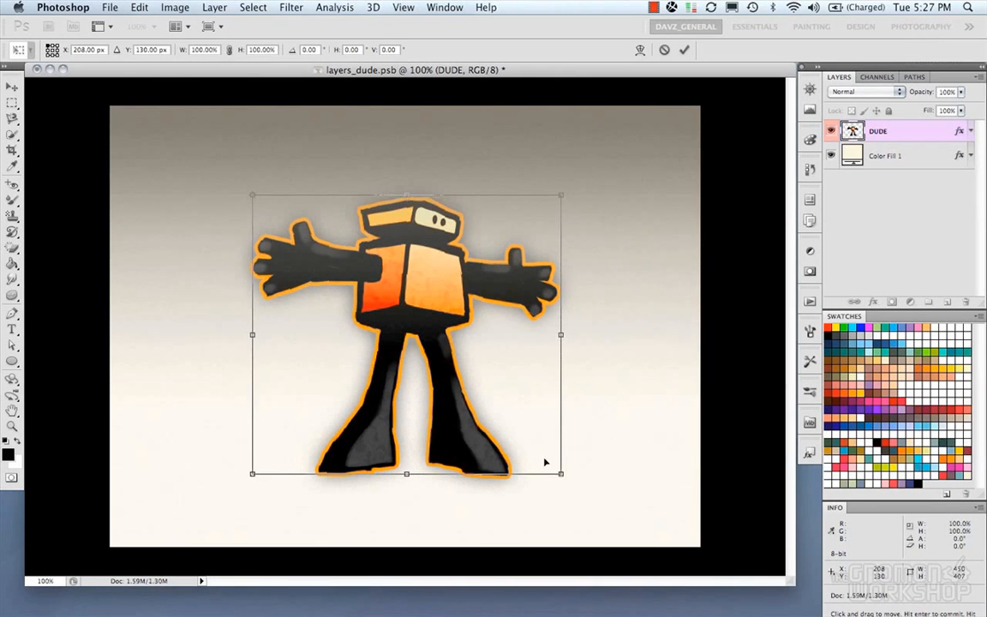
Set the transform's reference point to the lower-right corner and try a Y position of 300 px, undoing the move
{"action": "left_click", "coordinate": [57, 54]}
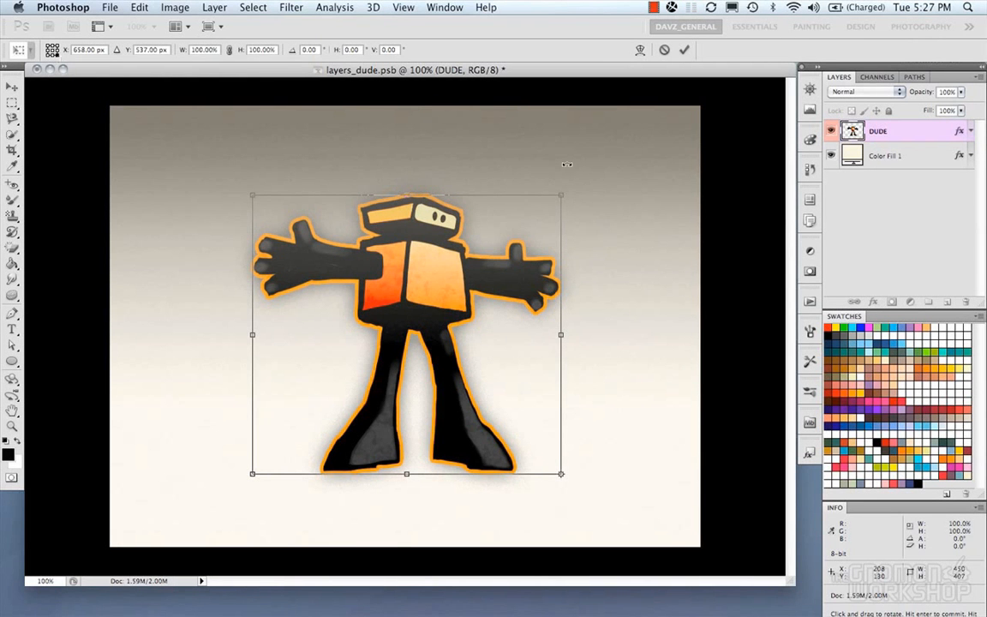
{"action": "left_click_drag", "start_coordinate": [235, 166], "coordinate": [253, 196]}
{"action": "left_click", "coordinate": [167, 50]}
{"action": "type", "text": "300"}
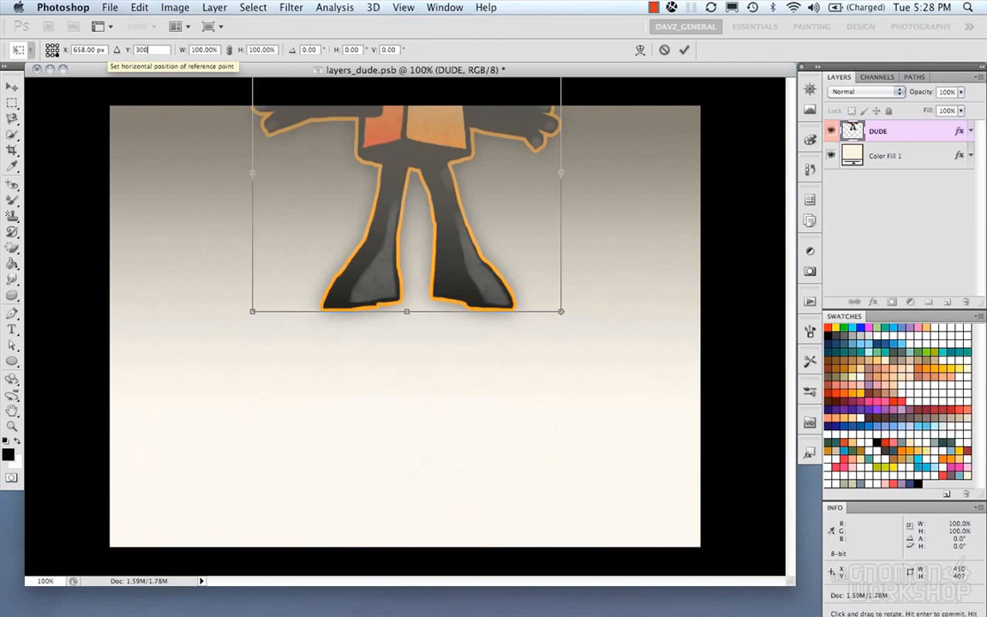
{"action": "key", "text": "super+z"}
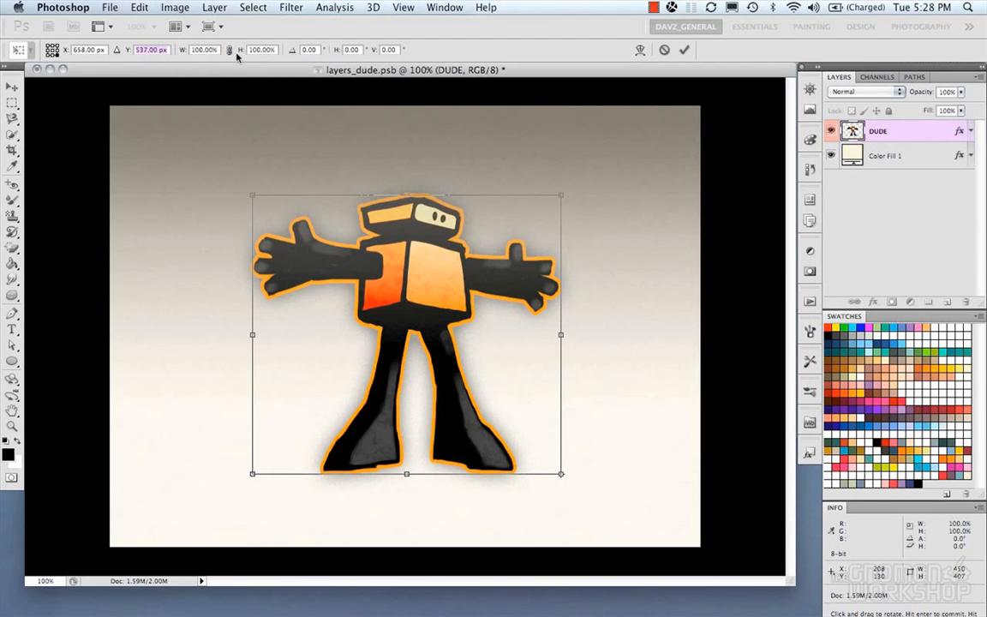
Try scaling the character to 50% width and separately to 25% height, undoing each change
{"action": "key", "text": "Tab"}
{"action": "type", "text": "50"}
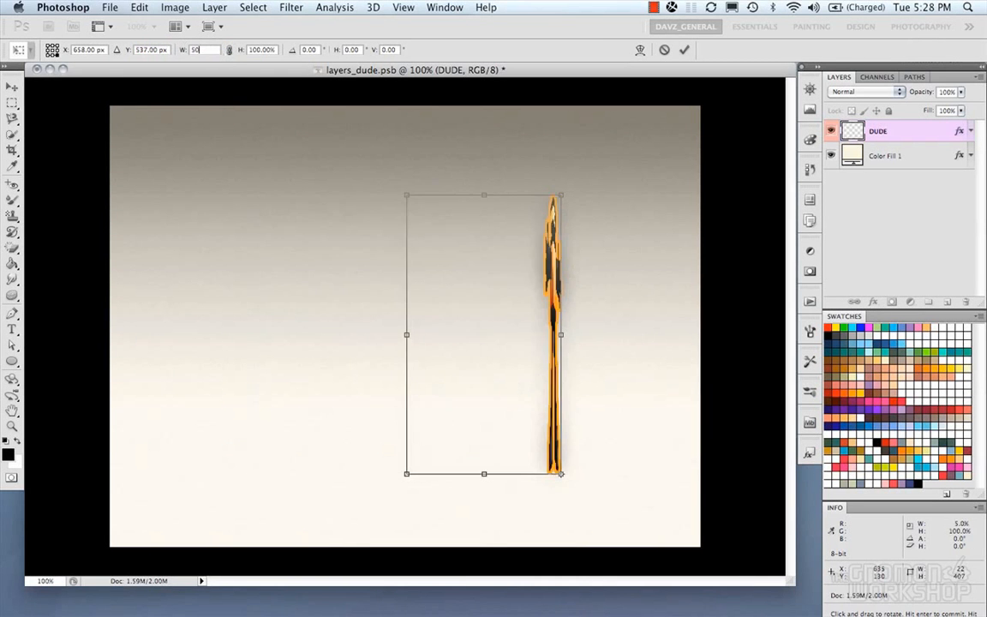
{"action": "key", "text": "super+z"}
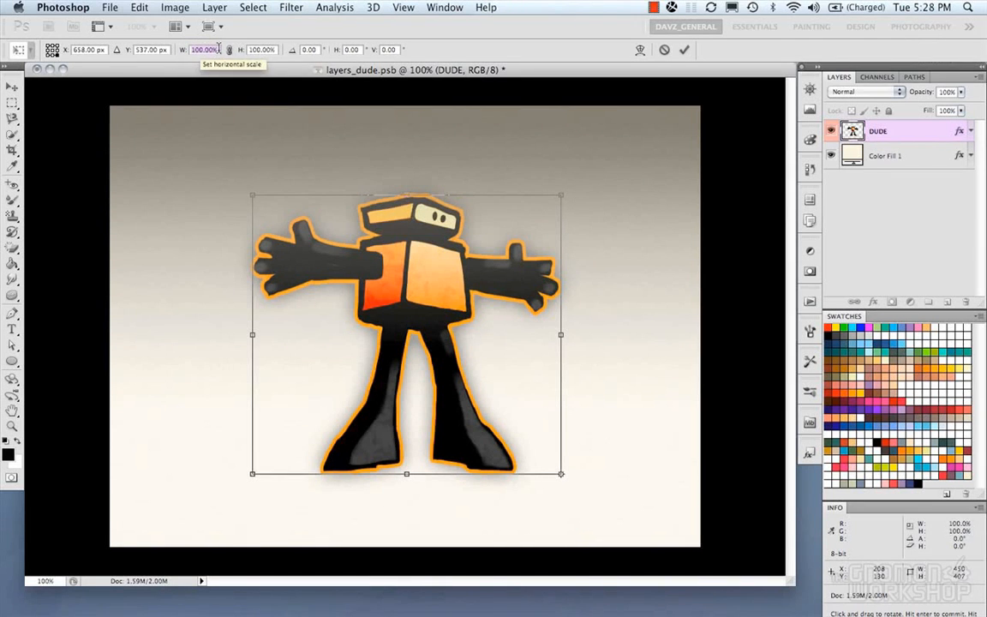
{"action": "left_click", "coordinate": [254, 50]}
{"action": "type", "text": "25"}
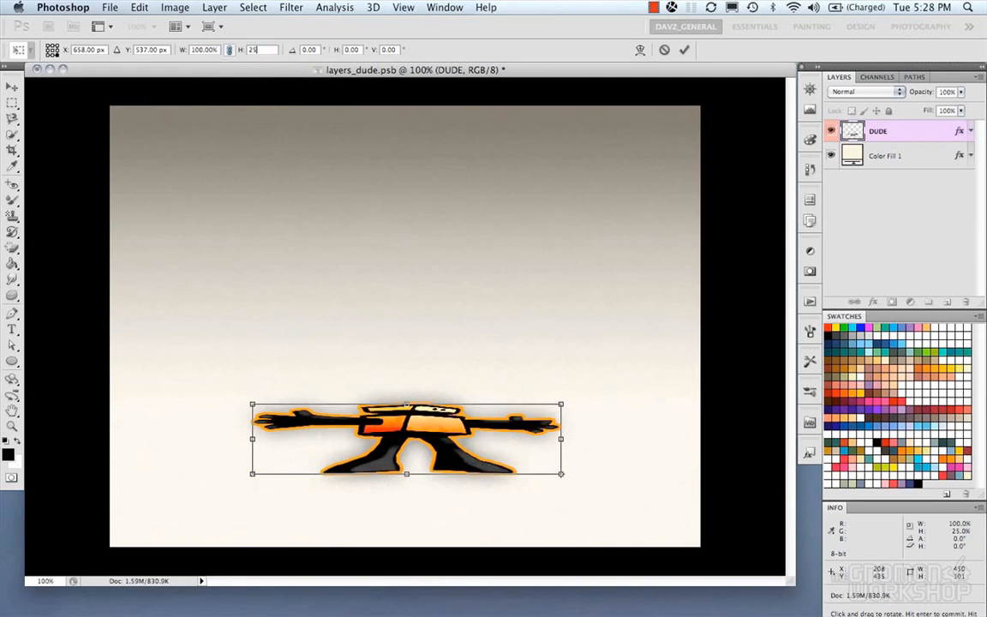
{"action": "key", "text": "super+z"}
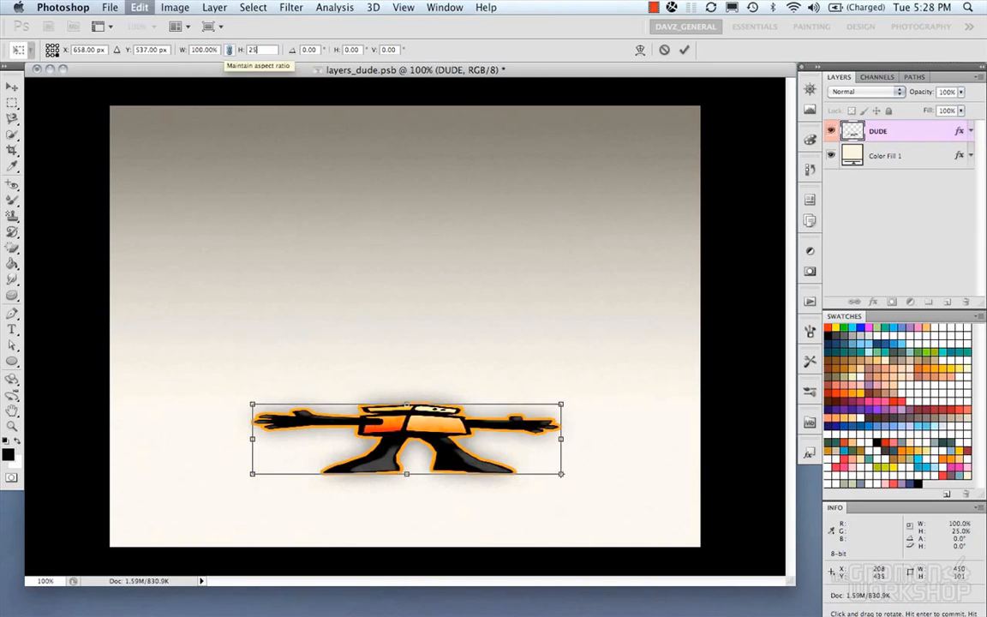
Link width and height to keep the aspect ratio and try scaling the character to 50%, undoing the scale
{"action": "left_click", "coordinate": [230, 50]}
{"action": "left_click", "coordinate": [256, 49]}
{"action": "type", "text": "50"}
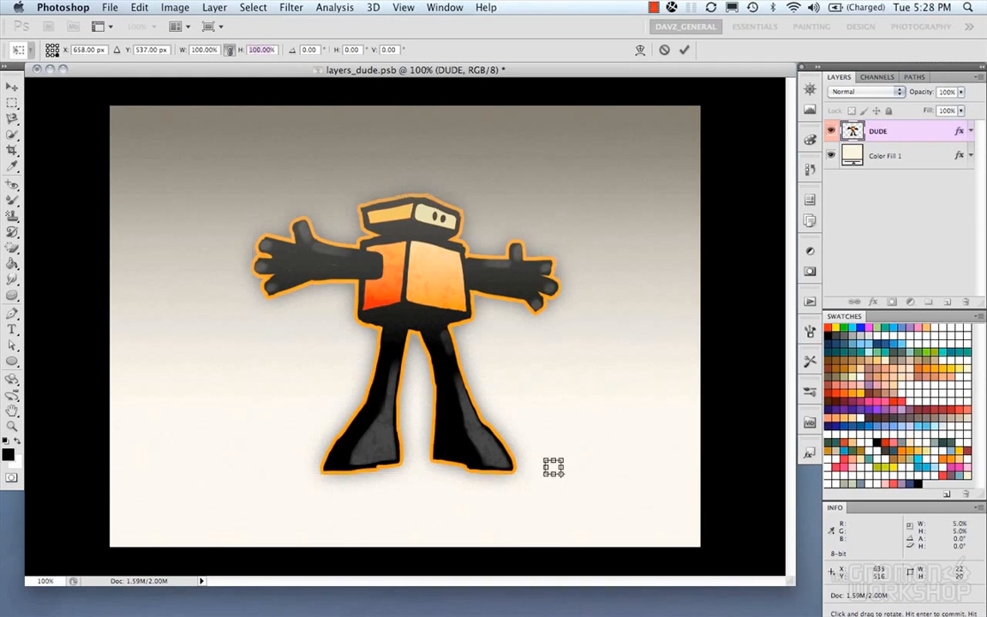
{"action": "key", "text": "super+z"}
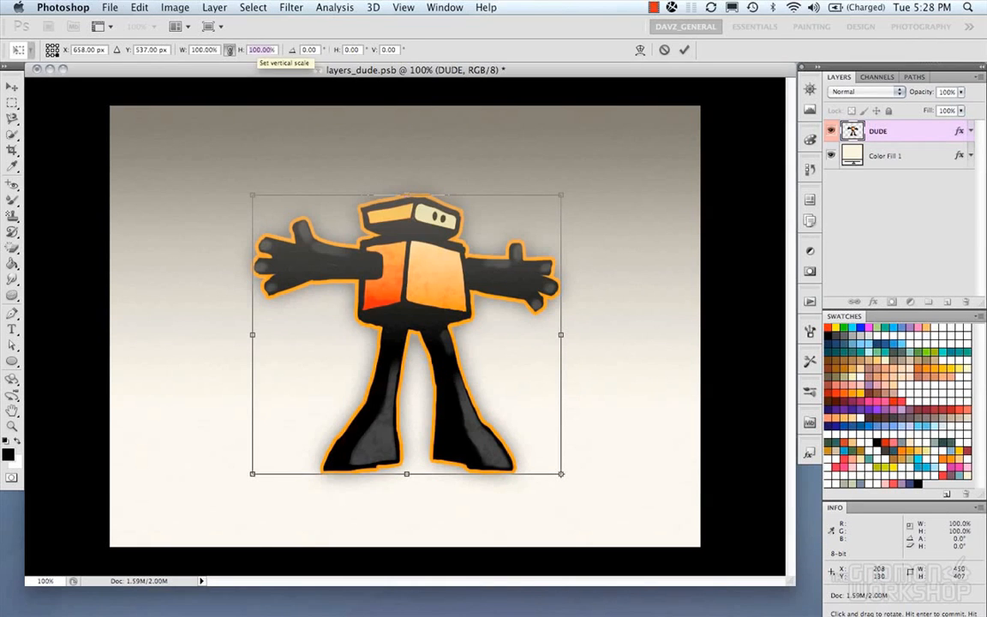
Try rotating the character by 45° about its lower-right reference point, undoing the rotation
{"action": "left_click", "coordinate": [296, 53]}
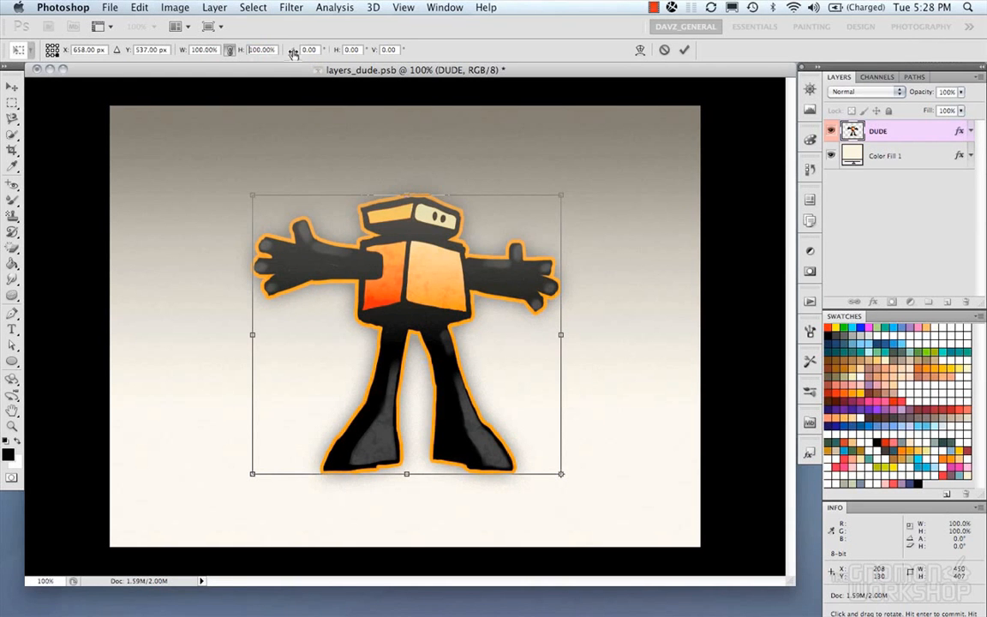
{"action": "left_click_drag", "start_coordinate": [319, 50], "coordinate": [282, 50]}
{"action": "type", "text": "45"}
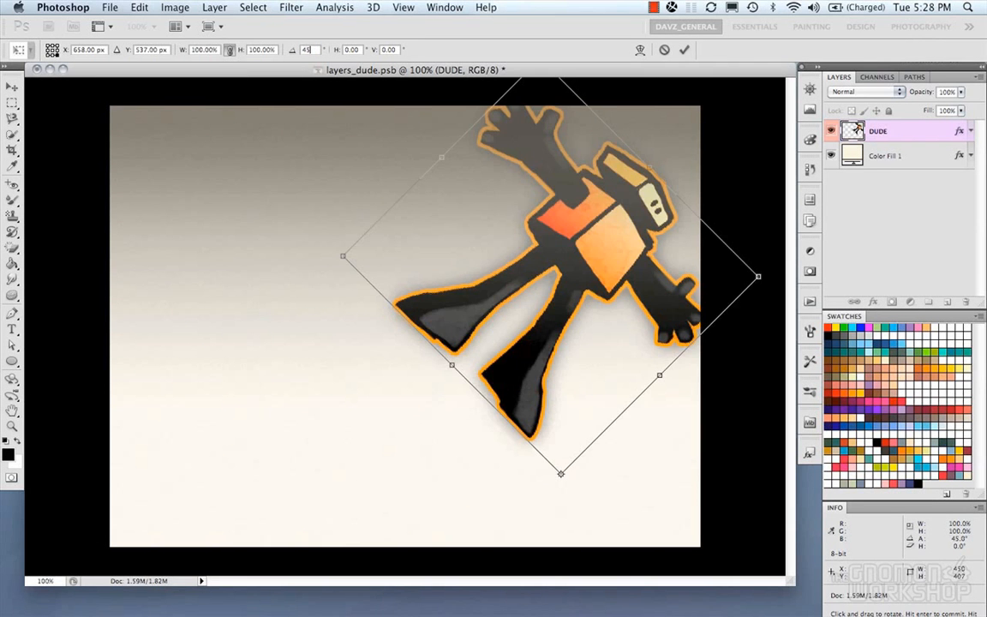
{"action": "key", "text": "super+z"}
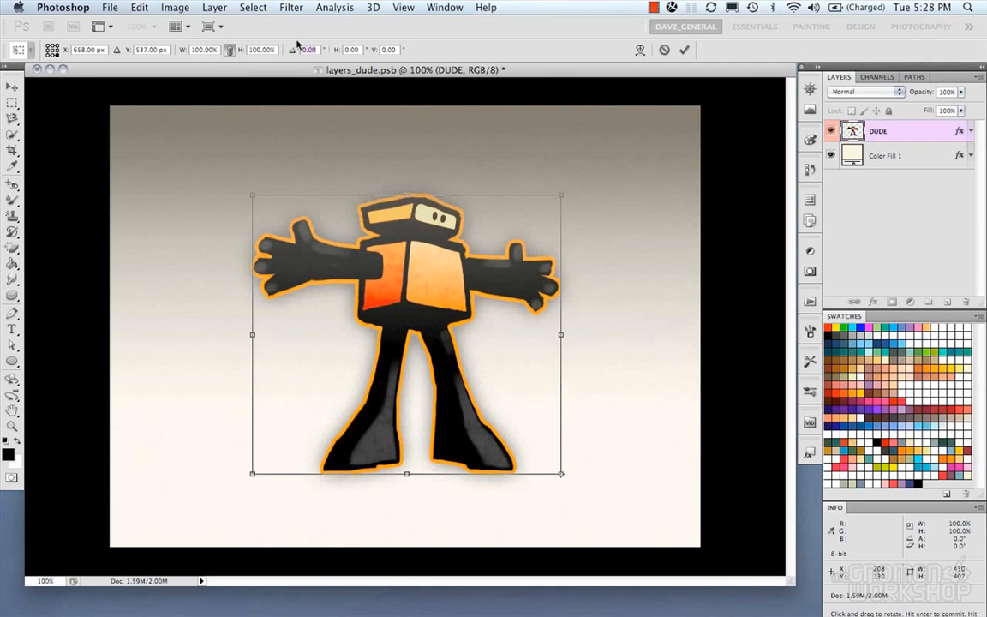
Try skewing the character horizontally by about -4.46°, resetting the horizontal skew to 0
{"action": "key", "text": "Tab"}
{"action": "left_click_drag", "start_coordinate": [338, 54], "coordinate": [29, 58]}
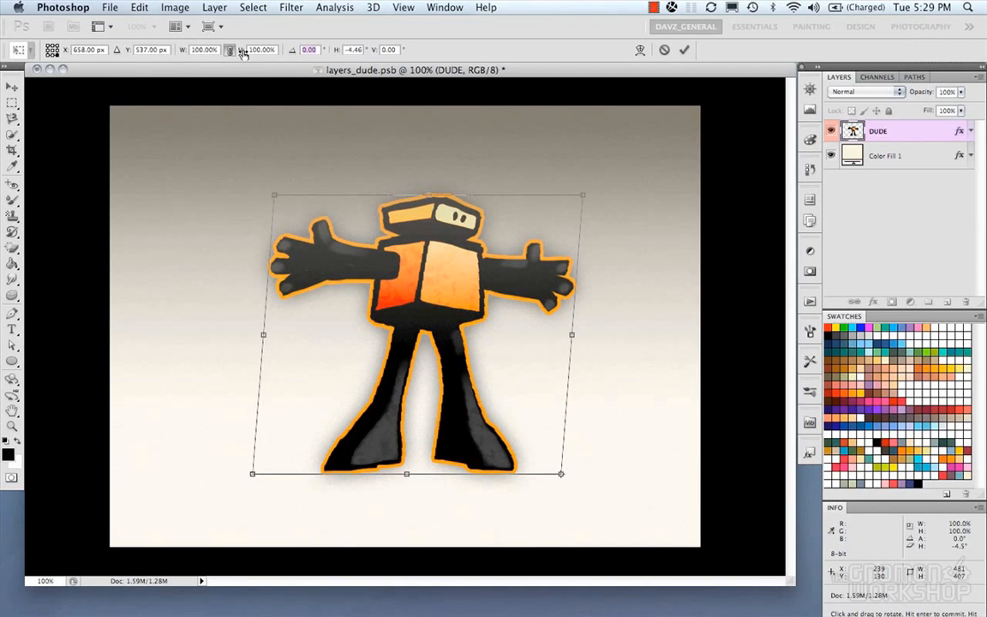
{"action": "left_click_drag", "start_coordinate": [242, 53], "coordinate": [265, 69]}
{"action": "key", "text": "Tab"}
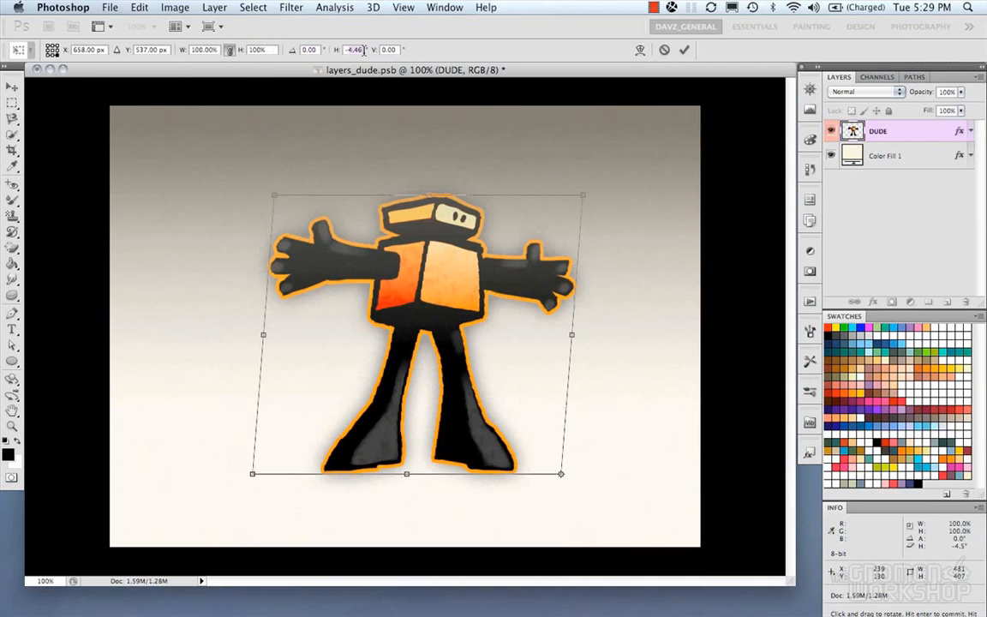
{"action": "type", "text": "0"}
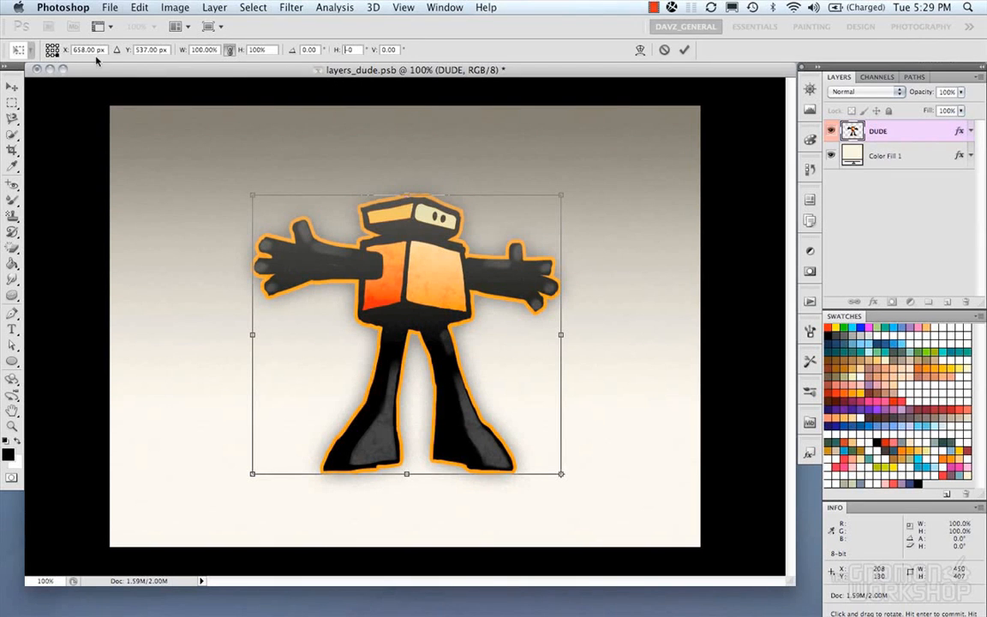
Change the transform's reference point, try rotating the character freehand, undo the rotation and cancel the transform
{"action": "left_click", "coordinate": [52, 50]}
{"action": "left_click_drag", "start_coordinate": [281, 178], "coordinate": [304, 167]}
{"action": "key", "text": "super+z"}
{"action": "key", "text": "Escape"}
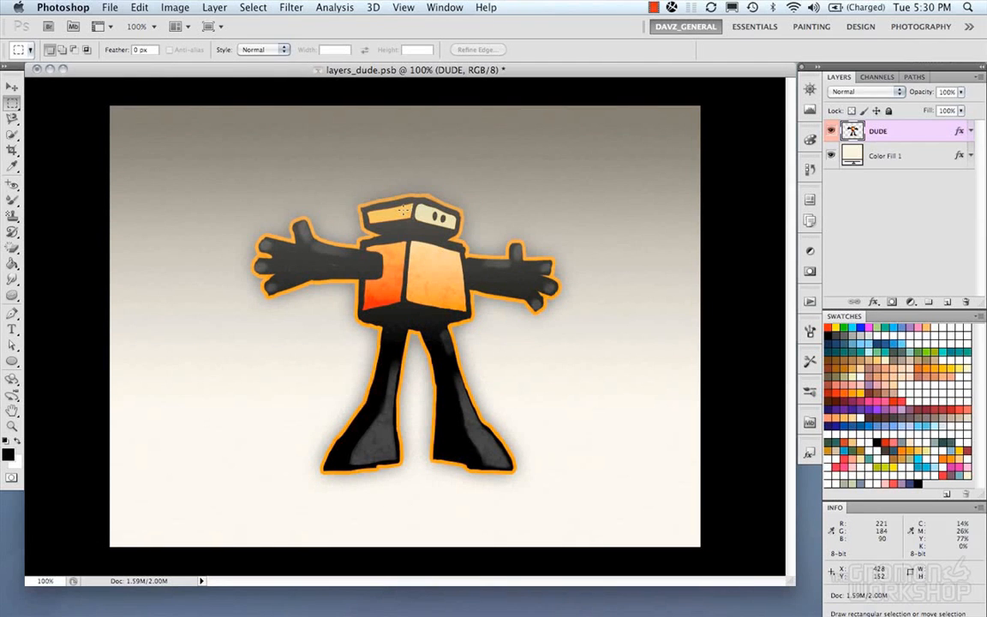
Duplicate the DUDE layer, keeping the default copy name
{"action": "left_click", "coordinate": [830, 131]}
{"action": "left_click", "coordinate": [831, 133]}
{"action": "right_click", "coordinate": [428, 262]}
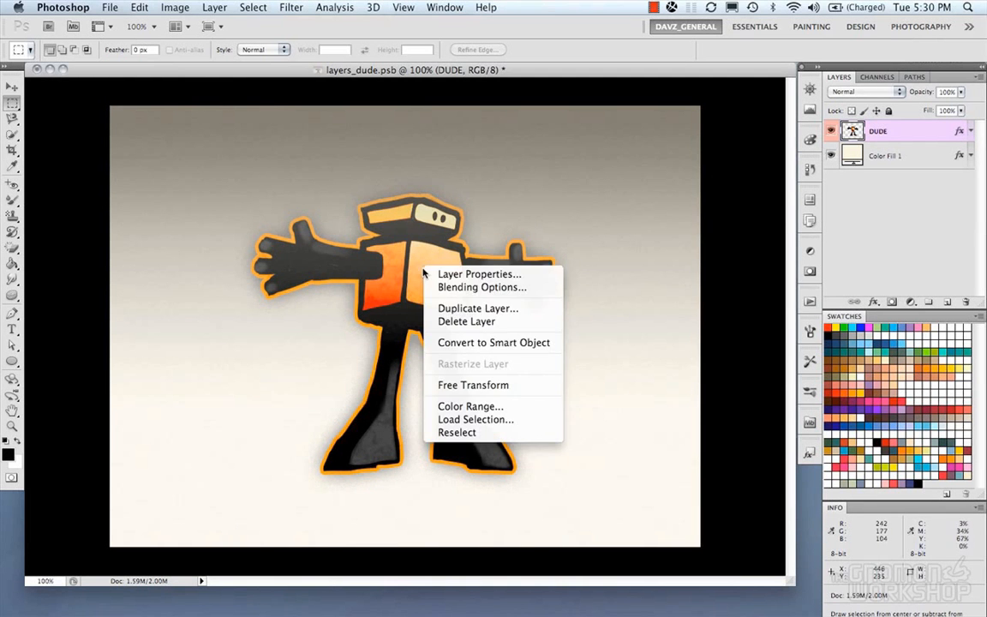
{"action": "left_click", "coordinate": [448, 310]}
{"action": "key", "text": "Return"}
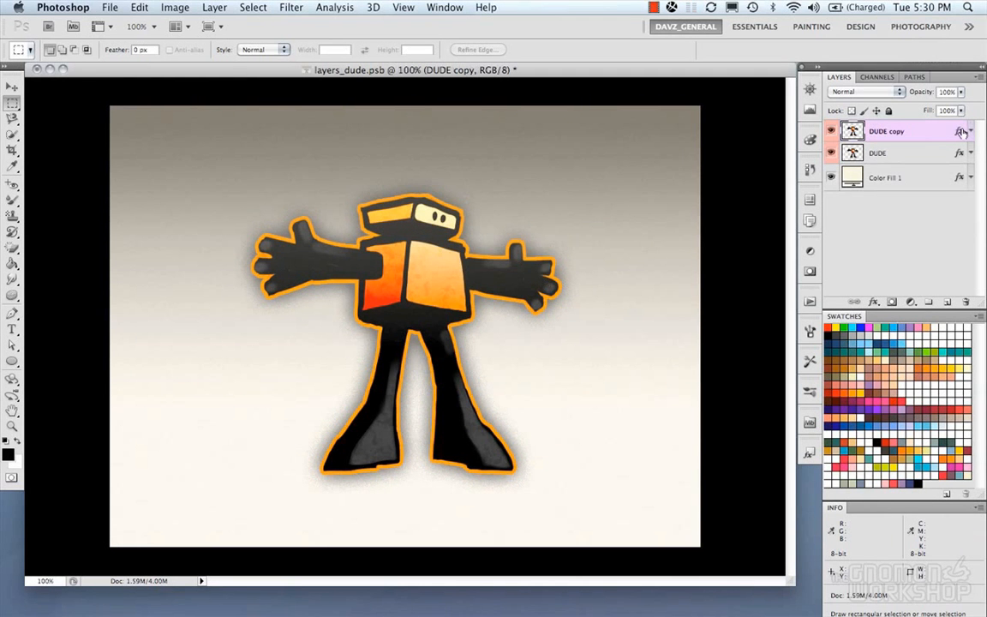
Clear the layer style of DUDE copy and fill its opaque pixels with black, with transparent pixels locked
{"action": "right_click", "coordinate": [959, 131]}
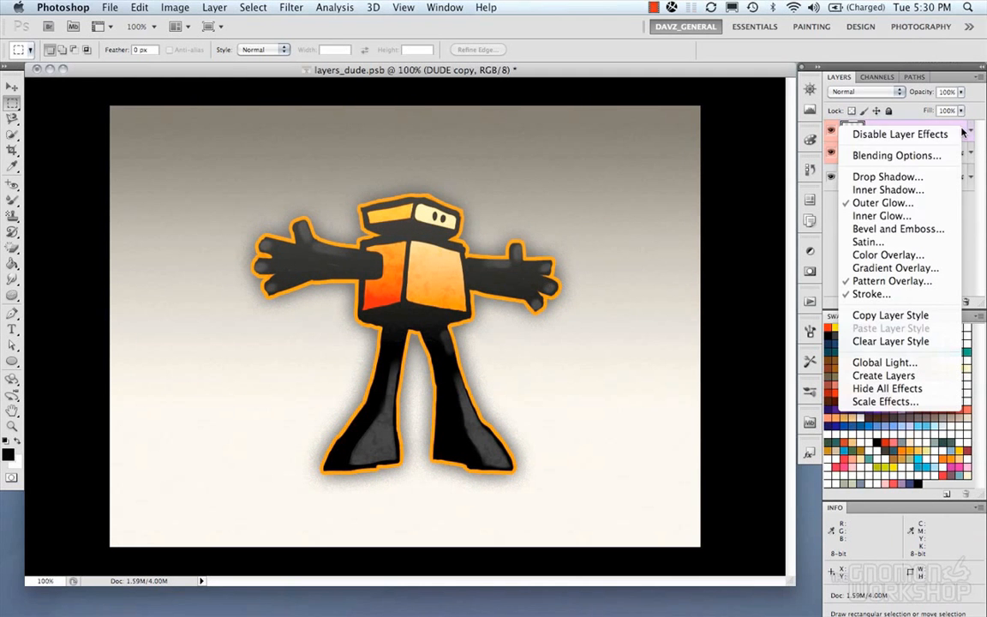
{"action": "left_click", "coordinate": [924, 346]}
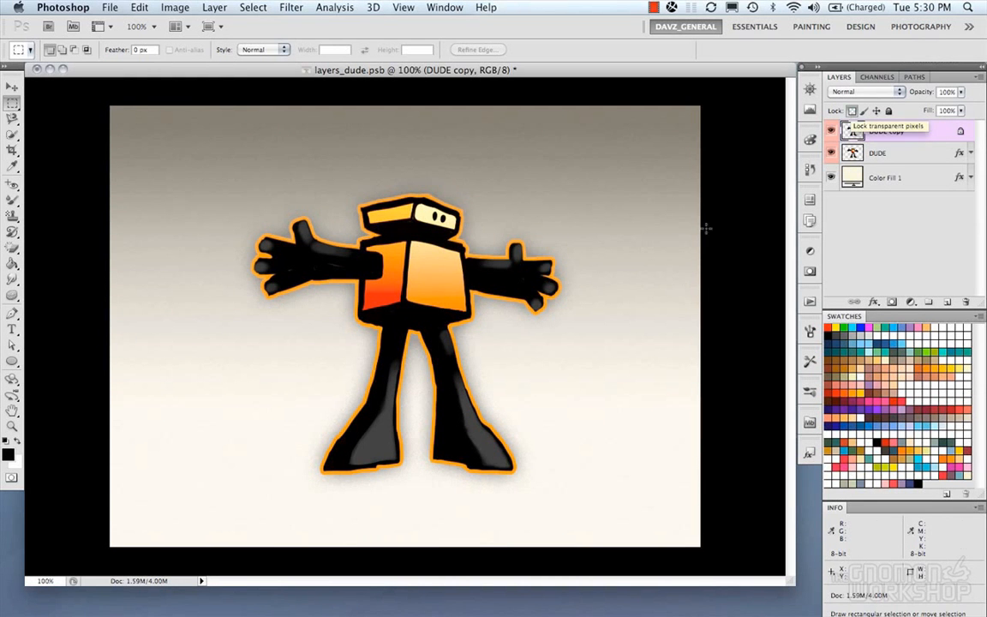
{"action": "key", "text": "alt+BackSpace"}
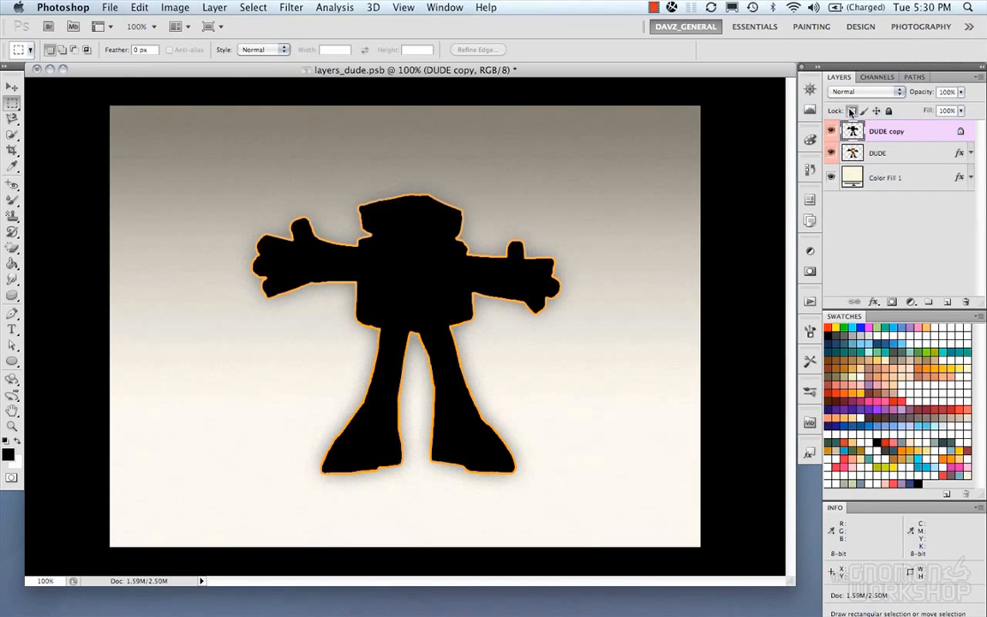
Unlock the transparent pixels of DUDE copy, move the layer below DUDE and check both layers by toggling their visibility
{"action": "left_click", "coordinate": [830, 131]}
{"action": "left_click", "coordinate": [830, 132]}
{"action": "key", "text": "super+bracketleft"}
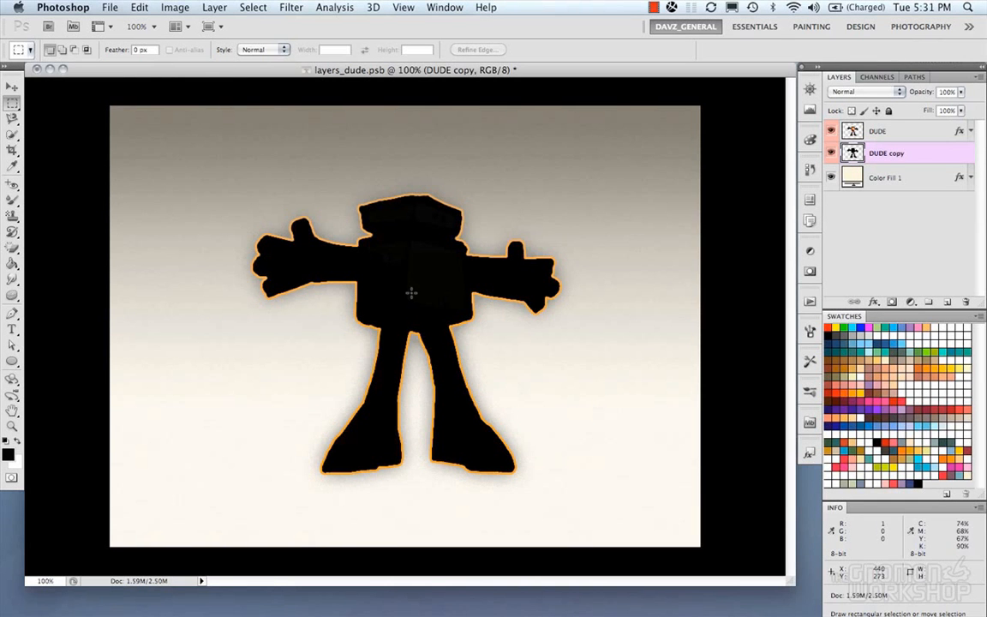
{"action": "left_click", "coordinate": [830, 130]}
{"action": "left_click", "coordinate": [831, 130]}
{"action": "left_click", "coordinate": [830, 154]}
{"action": "left_click", "coordinate": [830, 154]}
Free Transform the black silhouette down to about 28.75% height toward the feet and skew its upper edge left by about 57.5°
{"action": "key", "text": "super+t"}
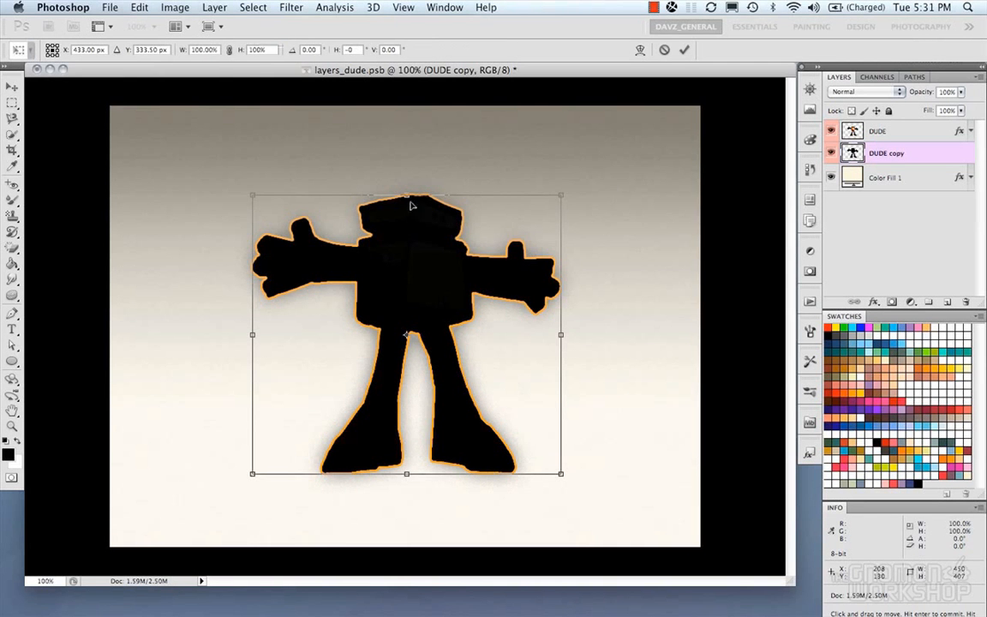
{"action": "left_click_drag", "start_coordinate": [408, 195], "coordinate": [407, 396]}
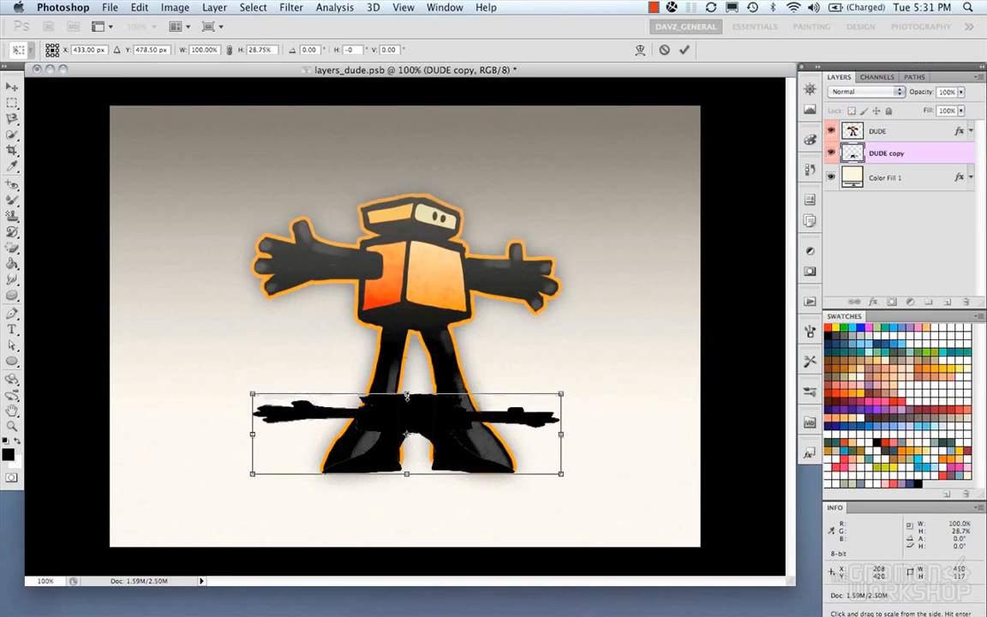
{"action": "right_click", "coordinate": [426, 435]}
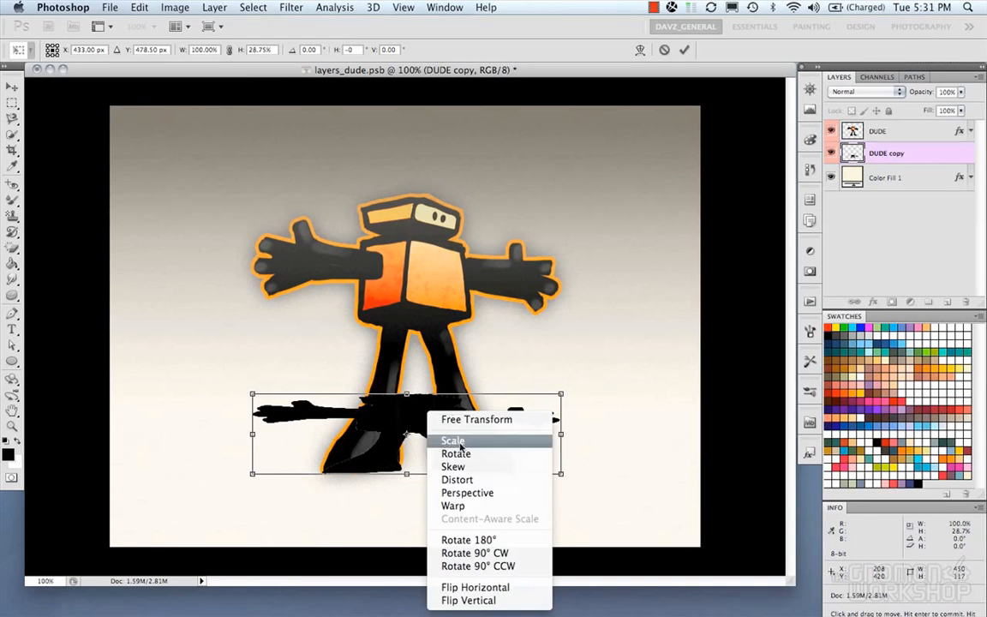
{"action": "left_click", "coordinate": [450, 488]}
{"action": "left_click_drag", "start_coordinate": [407, 395], "coordinate": [282, 409]}
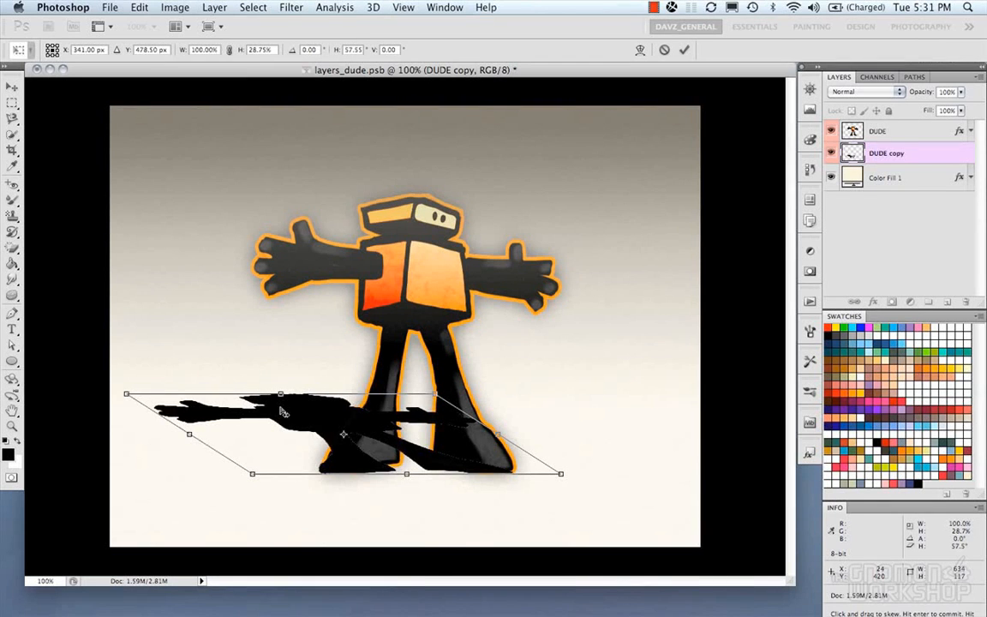
Scale the skewed silhouette further to about 22.85% height, keeping its lower edge at the feet
{"action": "right_click", "coordinate": [304, 404]}
{"action": "left_click", "coordinate": [328, 434]}
{"action": "mouse_move", "coordinate": [281, 395]}
{"action": "left_mouse_down"}
{"action": "mouse_move", "coordinate": [285, 421]}
{"action": "mouse_move", "coordinate": [285, 412]}
{"action": "left_mouse_up"}
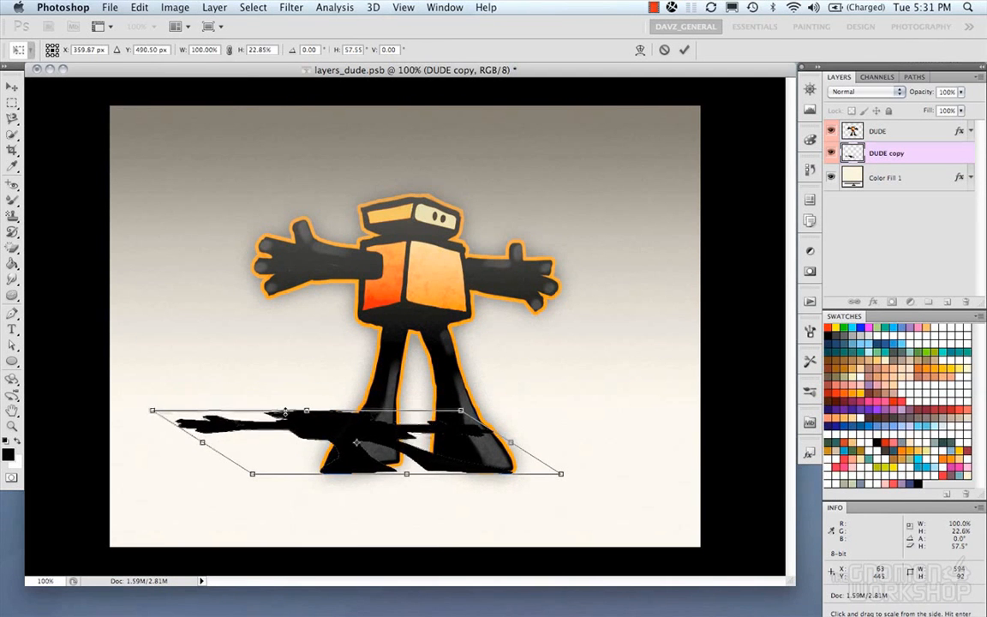
Narrow the silhouette's far edge in perspective, skew it left to about 66° and commit the transform
{"action": "right_click", "coordinate": [387, 415]}
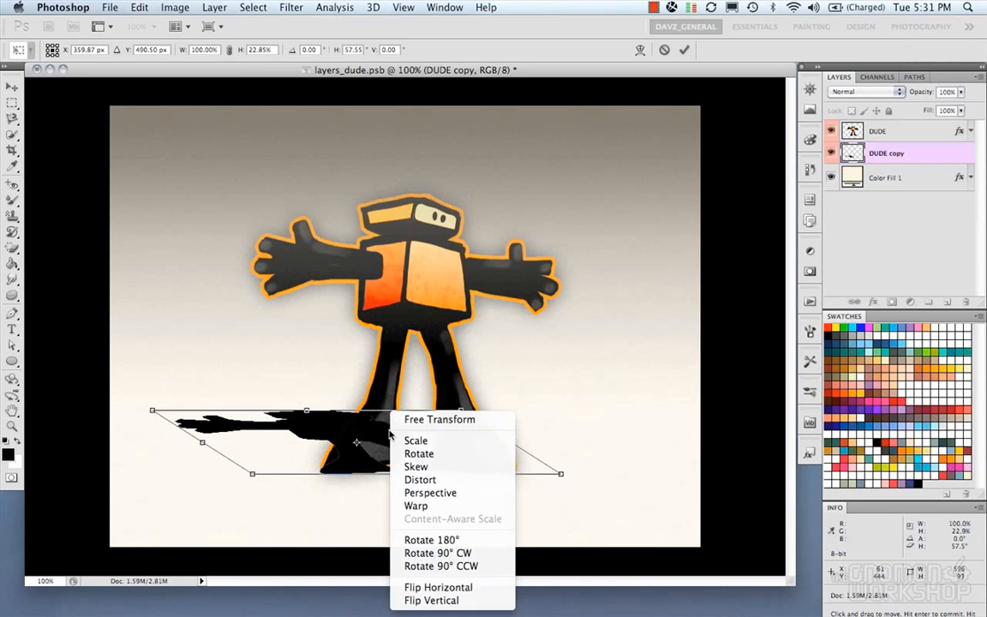
{"action": "left_click", "coordinate": [433, 492]}
{"action": "left_click_drag", "start_coordinate": [461, 413], "coordinate": [442, 413]}
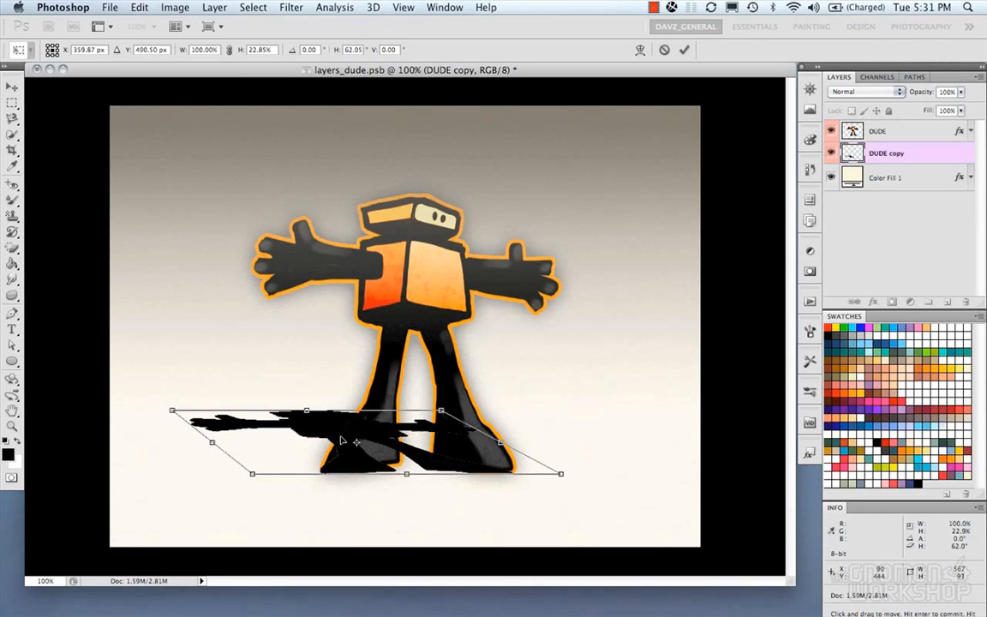
{"action": "left_click_drag", "start_coordinate": [306, 412], "coordinate": [283, 415]}
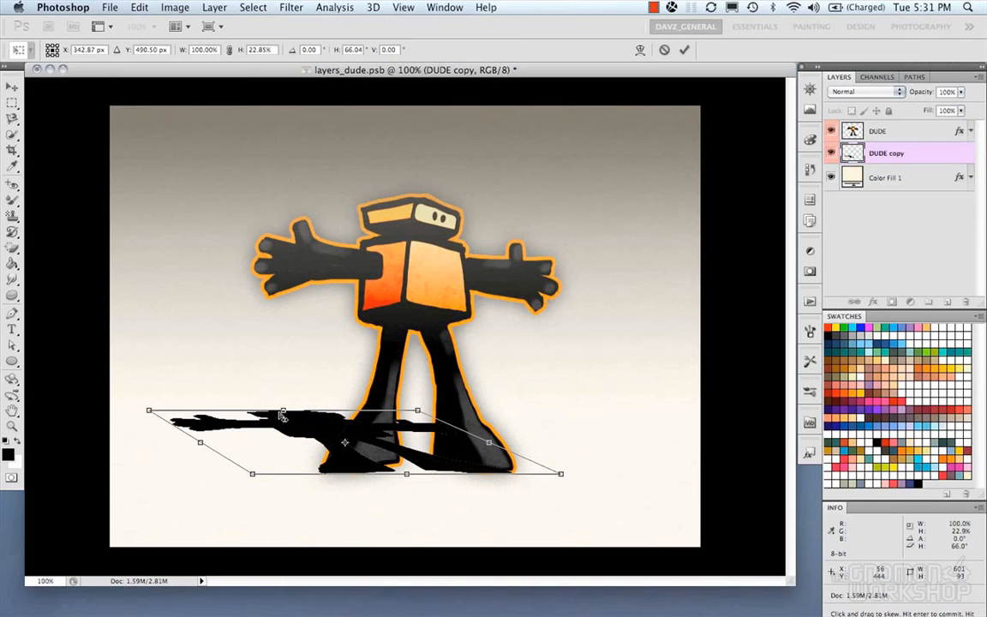
{"action": "key", "text": "Return"}
{"action": "key", "text": "m"}
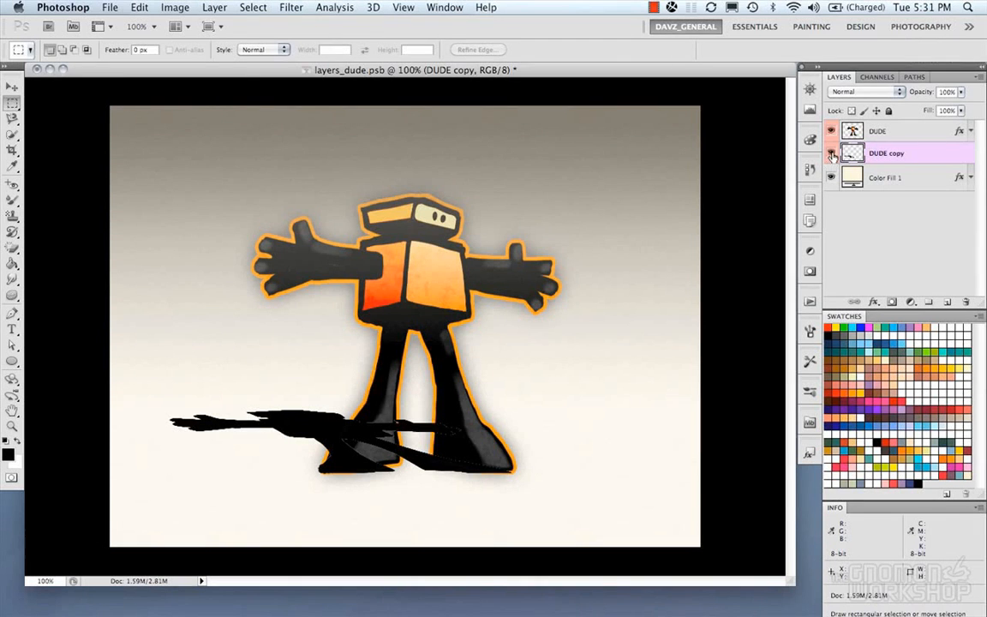
Apply a Gaussian Blur with a 3.0 pixel radius to the DUDE copy shadow
{"action": "left_click", "coordinate": [291, 8]}
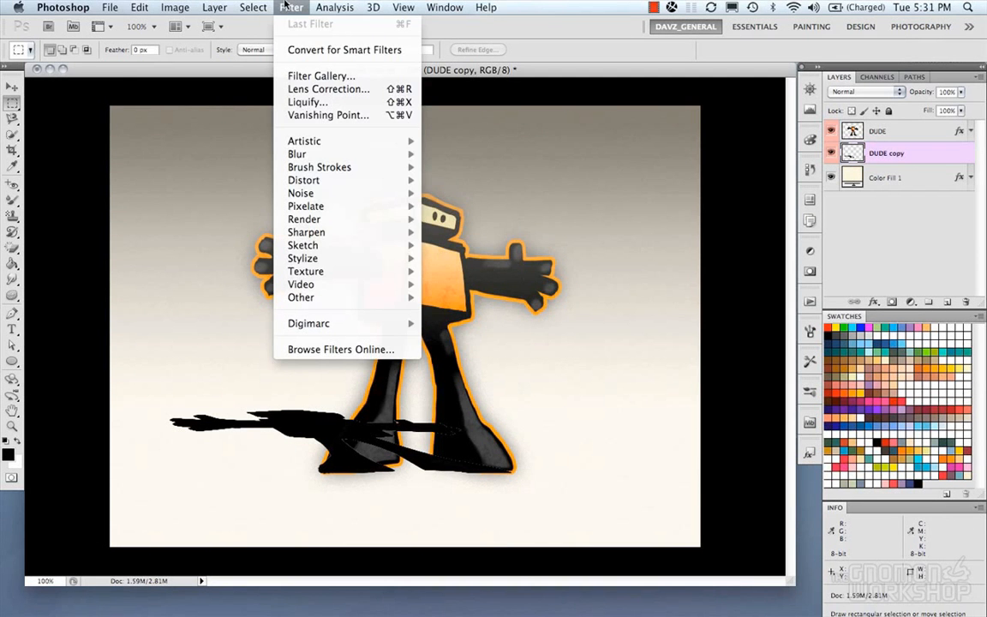
{"action": "mouse_move", "coordinate": [310, 154]}
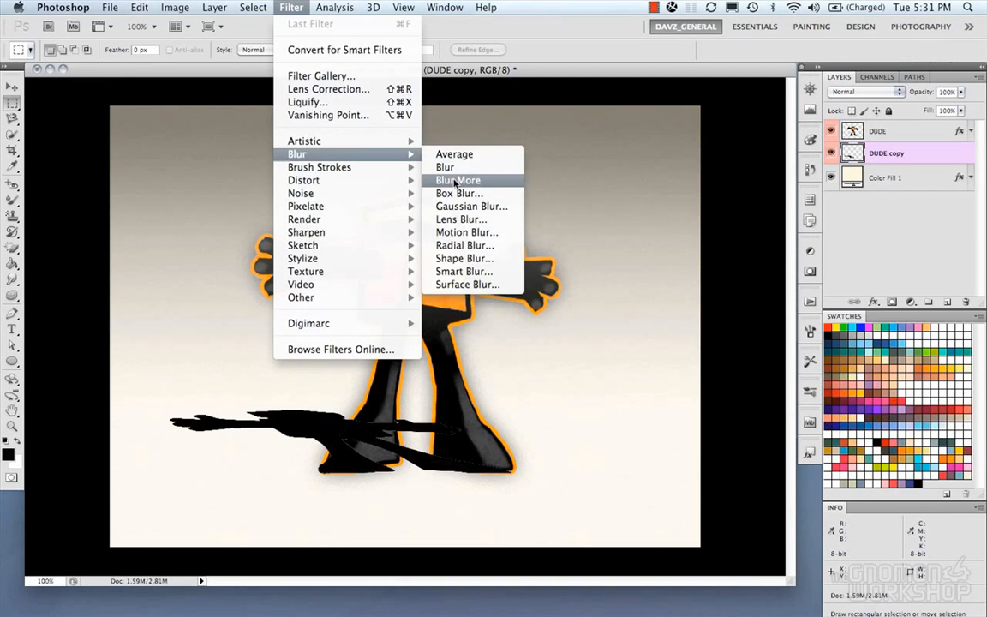
{"action": "left_click", "coordinate": [469, 207]}
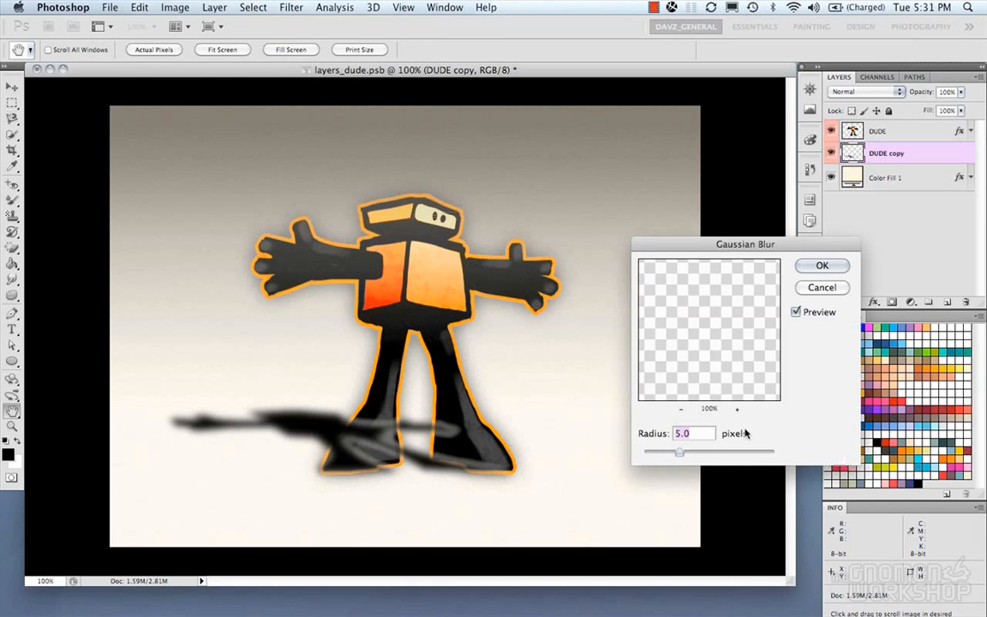
{"action": "left_click_drag", "start_coordinate": [679, 453], "coordinate": [665, 455]}
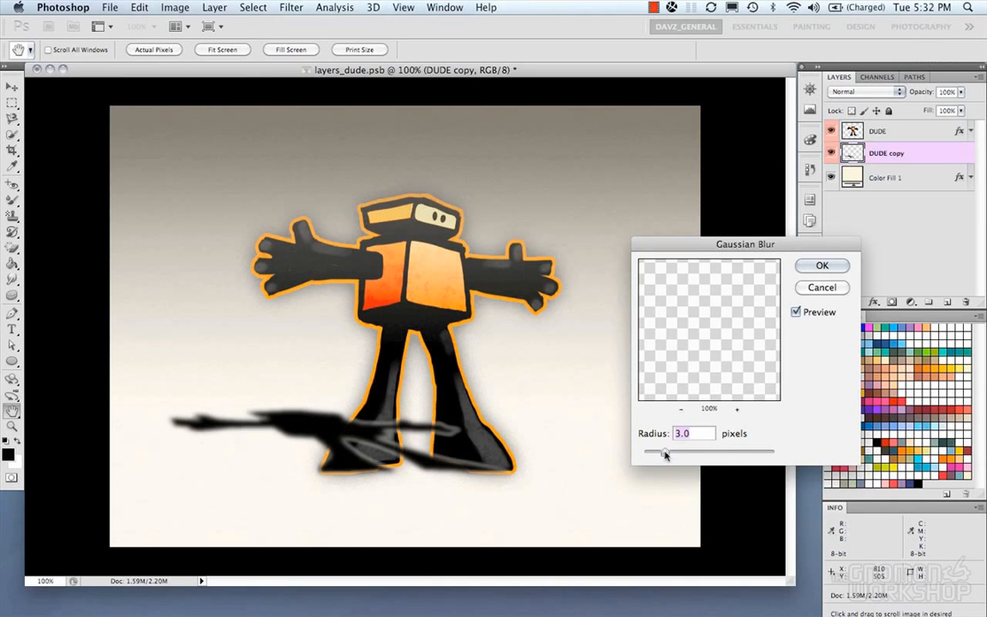
{"action": "left_click", "coordinate": [824, 266]}
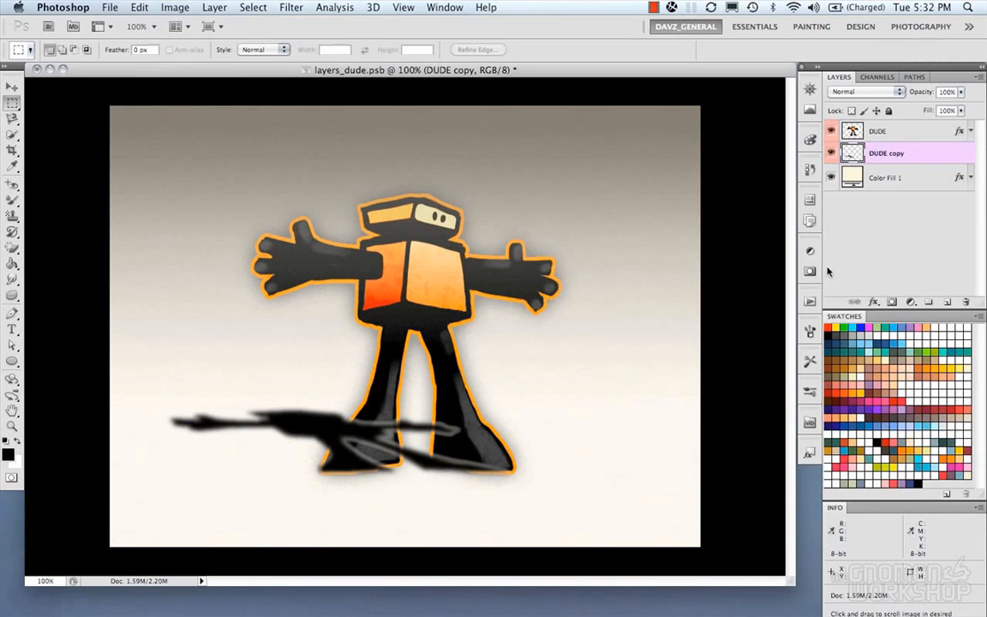
Mask DUDE copy with a selection loaded from the DUDE layer and invert the mask to hide the shadow over the character
{"action": "left_click", "coordinate": [904, 133]}
{"action": "left_click", "coordinate": [904, 152]}
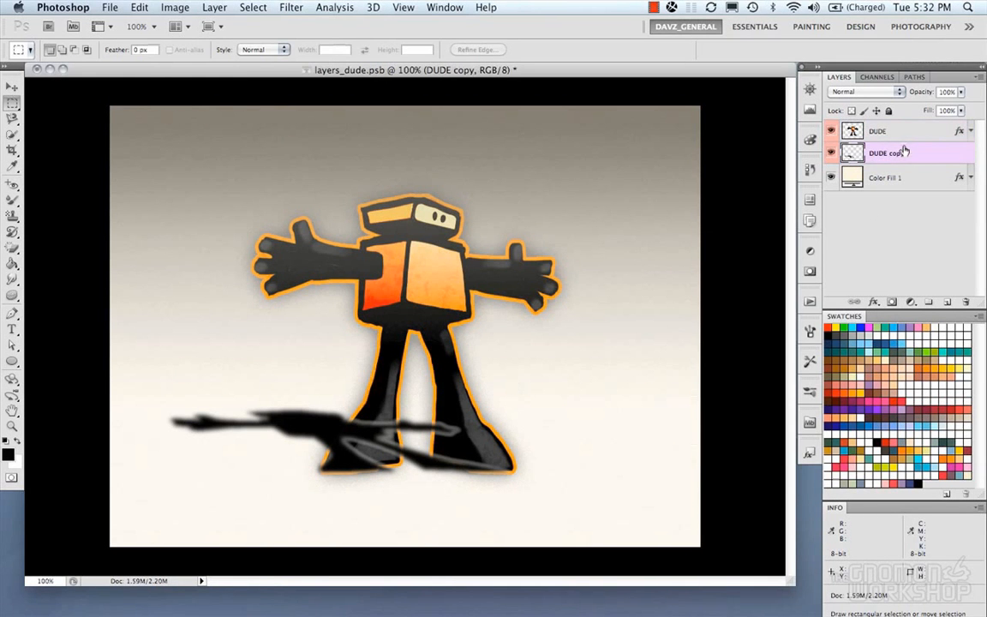
{"action": "left_click", "coordinate": [854, 130], "text": "super"}
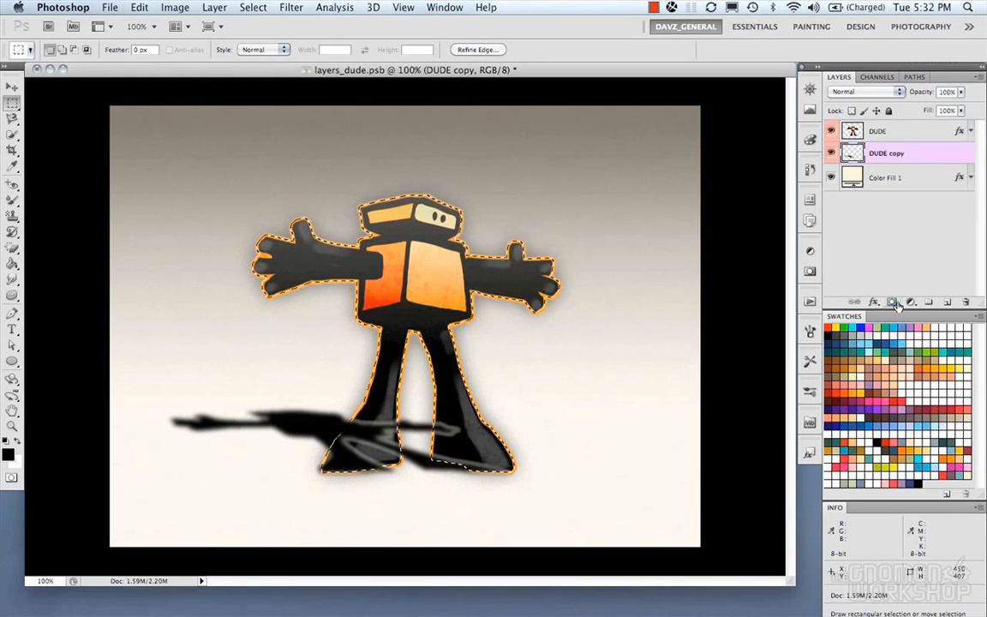
{"action": "left_click", "coordinate": [892, 303]}
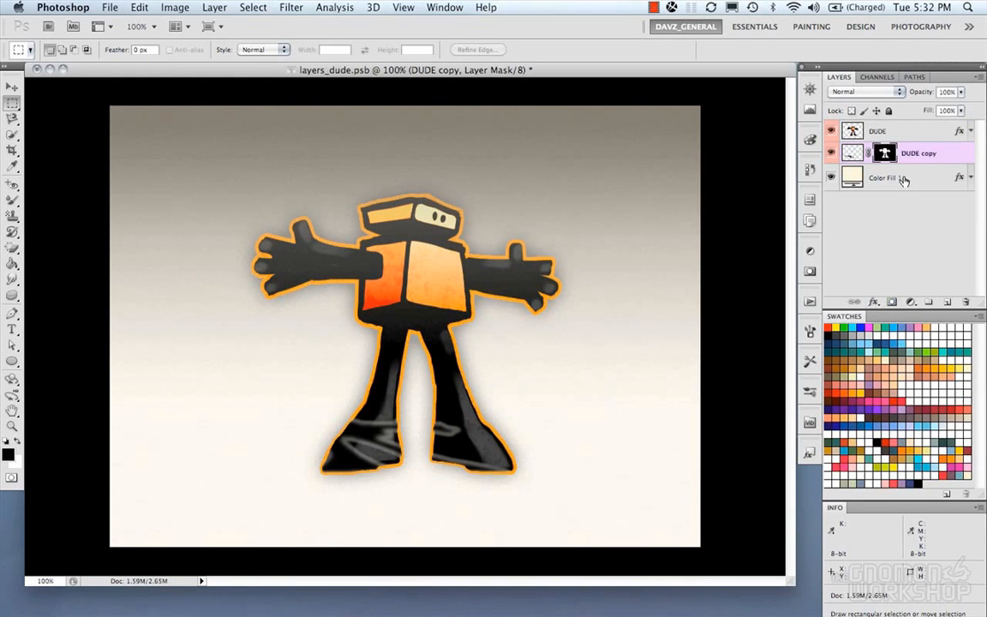
{"action": "key", "text": "super+i"}
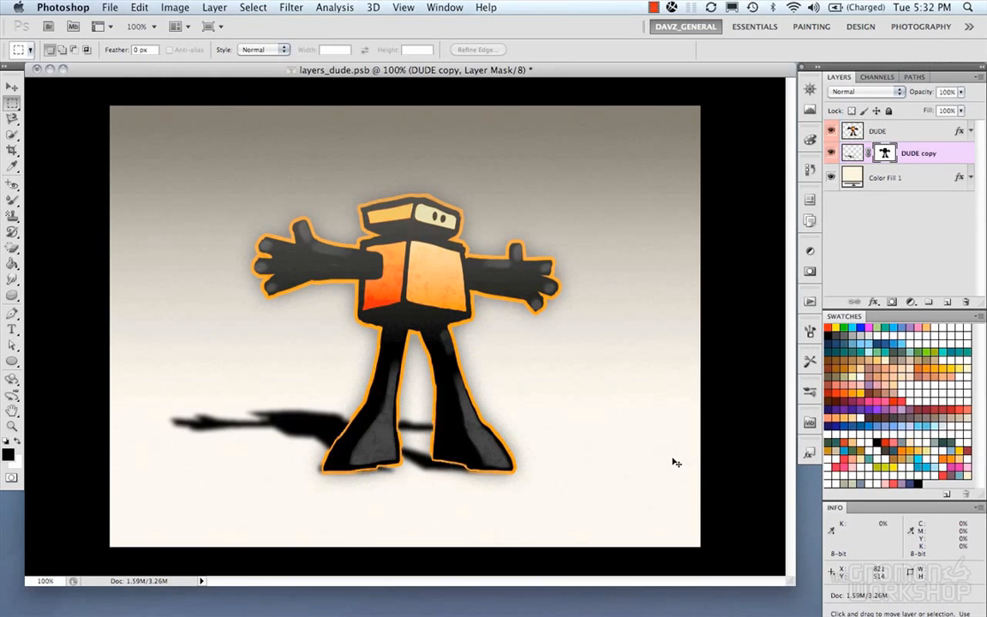
Nudge the masked shadow layer a few pixels up and left
{"action": "key", "text": "super+Up"}
{"action": "key", "text": "super+Up"}
{"action": "key", "text": "super+Left"}
{"action": "key", "text": "super+Left"}
{"action": "key", "text": "super+Left"}
{"action": "key", "text": "super+Left"}
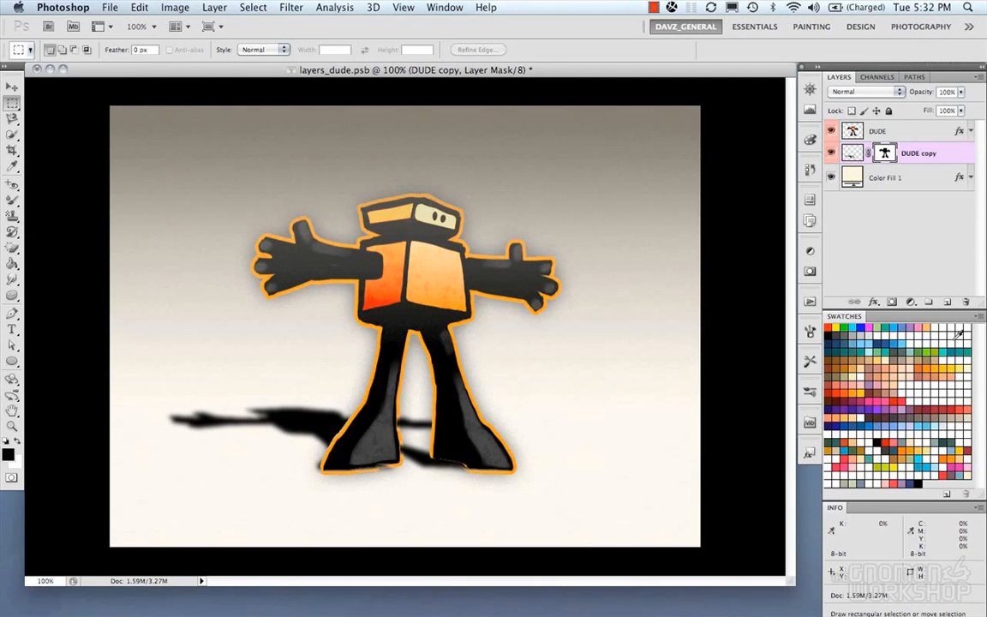
Lower the DUDE copy layer's opacity to 60% and compare the image with and without the shadow
{"action": "left_click", "coordinate": [852, 151]}
{"action": "left_click", "coordinate": [960, 94]}
{"action": "left_click_drag", "start_coordinate": [960, 110], "coordinate": [934, 110]}
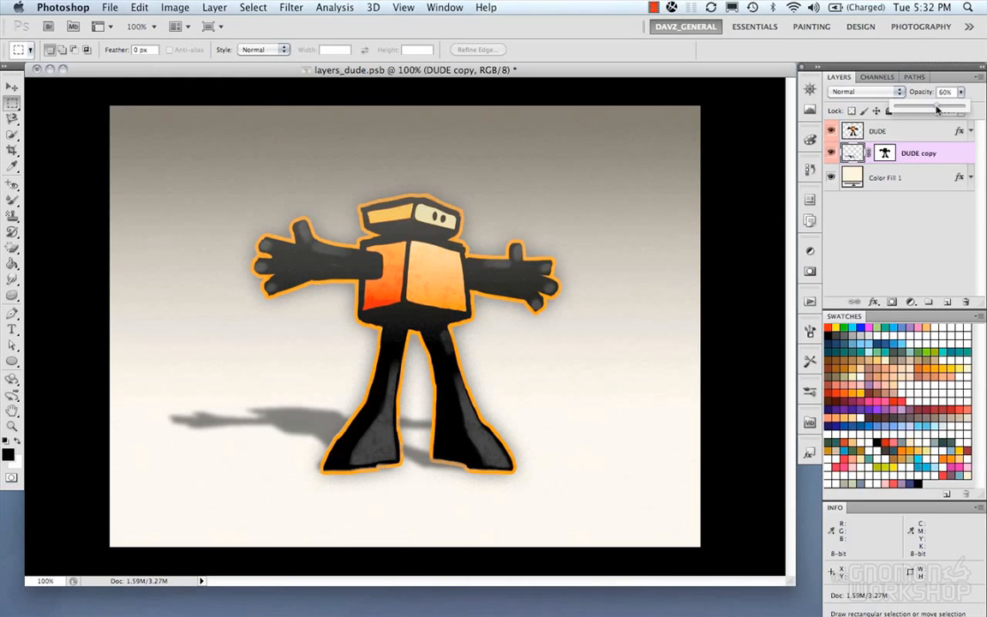
{"action": "left_click", "coordinate": [830, 149]}
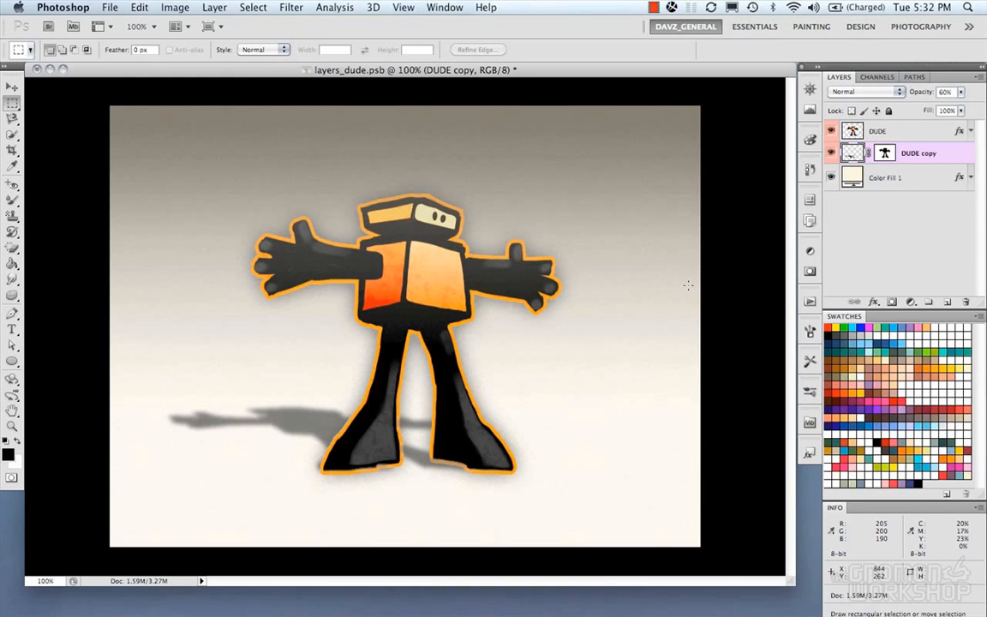
{"action": "left_click", "coordinate": [832, 153]}
{"action": "left_click", "coordinate": [831, 153]}
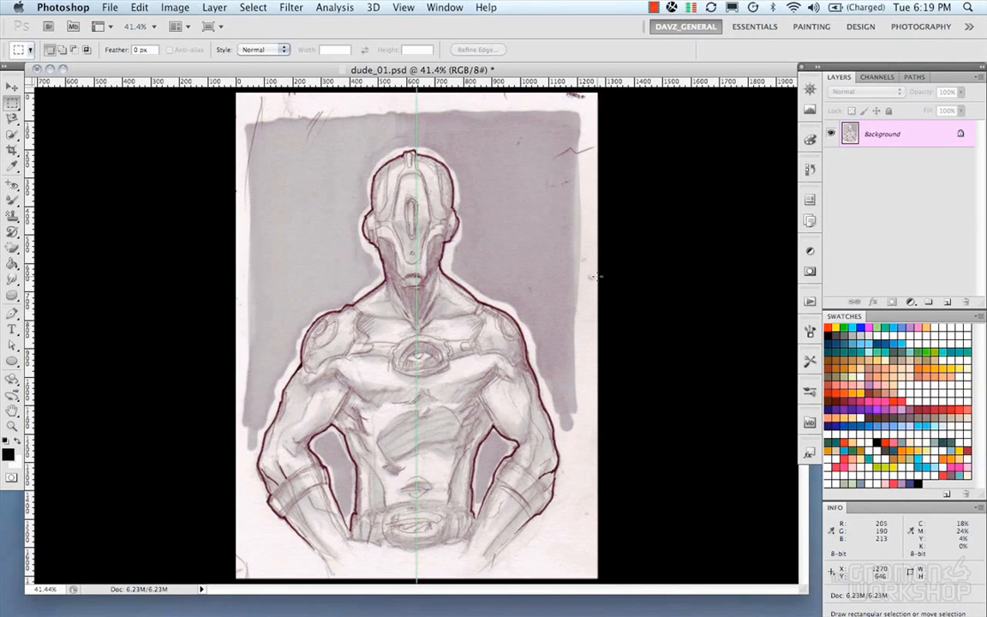
Duplicate the Background layer, select the figure's left half up to the centre guide and shift it toward the right
{"action": "key", "text": "super+j"}
{"action": "mouse_move", "coordinate": [242, 133]}
{"action": "left_mouse_down"}
{"action": "mouse_move", "coordinate": [274, 511]}
{"action": "mouse_move", "coordinate": [539, 521]}
{"action": "mouse_move", "coordinate": [417, 563]}
{"action": "left_mouse_up"}
{"action": "left_click_drag", "start_coordinate": [374, 471], "coordinate": [397, 470]}
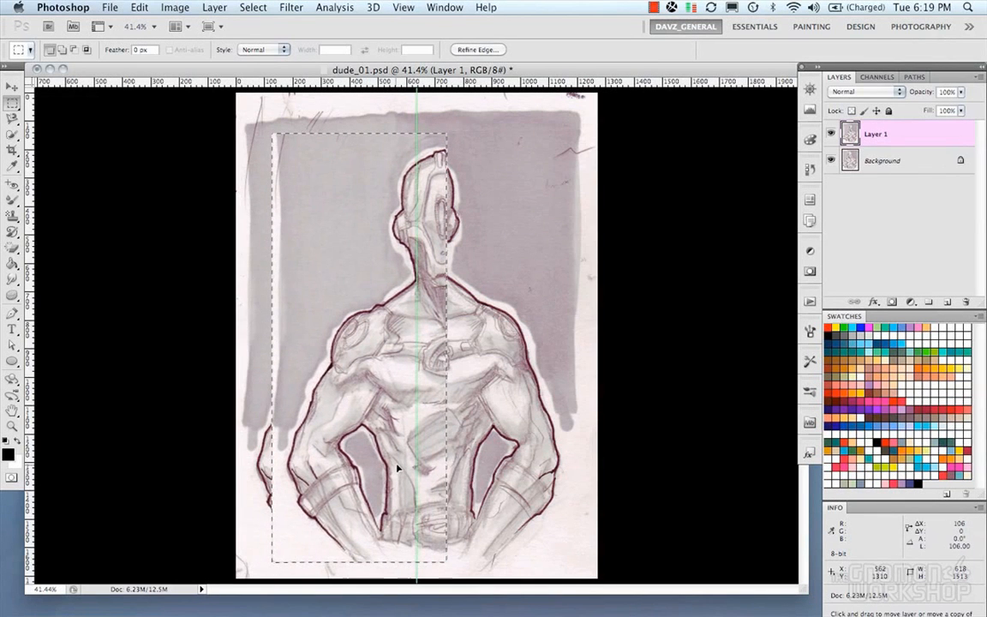
Flip the selected half horizontally with Free Transform, align it against the centre guide as the mirrored right half, and deselect
{"action": "right_click", "coordinate": [396, 469]}
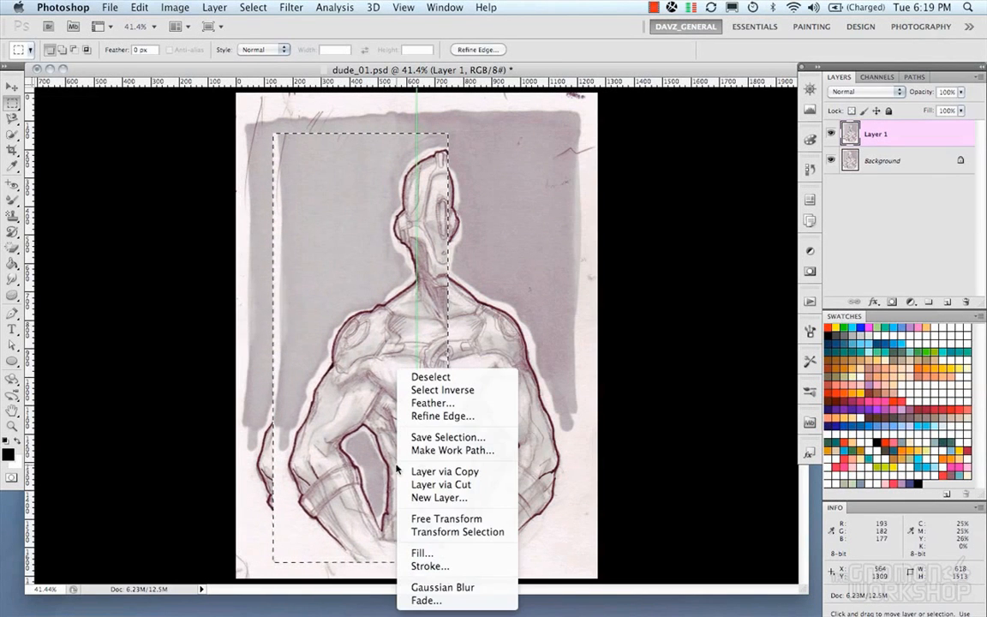
{"action": "left_click", "coordinate": [446, 519]}
{"action": "right_click", "coordinate": [415, 523]}
{"action": "left_click", "coordinate": [442, 583]}
{"action": "left_click_drag", "start_coordinate": [421, 434], "coordinate": [546, 428]}
{"action": "key", "text": "super+z"}
{"action": "left_click_drag", "start_coordinate": [381, 369], "coordinate": [522, 384]}
{"action": "key", "text": "Return"}
{"action": "key", "text": "super+d"}
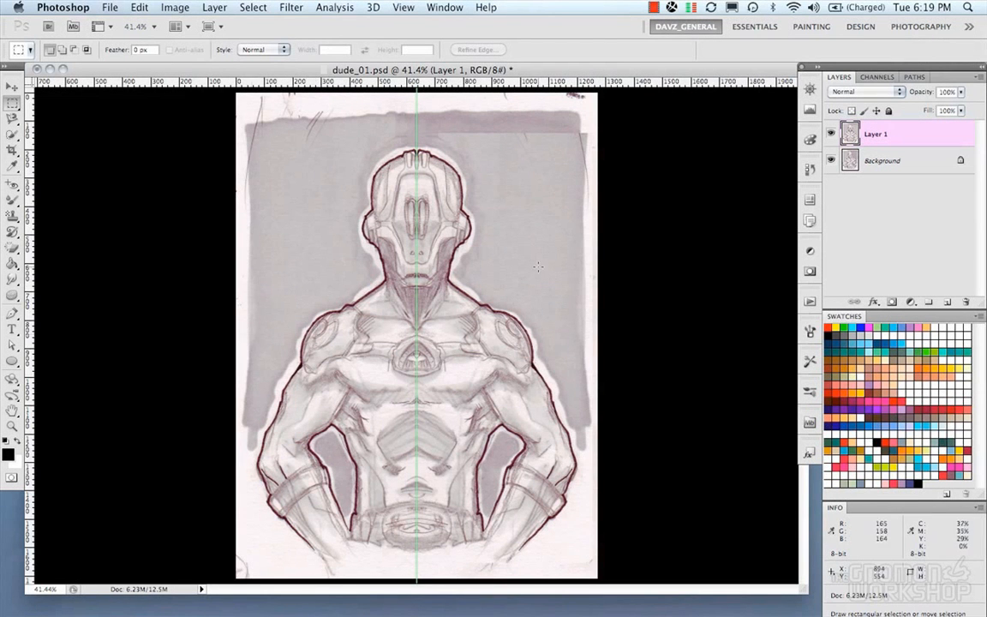
Delete a rectangular area of about 575 by 549 px around the head from Layer 1 and deselect
{"action": "left_click_drag", "start_coordinate": [347, 140], "coordinate": [384, 166]}
{"action": "left_click_drag", "start_coordinate": [503, 294], "coordinate": [503, 294]}
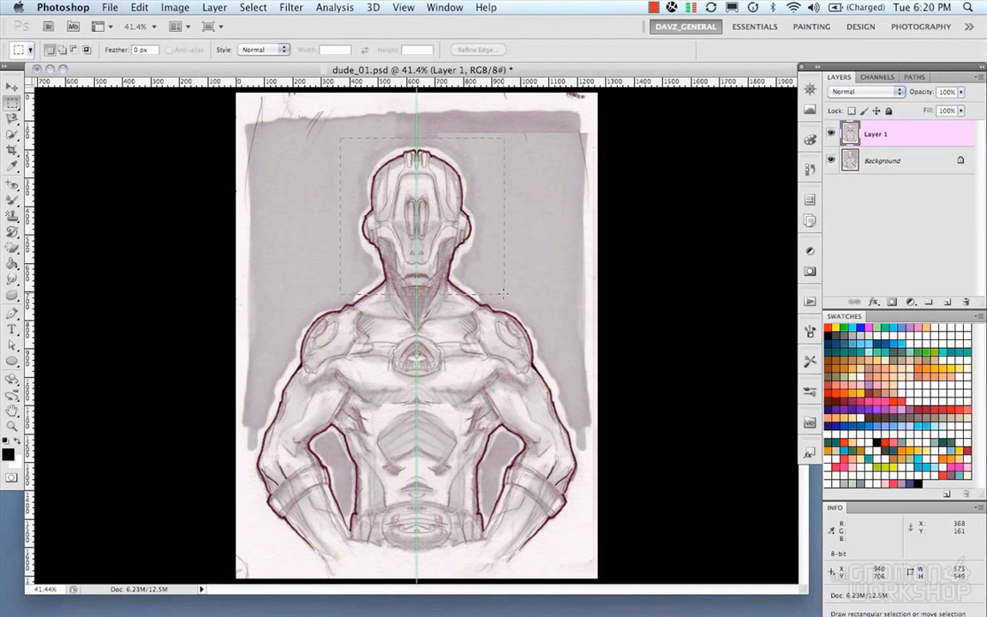
{"action": "key", "text": "Delete"}
{"action": "key", "text": "super+d"}
Outline the mirrored background beside the head and right shoulder with the Polygonal Lasso, delete it from Layer 1, and deselect
{"action": "key", "text": "l"}
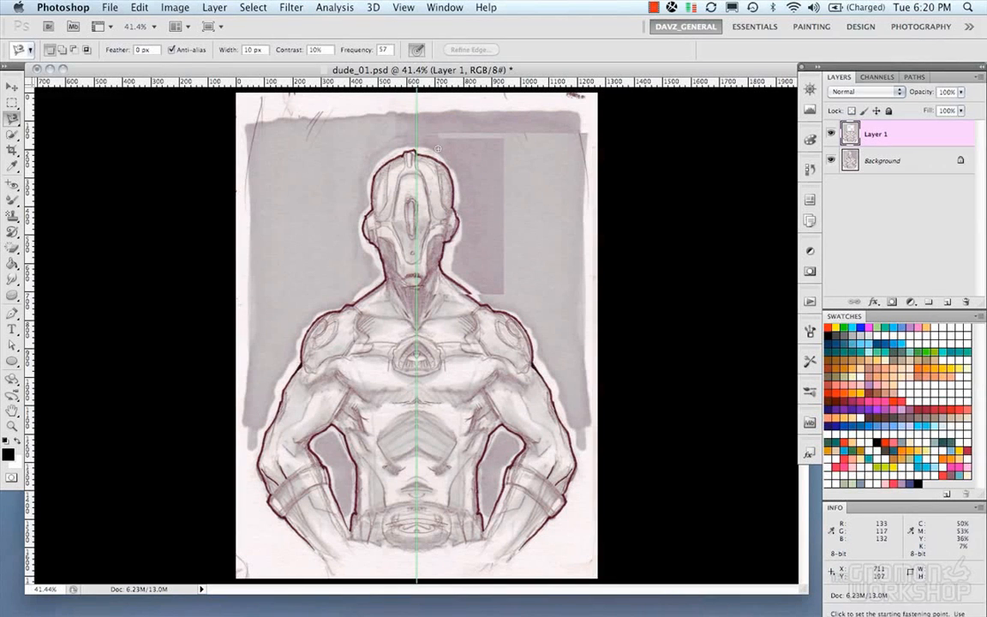
{"action": "key", "text": "shift+l"}
{"action": "key", "text": "shift+l"}
{"action": "left_click", "coordinate": [464, 170]}
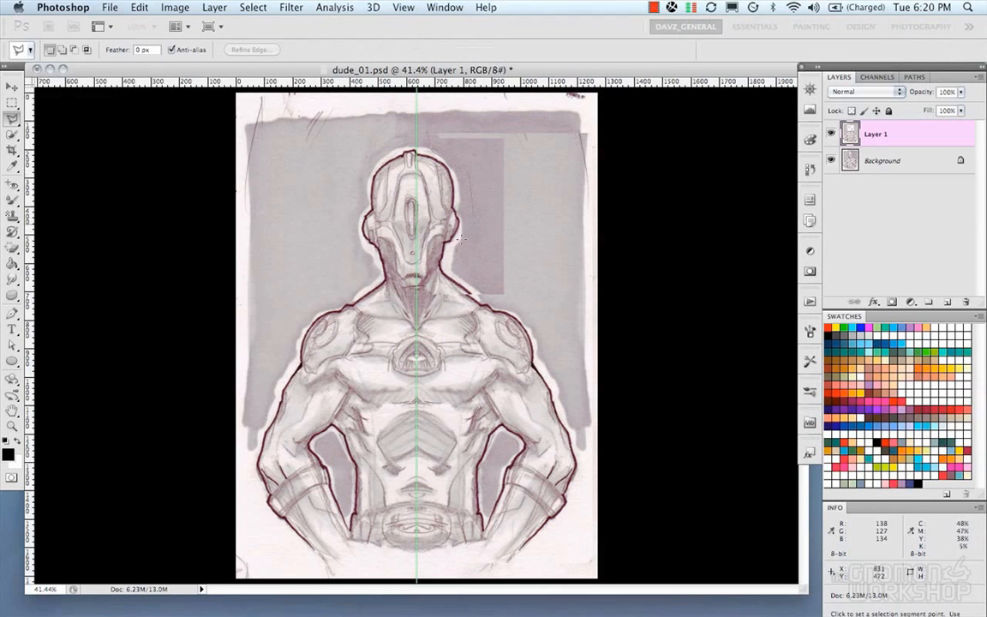
{"action": "left_click", "coordinate": [450, 272]}
{"action": "left_click", "coordinate": [527, 311]}
{"action": "left_click", "coordinate": [587, 470]}
{"action": "left_click", "coordinate": [632, 462]}
{"action": "left_click", "coordinate": [632, 184]}
{"action": "left_click", "coordinate": [594, 104]}
{"action": "left_click", "coordinate": [428, 130]}
{"action": "key", "text": "super+d"}
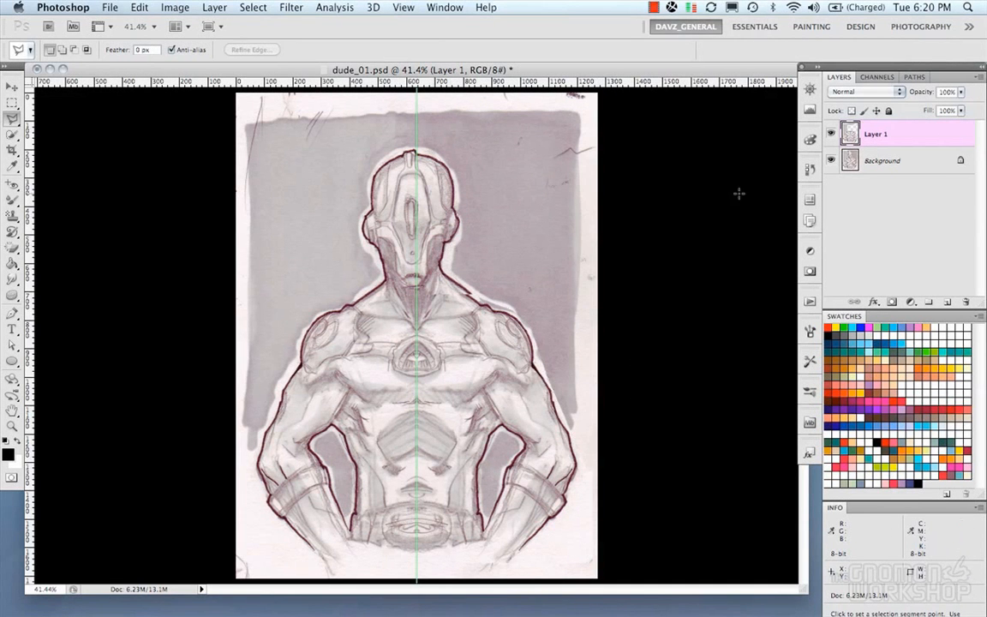
Hide the centre guide to view the mirrored figure without overlays
{"action": "key", "text": "m"}
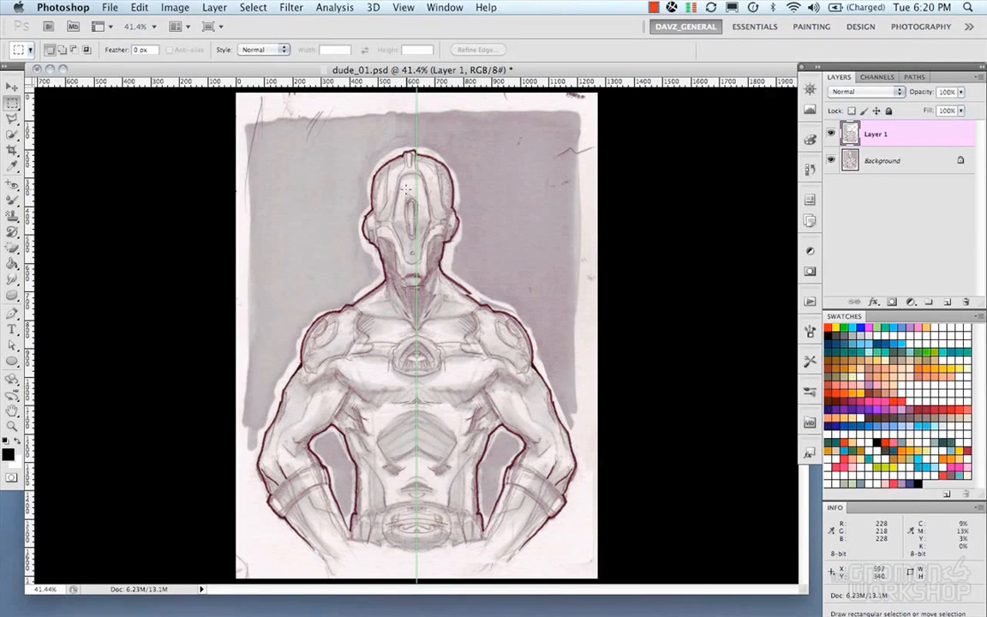
{"action": "key", "text": "super+'"}
{"action": "key", "text": "super+h"}
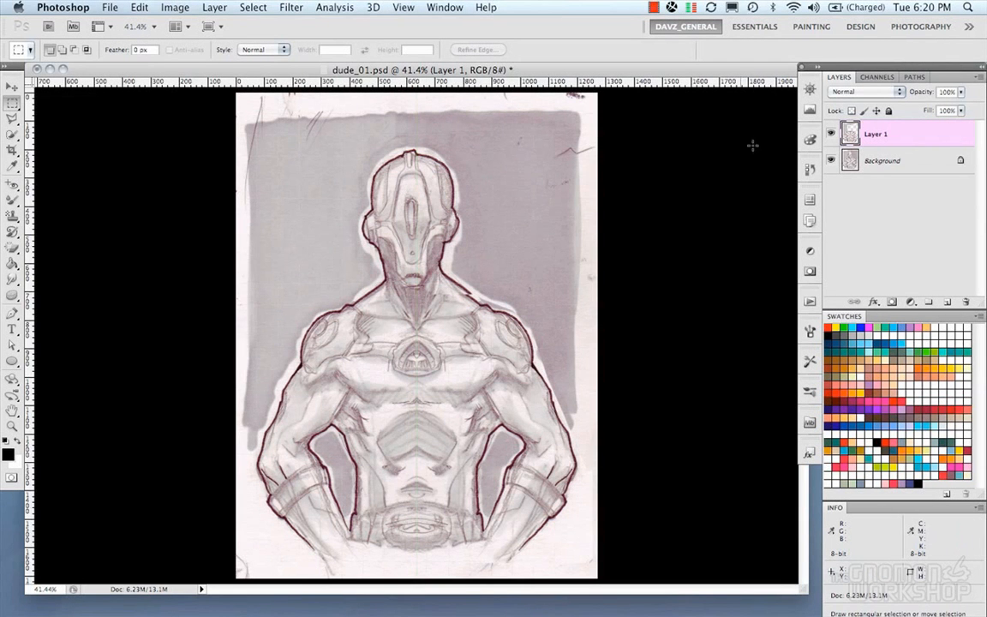
Select the head on the Background layer with a rectangular marquee and reshape it slightly with a Warp transform
{"action": "left_click", "coordinate": [883, 160]}
{"action": "left_click_drag", "start_coordinate": [351, 145], "coordinate": [485, 301]}
{"action": "key", "text": "super+t"}
{"action": "right_click", "coordinate": [475, 296]}
{"action": "left_click", "coordinate": [485, 347]}
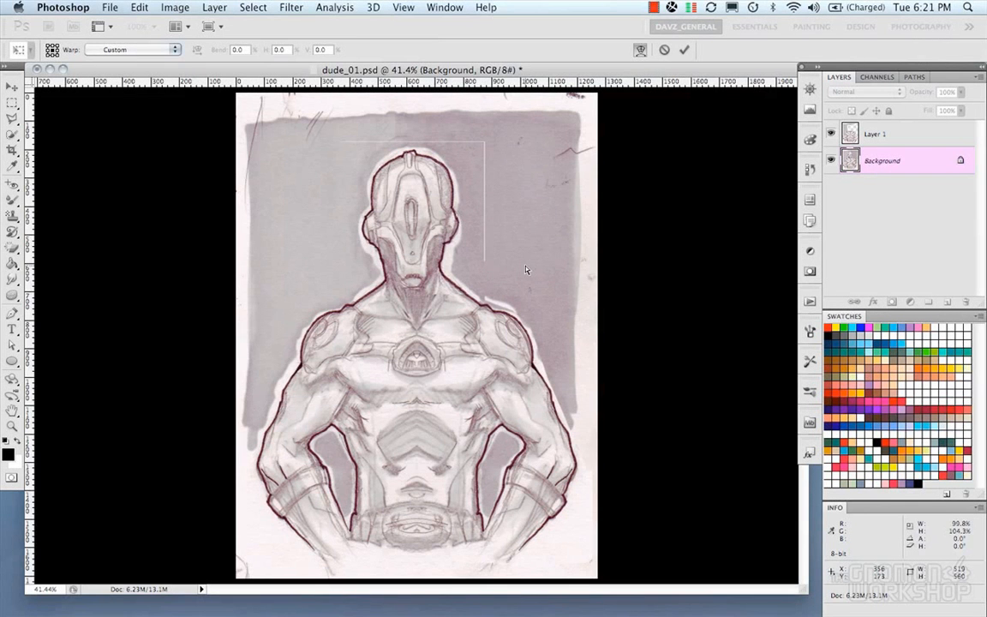
{"action": "key", "text": "Return"}
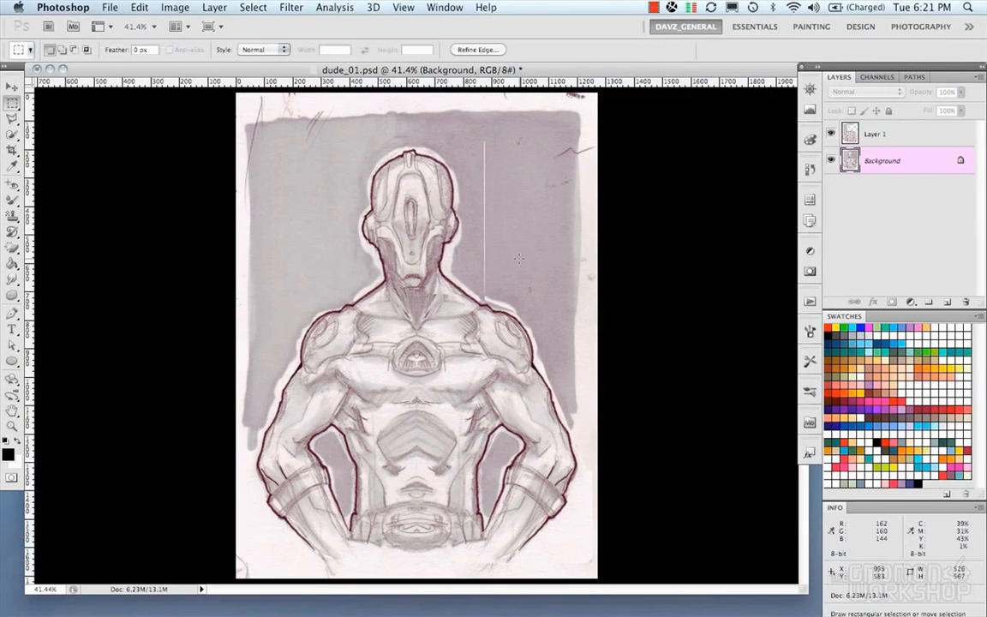
Compare Layer 1 on and off, show the guides, and narrow the head to about 99% width while centring it on the guide
{"action": "left_click", "coordinate": [831, 134]}
{"action": "left_click", "coordinate": [832, 134]}
{"action": "key", "text": "super+;"}
{"action": "key", "text": "super+t"}
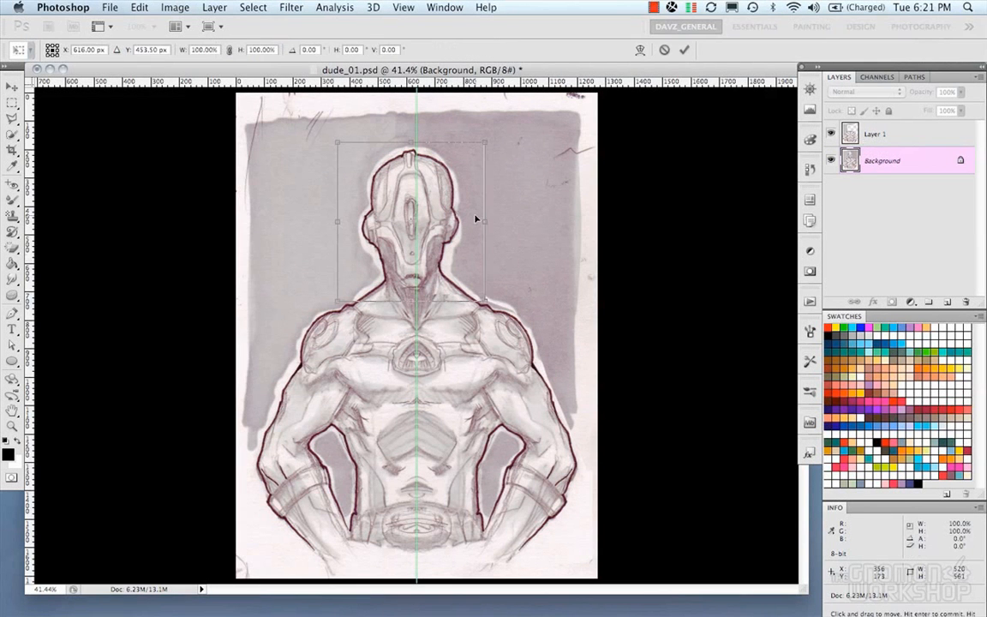
{"action": "left_click_drag", "start_coordinate": [485, 222], "coordinate": [489, 222]}
{"action": "left_click_drag", "start_coordinate": [338, 221], "coordinate": [342, 221]}
Warp the lower-left corner of the head area outward toward the shoulder line and commit the transform
{"action": "right_click", "coordinate": [400, 248]}
{"action": "left_click", "coordinate": [411, 341]}
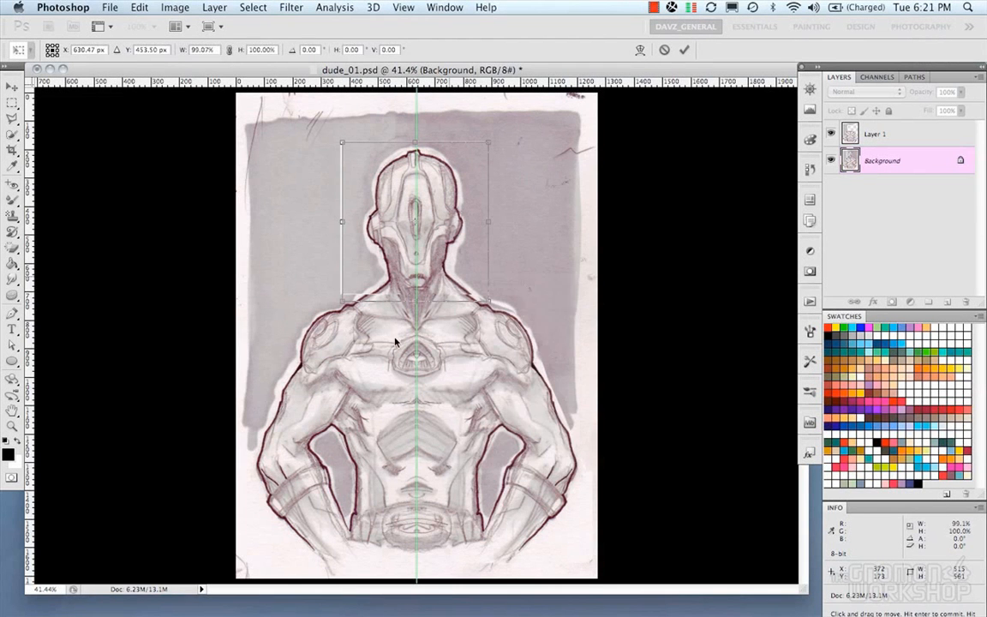
{"action": "left_click_drag", "start_coordinate": [346, 301], "coordinate": [333, 303]}
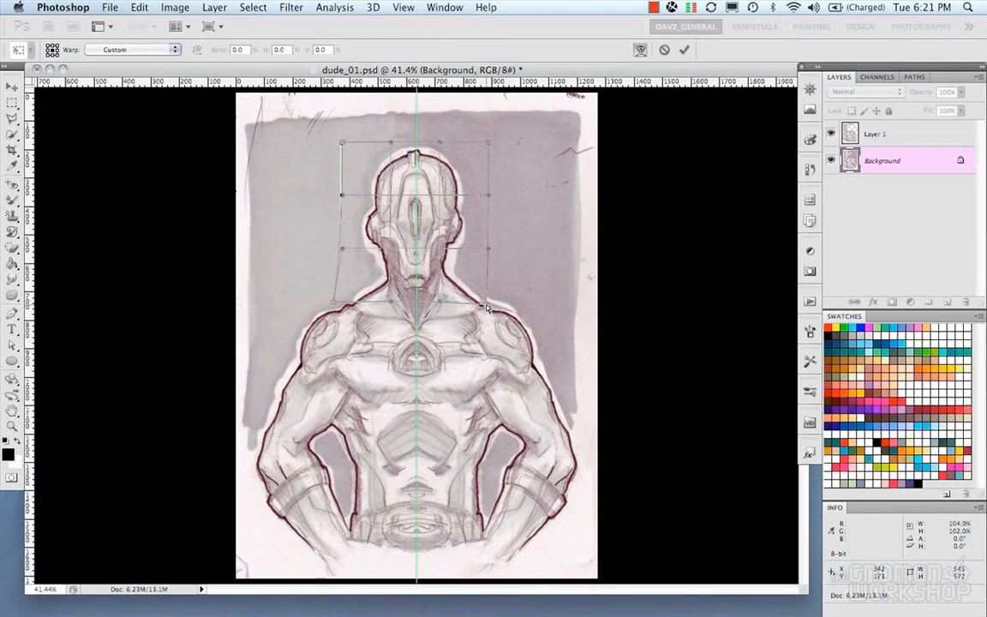
{"action": "key", "text": "Return"}
Add a blank layer mask to Layer 1 without an active selection, undoing the mask made from the head selection
{"action": "key", "text": "m"}
{"action": "left_click", "coordinate": [893, 138]}
{"action": "left_click", "coordinate": [892, 301]}
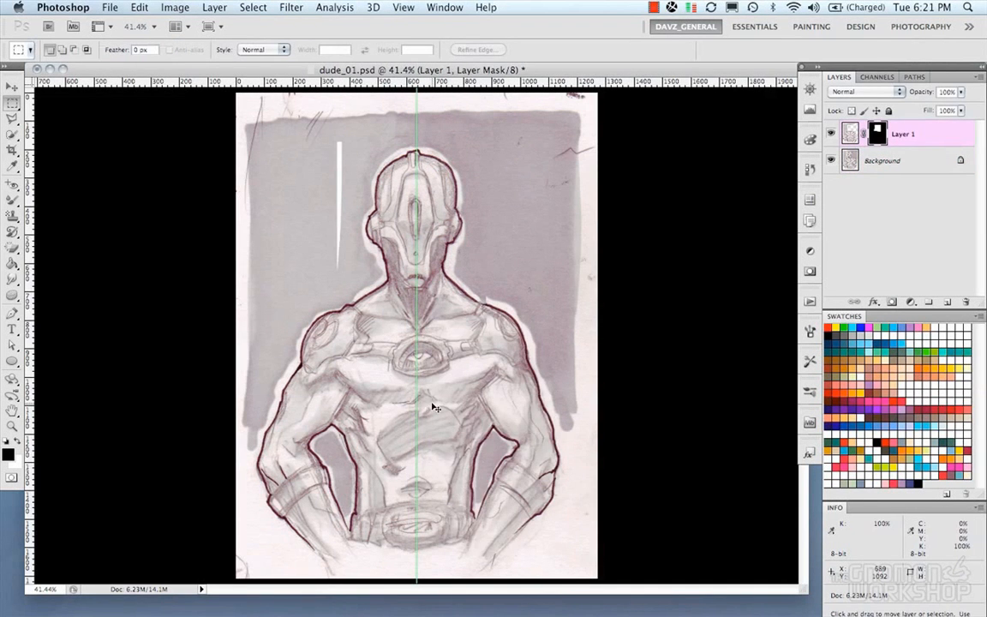
{"action": "key", "text": "super+z"}
{"action": "key", "text": "super+d"}
{"action": "left_click", "coordinate": [892, 301]}
Paint black on Layer 1's mask over the right side of the abdomen to break the symmetry
{"action": "key", "text": "b"}
{"action": "left_click_drag", "start_coordinate": [438, 411], "coordinate": [463, 399]}
{"action": "mouse_move", "coordinate": [493, 452]}
{"action": "left_mouse_down"}
{"action": "mouse_move", "coordinate": [460, 429]}
{"action": "mouse_move", "coordinate": [401, 449]}
{"action": "mouse_move", "coordinate": [450, 491]}
{"action": "mouse_move", "coordinate": [441, 494]}
{"action": "left_mouse_up"}
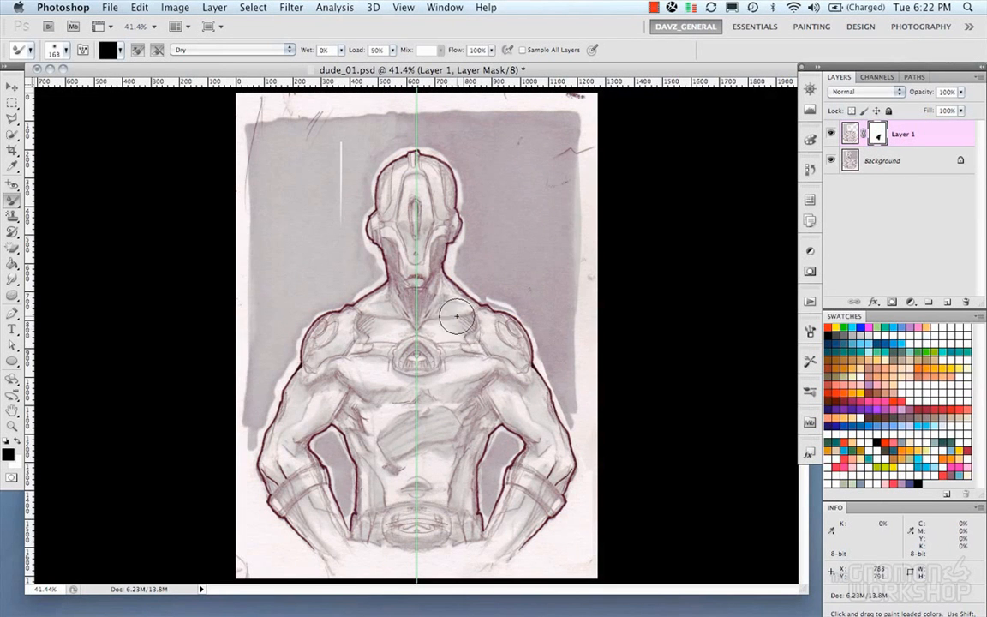
Mask out Layer 1 along the base of the neck and the right shoulder line, and compare the layer on and off
{"action": "mouse_move", "coordinate": [456, 316]}
{"action": "left_mouse_down"}
{"action": "mouse_move", "coordinate": [450, 297]}
{"action": "mouse_move", "coordinate": [457, 304]}
{"action": "left_mouse_up"}
{"action": "left_click_drag", "start_coordinate": [389, 311], "coordinate": [394, 303]}
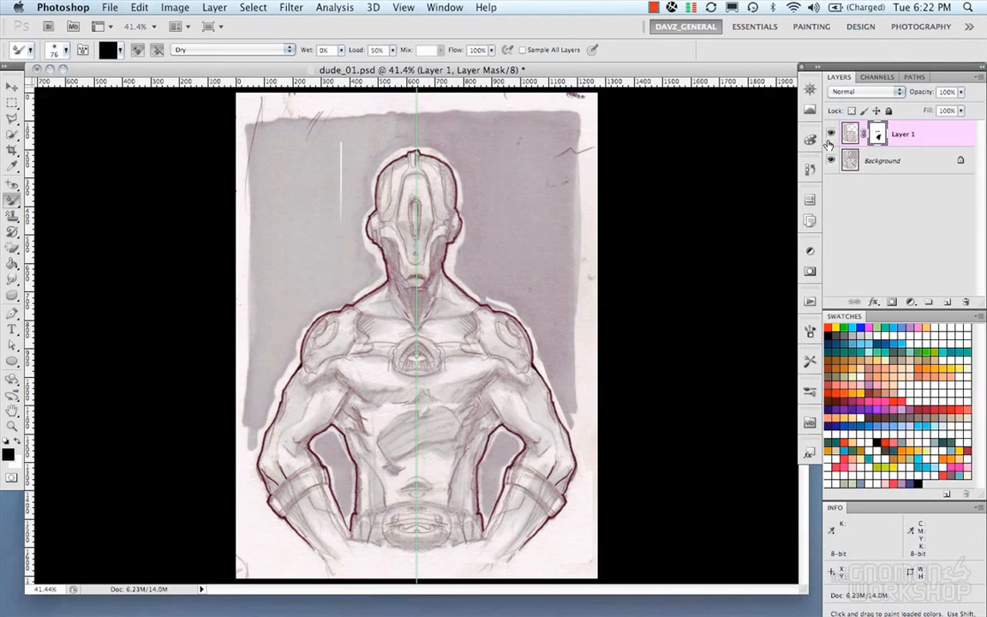
{"action": "right_click", "coordinate": [461, 259]}
{"action": "double_click", "coordinate": [493, 302]}
{"action": "left_click_drag", "start_coordinate": [494, 303], "coordinate": [505, 301]}
{"action": "left_click", "coordinate": [830, 134]}
{"action": "left_click", "coordinate": [830, 134]}
{"action": "left_click", "coordinate": [830, 134]}
{"action": "left_click", "coordinate": [830, 134]}
Clone nearby grey texture over the thin white gap beside the head on the Background layer with the Clone Stamp
{"action": "key", "text": "s"}
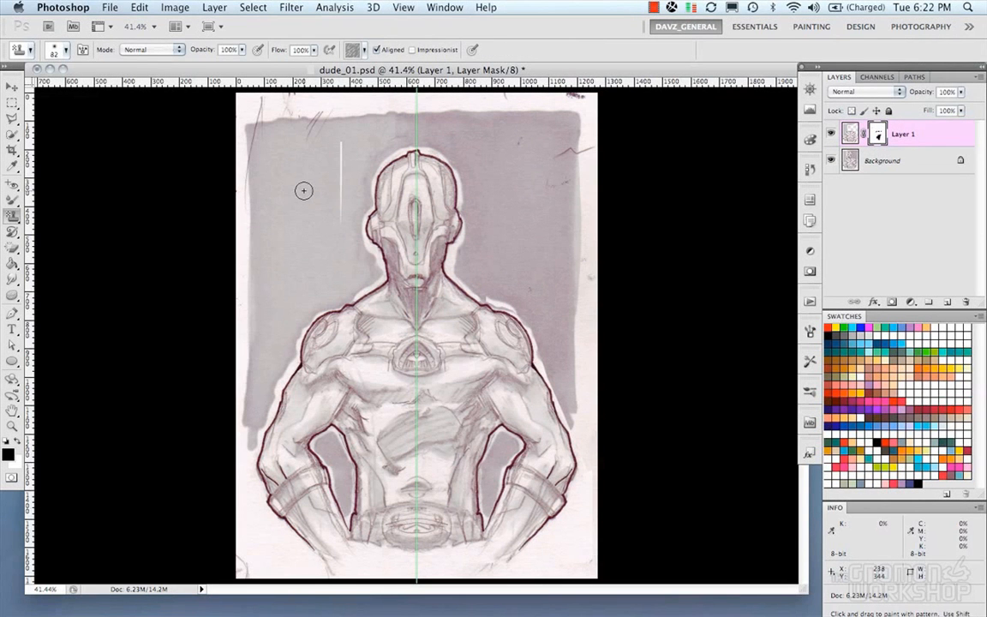
{"action": "key", "text": "alt+bracketleft"}
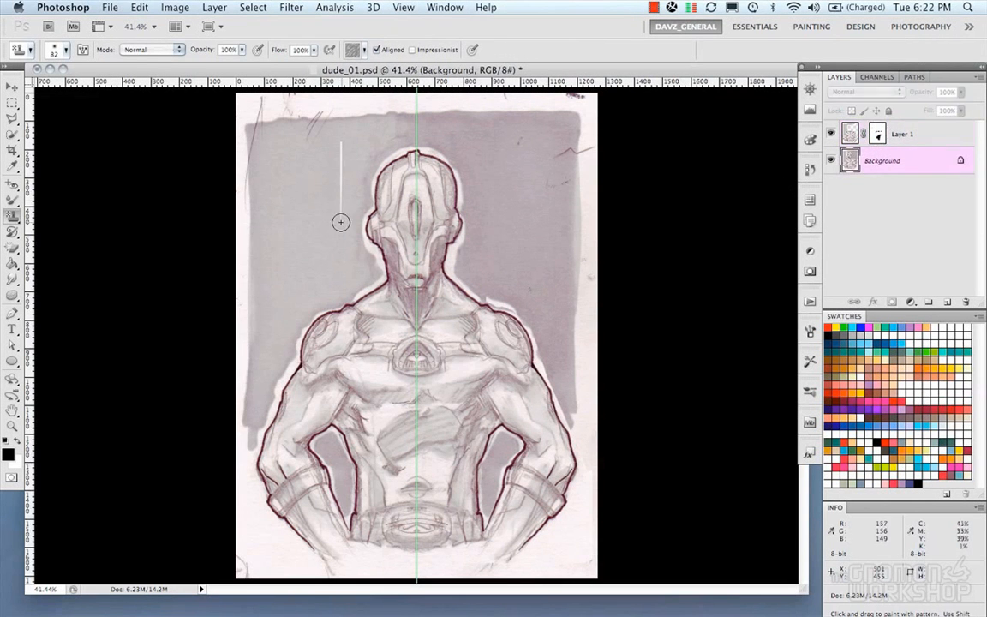
{"action": "left_click_drag", "start_coordinate": [12, 214], "coordinate": [55, 212]}
{"action": "left_click", "coordinate": [322, 170], "text": "alt"}
{"action": "left_click_drag", "start_coordinate": [304, 190], "coordinate": [317, 198]}
{"action": "left_click_drag", "start_coordinate": [340, 152], "coordinate": [339, 220]}
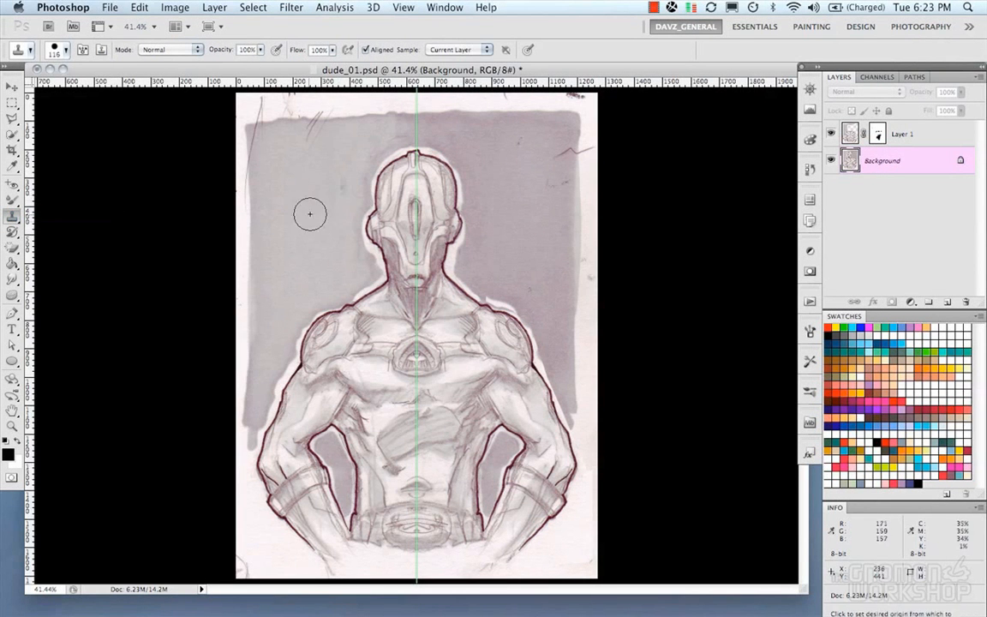
{"action": "left_click", "coordinate": [366, 132], "text": "alt"}
{"action": "left_click", "coordinate": [290, 155]}
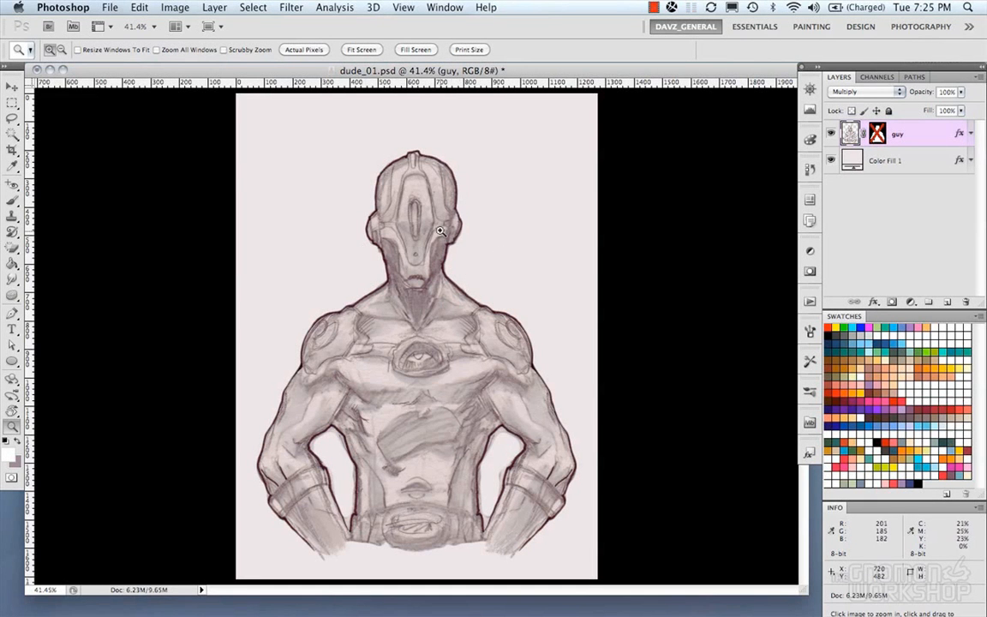
Switch to full screen mode with the menu bar and frame the figure's torso and arms at 66.7%
{"action": "left_click", "coordinate": [13, 120]}
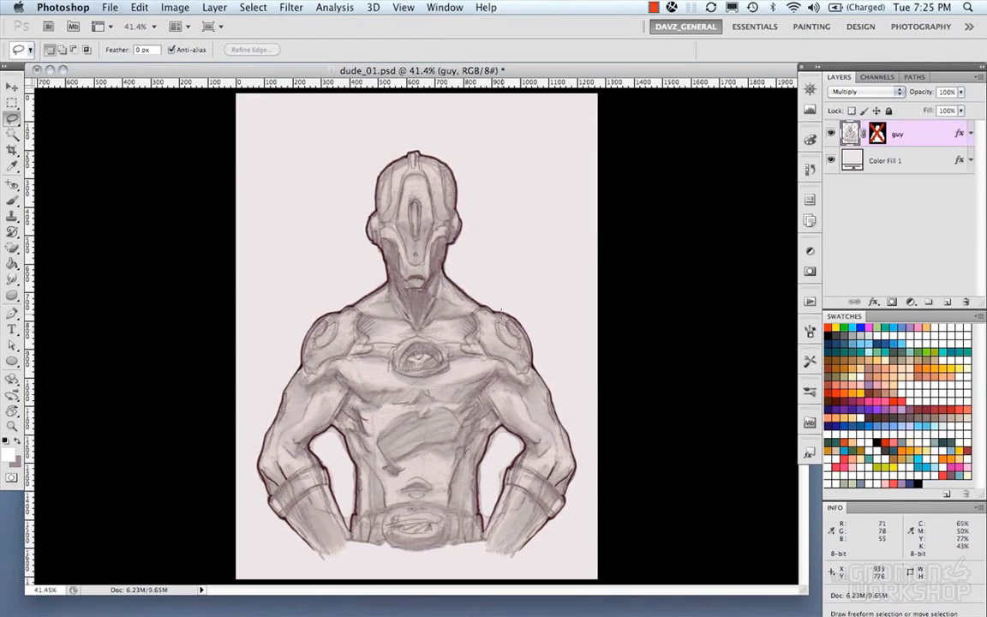
{"action": "key", "text": "z"}
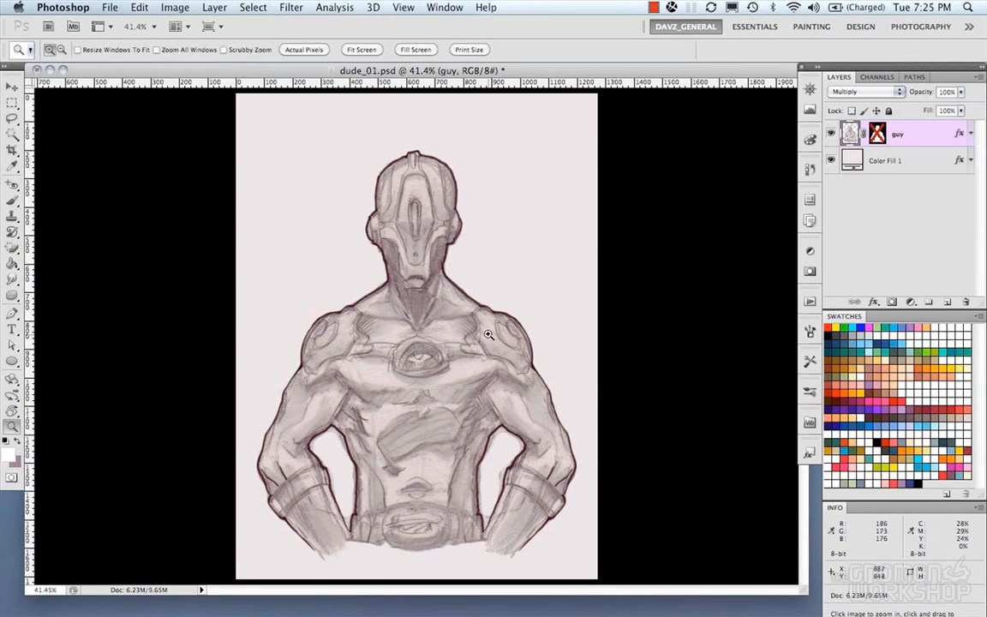
{"action": "mouse_move", "coordinate": [437, 310]}
{"action": "left_mouse_down"}
{"action": "mouse_move", "coordinate": [518, 425]}
{"action": "mouse_move", "coordinate": [519, 480]}
{"action": "left_mouse_up"}
{"action": "left_click_drag", "start_coordinate": [481, 420], "coordinate": [473, 422]}
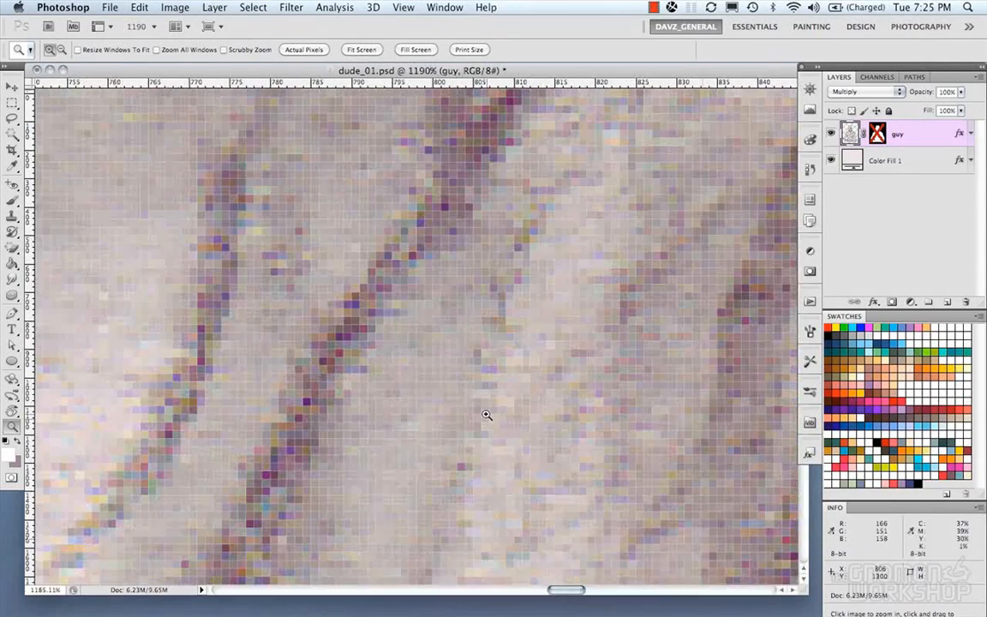
{"action": "key", "text": "f"}
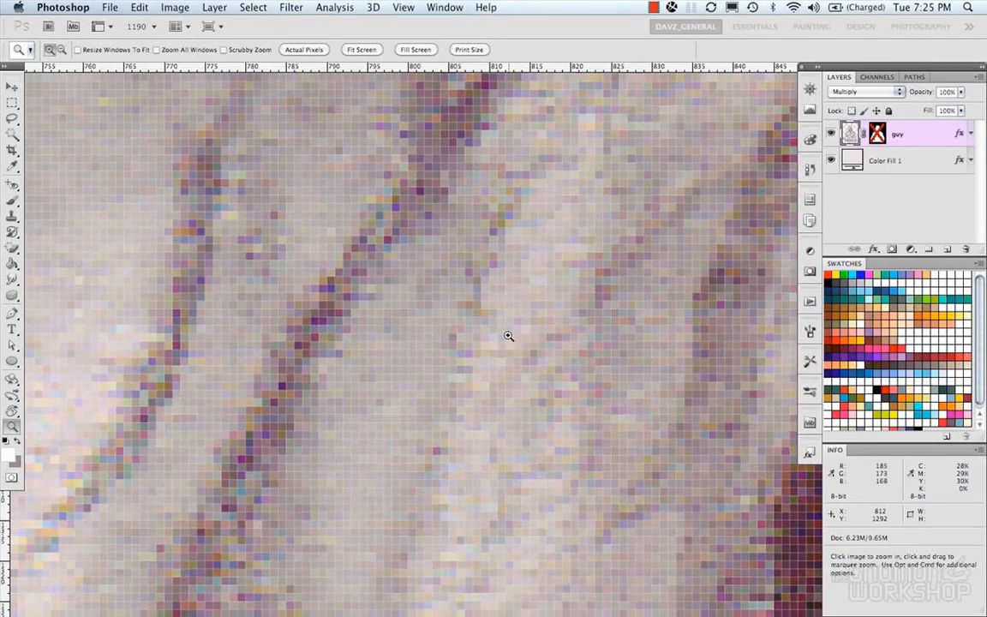
{"action": "key", "text": "super+minus"}
{"action": "key", "text": "super+minus"}
{"action": "key", "text": "super+minus"}
{"action": "key", "text": "super+minus"}
{"action": "key", "text": "super+minus"}
{"action": "key", "text": "super+minus"}
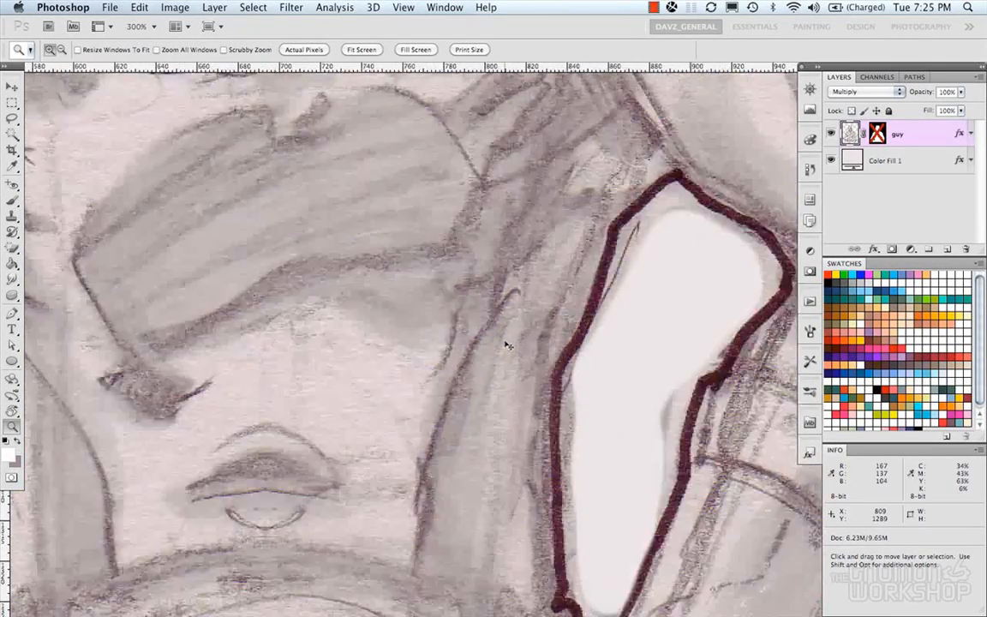
{"action": "key", "text": "super+minus"}
{"action": "key", "text": "super+minus"}
{"action": "key", "text": "super+minus"}
{"action": "left_click_drag", "start_coordinate": [501, 290], "coordinate": [435, 344]}
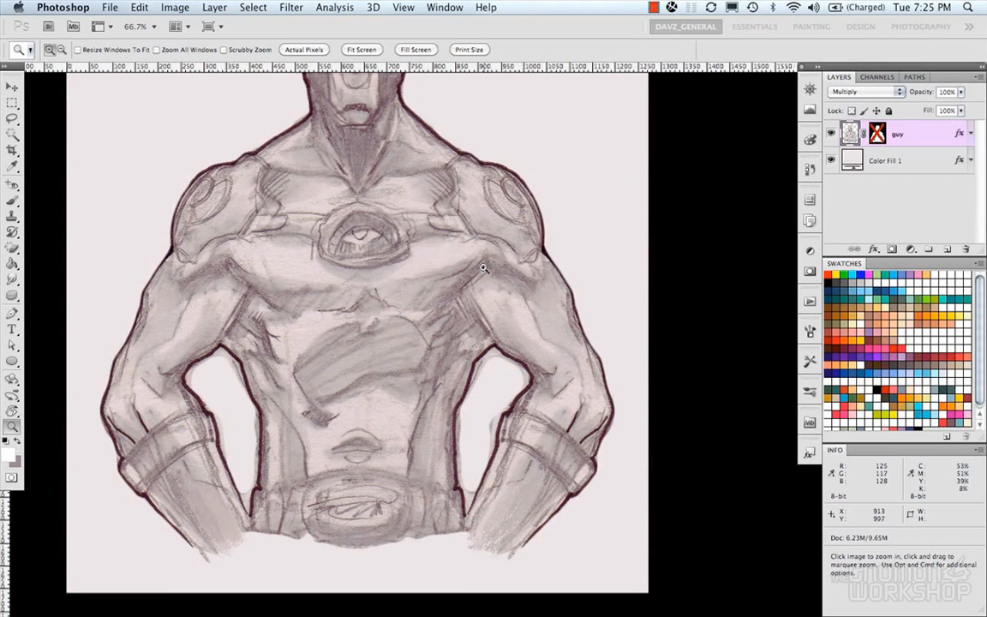
Draw a freehand lasso selection around the arm on the right side of the guy layer, from shoulder to forearm
{"action": "key", "text": "l"}
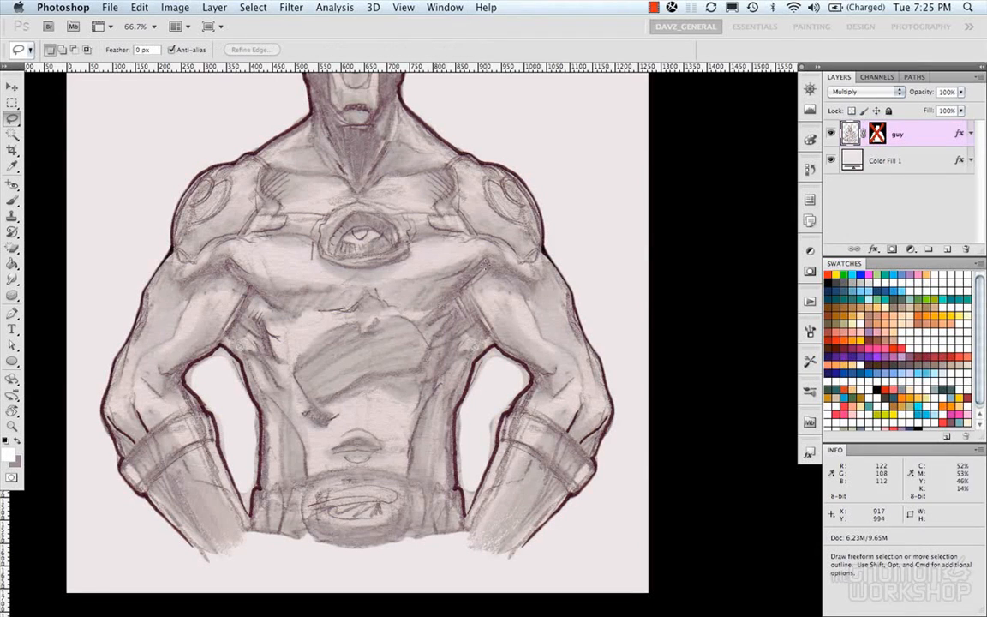
{"action": "left_click_drag", "start_coordinate": [498, 157], "coordinate": [461, 169]}
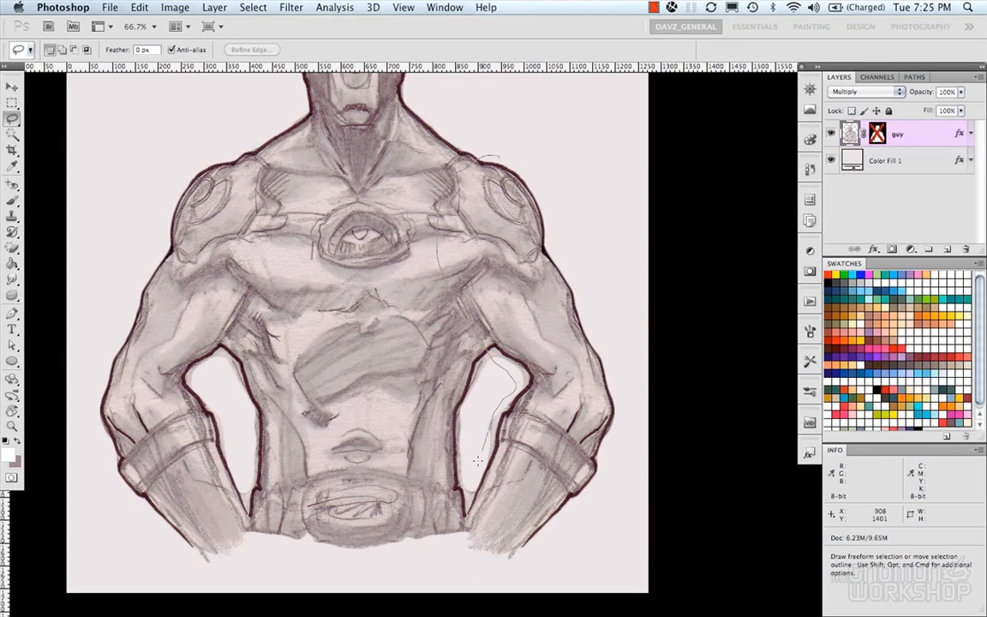
{"action": "mouse_move", "coordinate": [479, 567]}
{"action": "left_mouse_down"}
{"action": "mouse_move", "coordinate": [505, 569]}
{"action": "mouse_move", "coordinate": [542, 546]}
{"action": "left_mouse_up"}
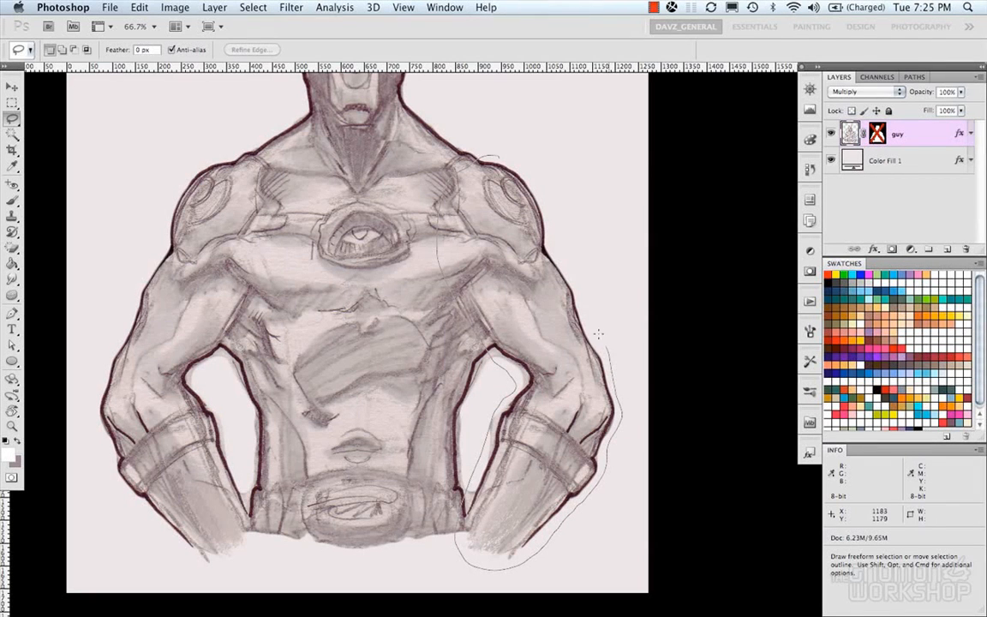
{"action": "left_click_drag", "start_coordinate": [503, 157], "coordinate": [505, 158]}
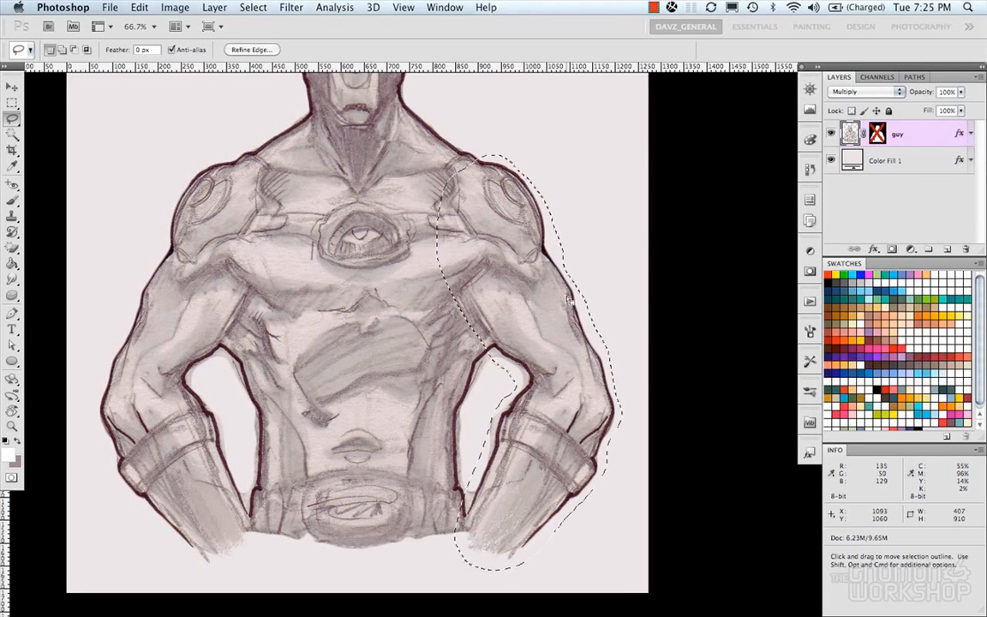
Start Puppet Warp on the selected arm and reduce the mesh expansion to -9 px
{"action": "left_click", "coordinate": [139, 8]}
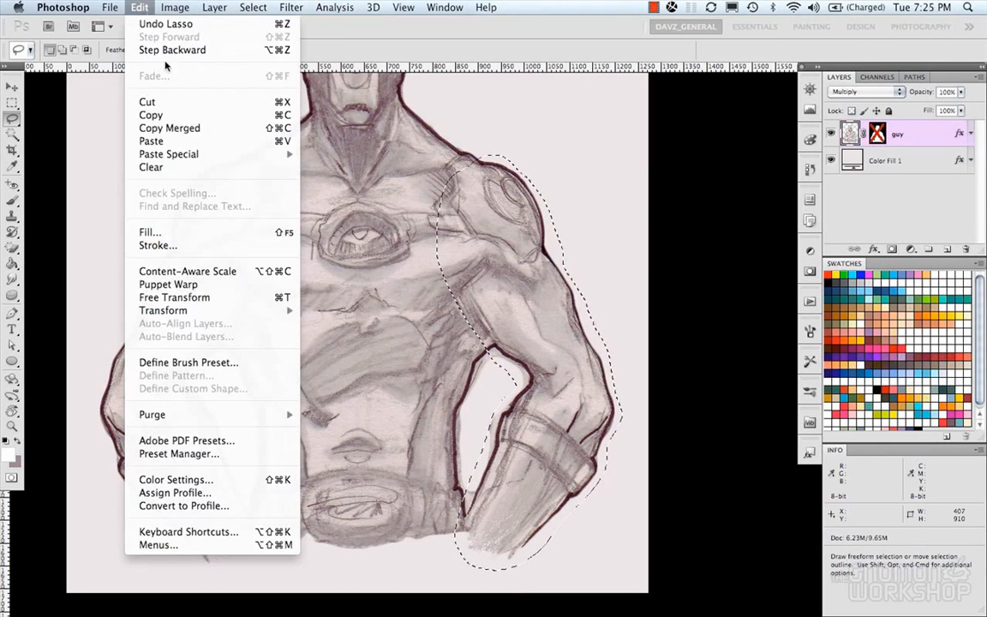
{"action": "left_click", "coordinate": [195, 289]}
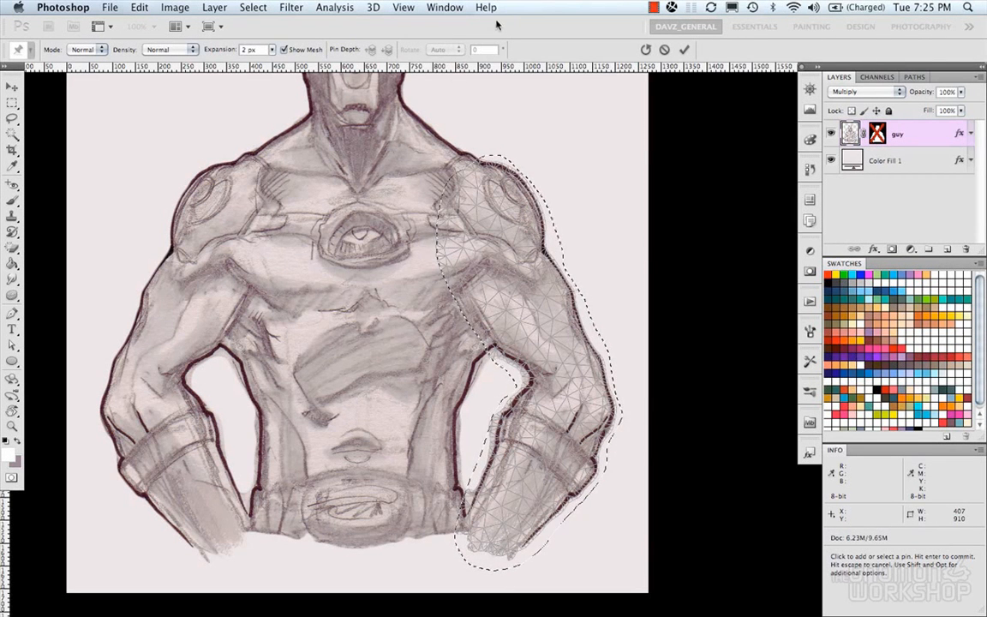
{"action": "left_click", "coordinate": [272, 49]}
{"action": "mouse_move", "coordinate": [274, 66]}
{"action": "left_mouse_down"}
{"action": "mouse_move", "coordinate": [317, 68]}
{"action": "mouse_move", "coordinate": [256, 68]}
{"action": "mouse_move", "coordinate": [267, 69]}
{"action": "left_mouse_up"}
{"action": "left_click", "coordinate": [273, 50]}
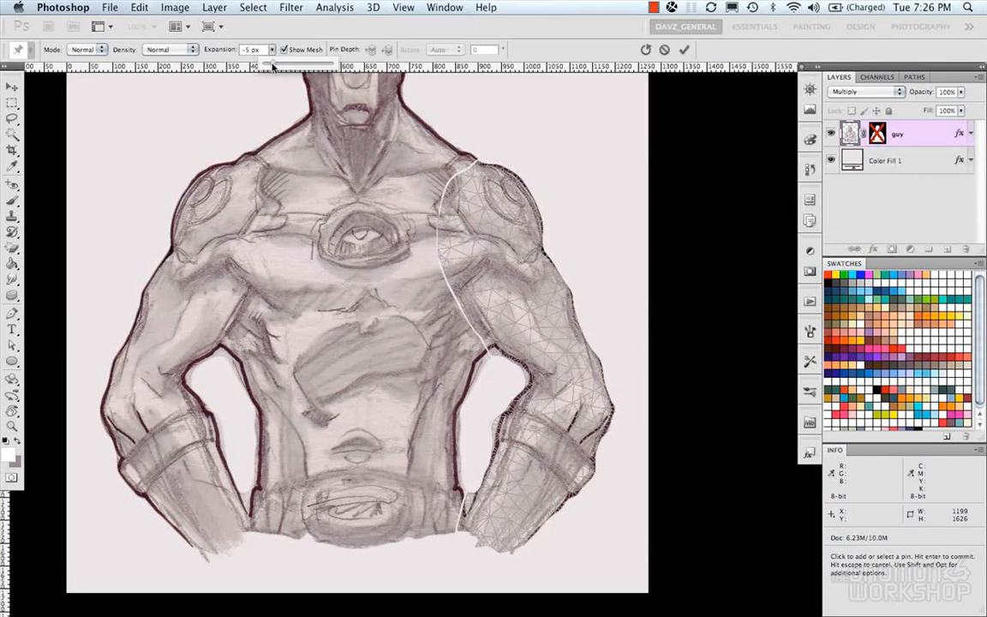
{"action": "left_click_drag", "start_coordinate": [271, 34], "coordinate": [274, 49]}
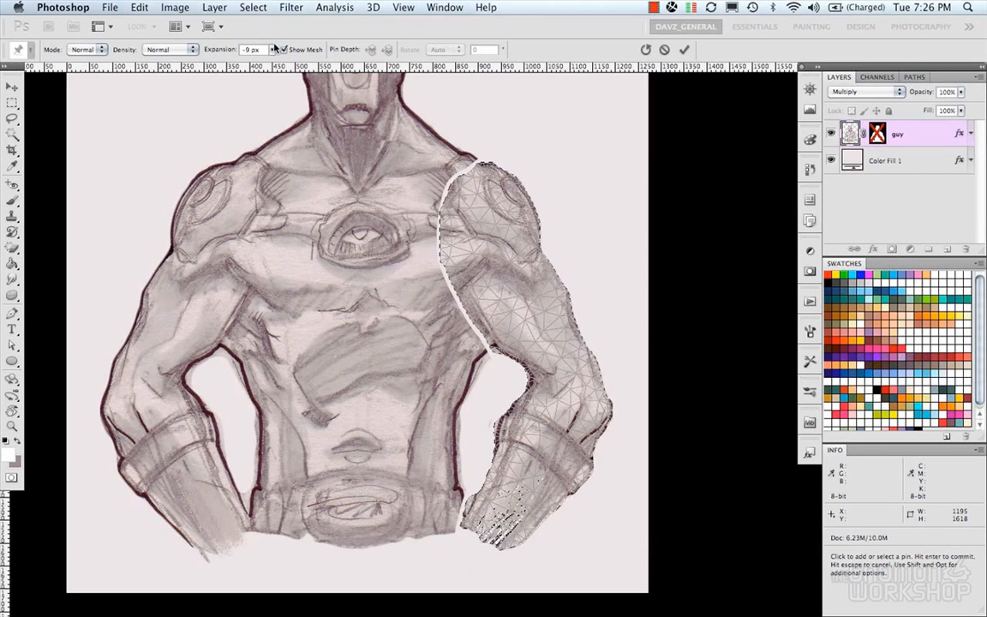
Compare the mesh at Fewer Points and More Points, restore Normal density, and set the expansion to -2 px
{"action": "left_click", "coordinate": [193, 50]}
{"action": "left_click", "coordinate": [164, 40]}
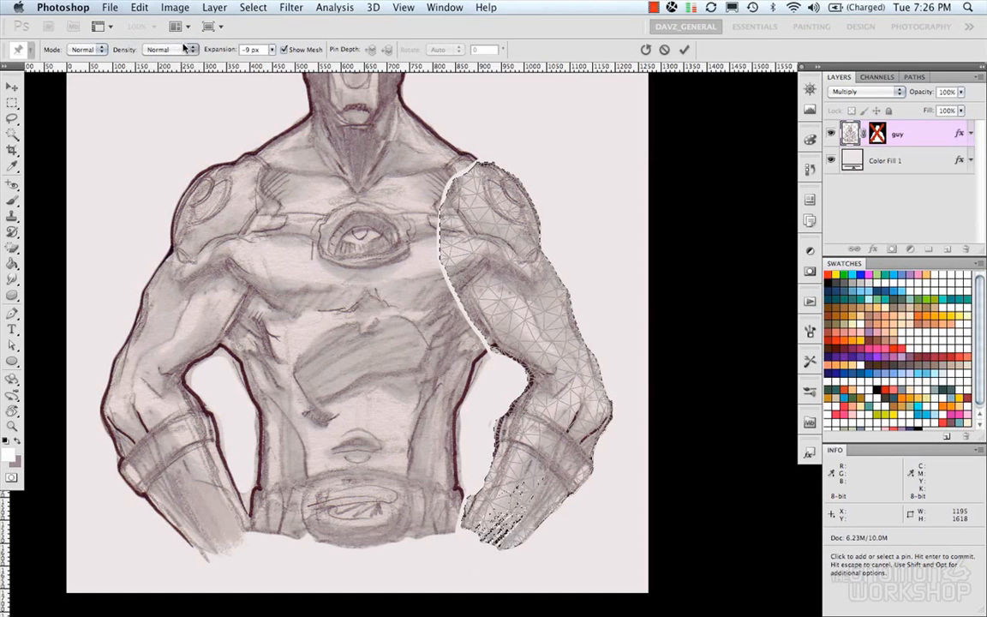
{"action": "left_click", "coordinate": [189, 50]}
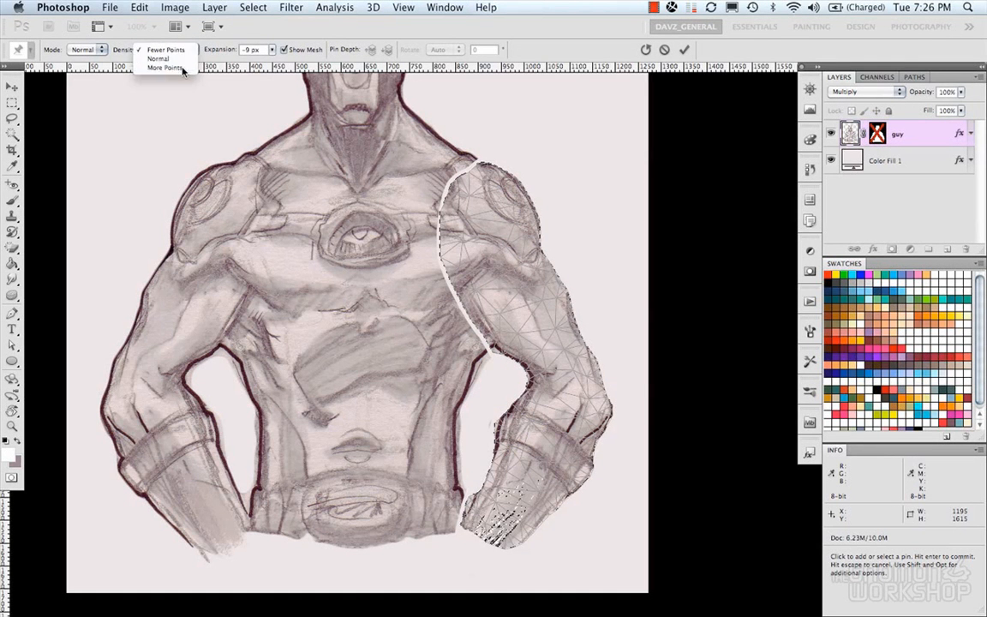
{"action": "left_click", "coordinate": [167, 67]}
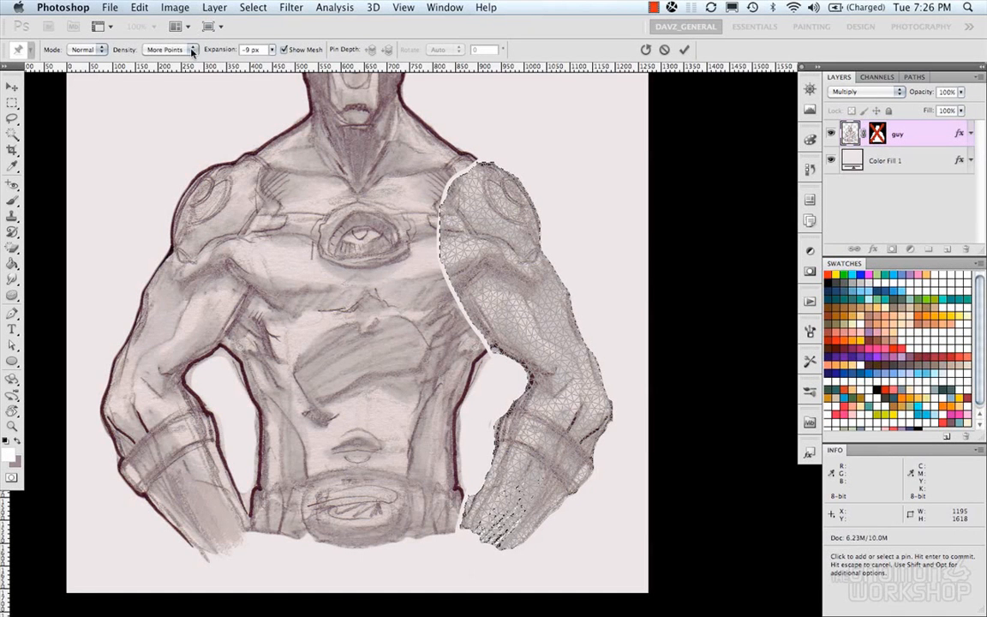
{"action": "left_click", "coordinate": [192, 52]}
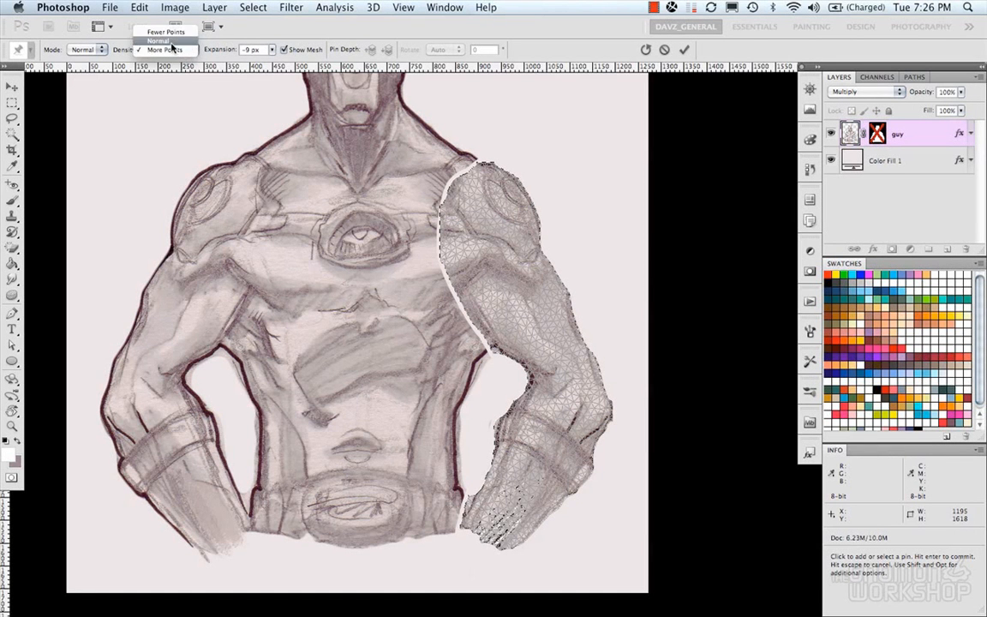
{"action": "left_click", "coordinate": [170, 42]}
{"action": "type", "text": "-2"}
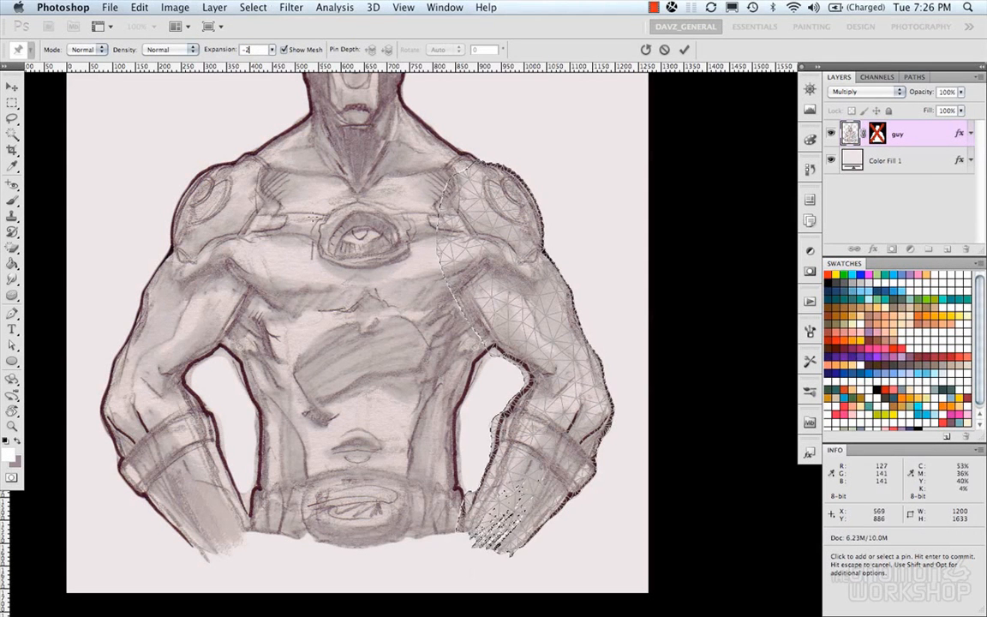
Try the Rigid and Distort warp modes on the arm mesh and return the mode to Normal
{"action": "left_click", "coordinate": [102, 50]}
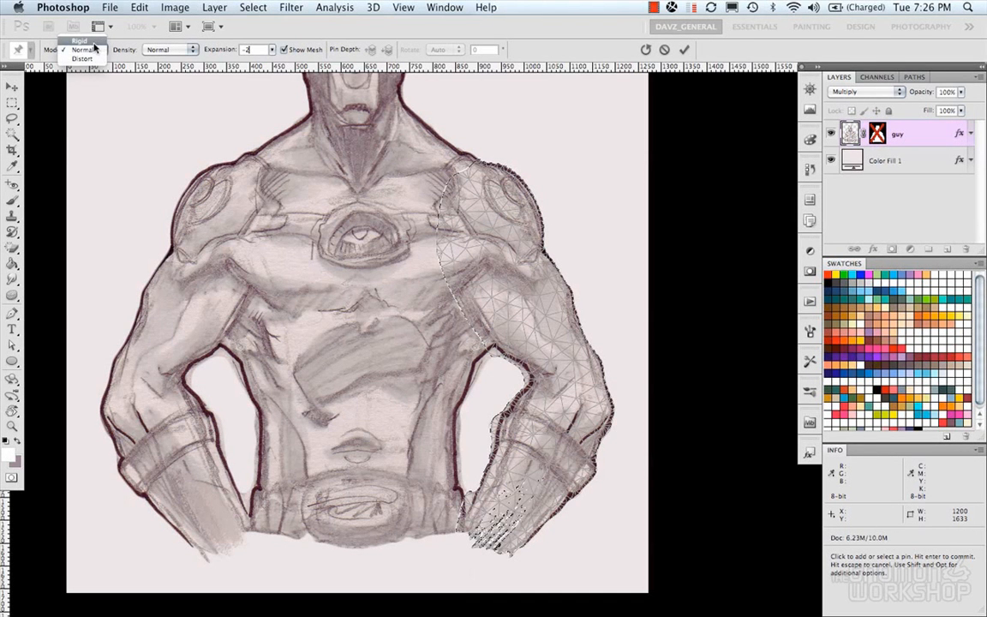
{"action": "left_click", "coordinate": [94, 40]}
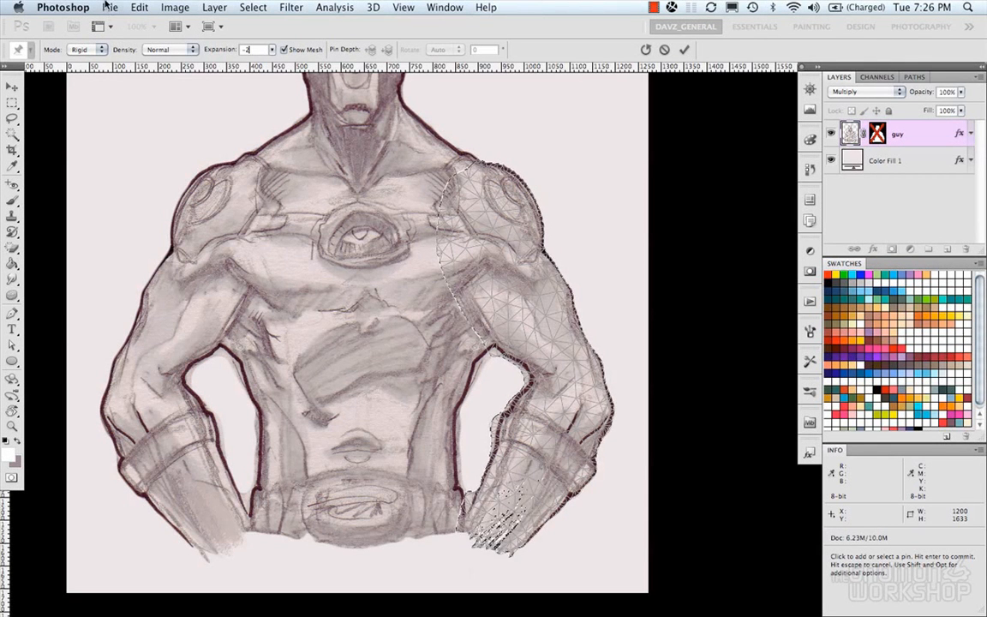
{"action": "left_click", "coordinate": [102, 49]}
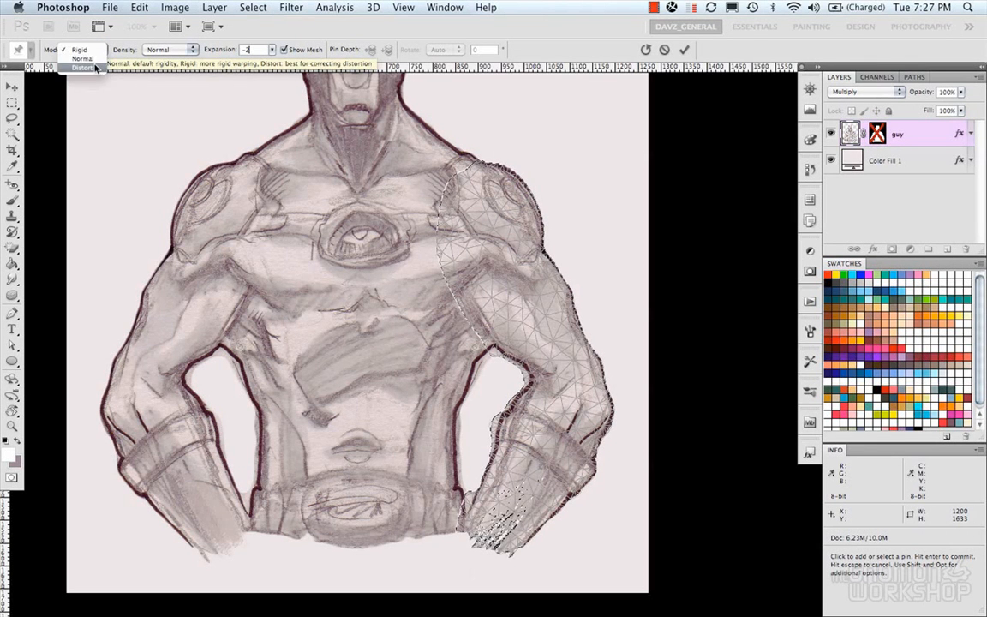
{"action": "left_click", "coordinate": [95, 68]}
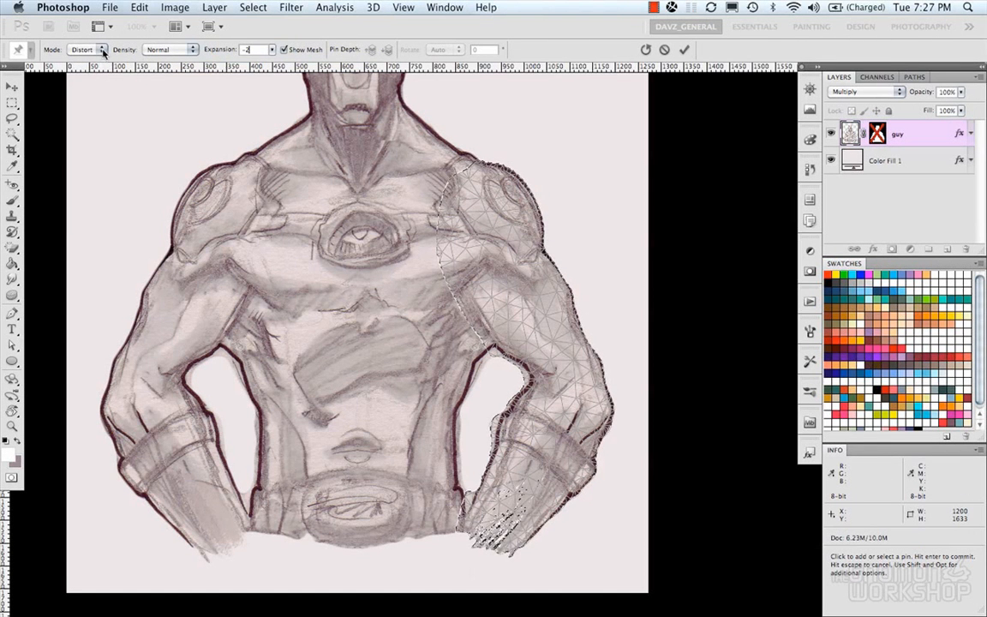
{"action": "left_click", "coordinate": [101, 50]}
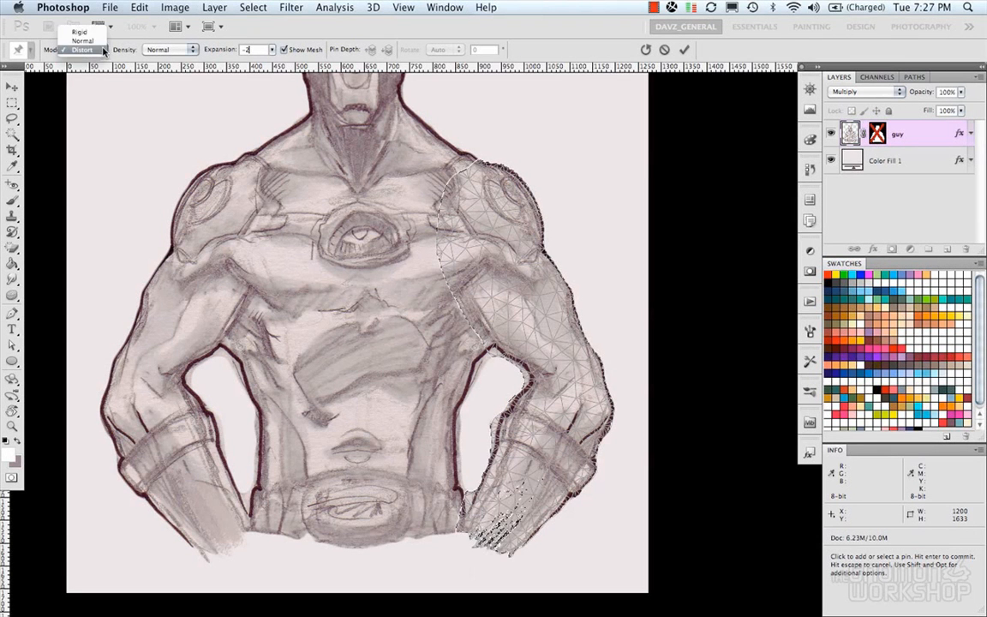
{"action": "left_click", "coordinate": [86, 39]}
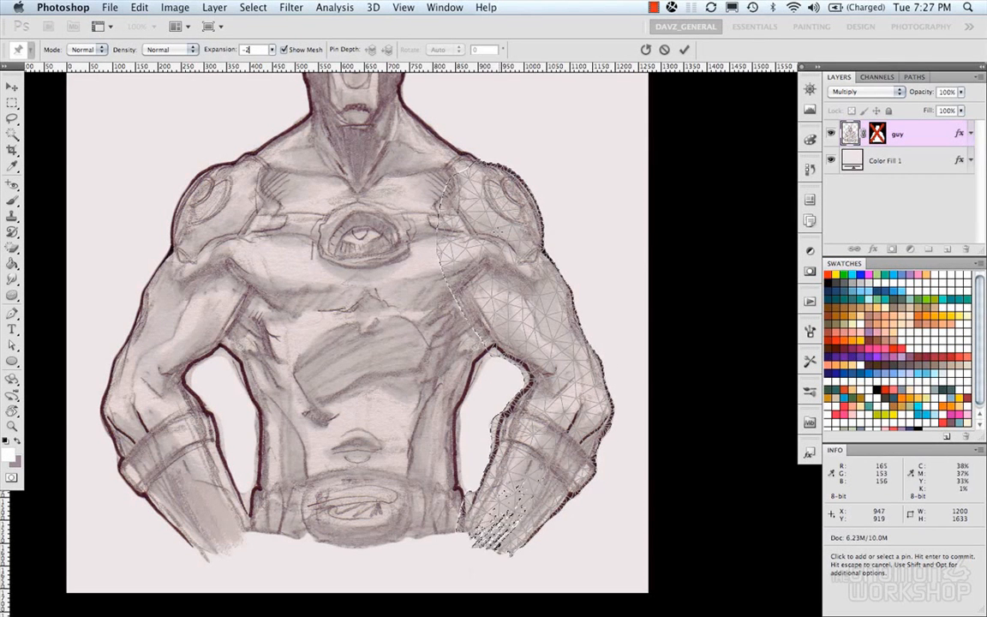
Pin the arm mesh at the shoulder, elbow and wrist, and try rotating it about the shoulder pin
{"action": "left_click", "coordinate": [491, 227]}
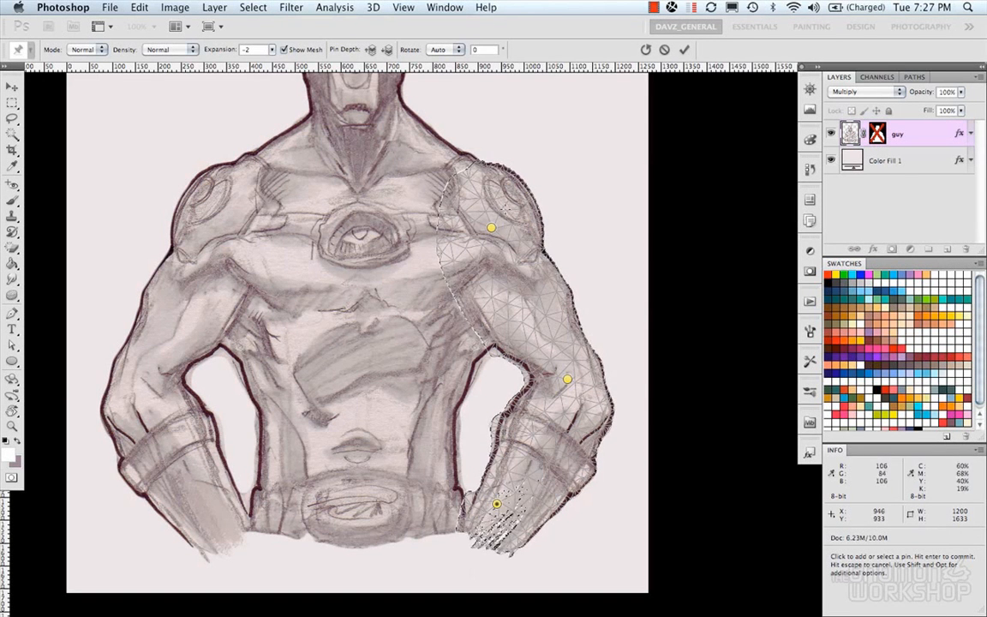
{"action": "left_click", "coordinate": [491, 228]}
{"action": "key", "text": "alt"}
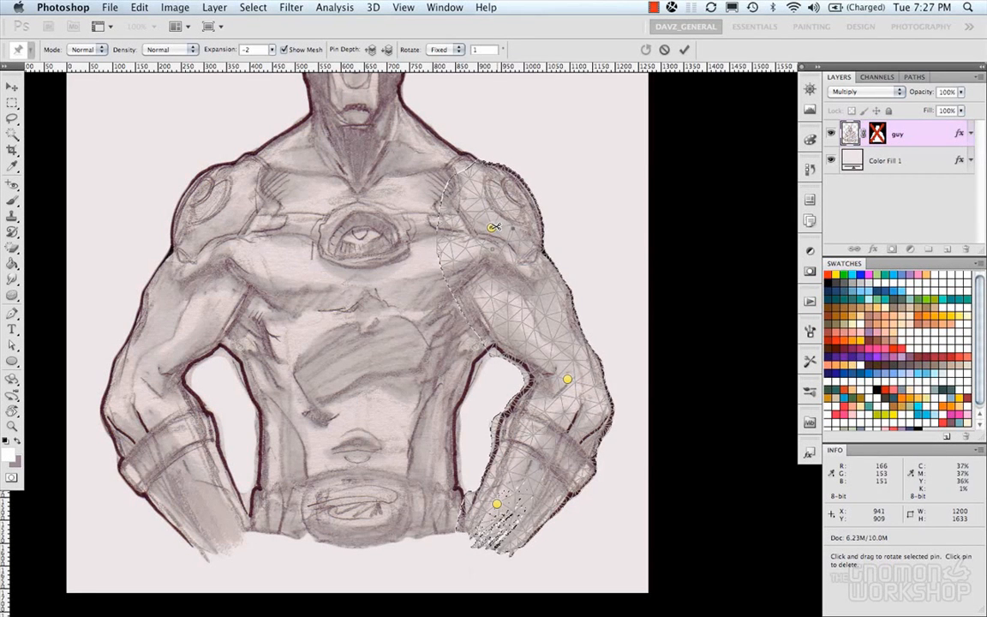
{"action": "left_click", "coordinate": [493, 227], "text": "alt"}
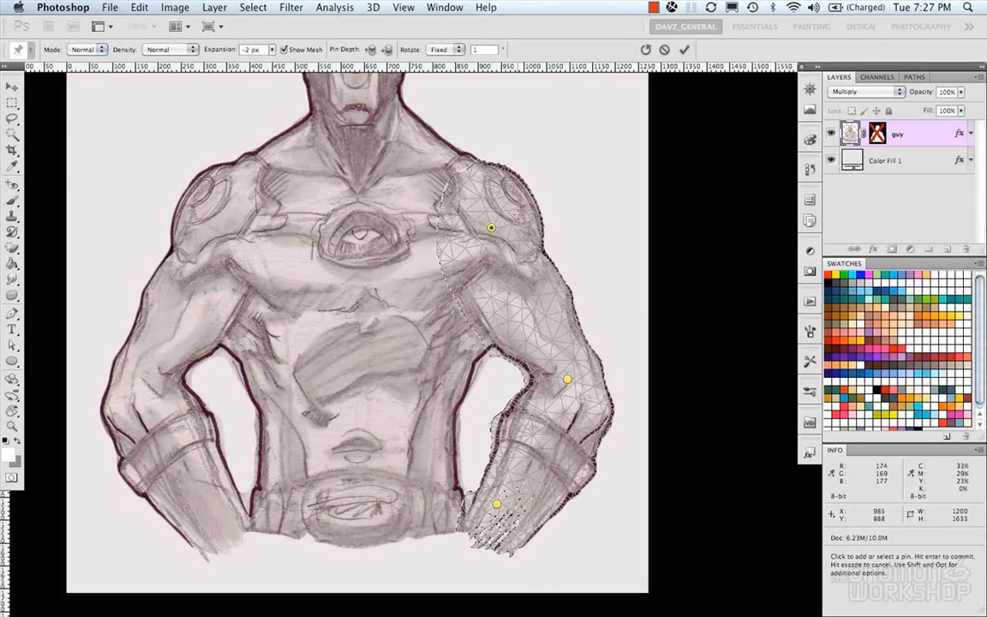
{"action": "key", "text": "alt"}
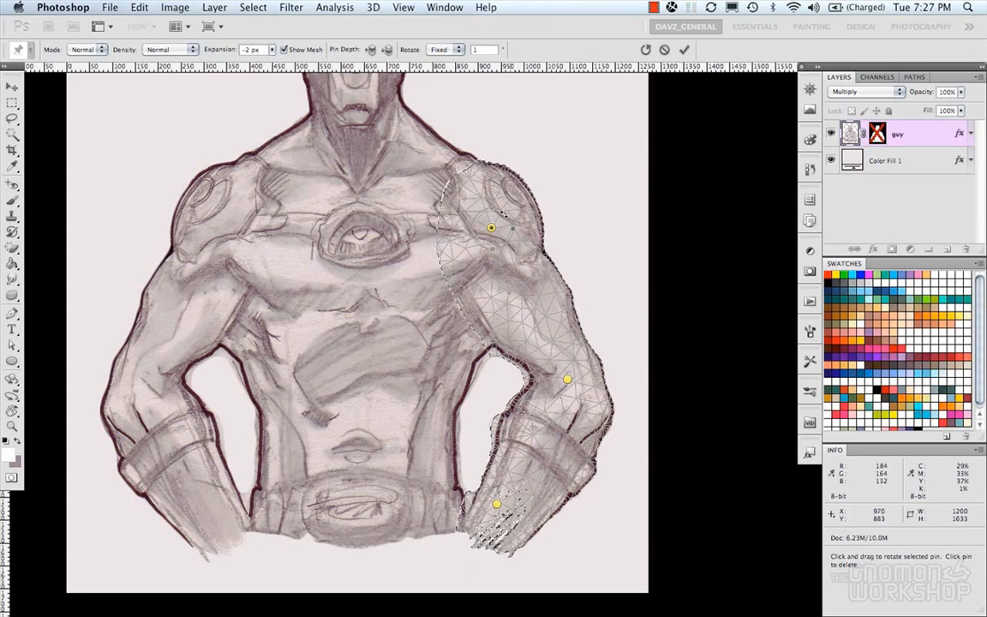
{"action": "mouse_move", "coordinate": [521, 216]}
{"action": "left_mouse_down"}
{"action": "mouse_move", "coordinate": [525, 225]}
{"action": "mouse_move", "coordinate": [518, 199]}
{"action": "mouse_move", "coordinate": [511, 212]}
{"action": "mouse_move", "coordinate": [494, 203]}
{"action": "mouse_move", "coordinate": [515, 215]}
{"action": "left_mouse_up"}
{"action": "key", "text": "super+z"}
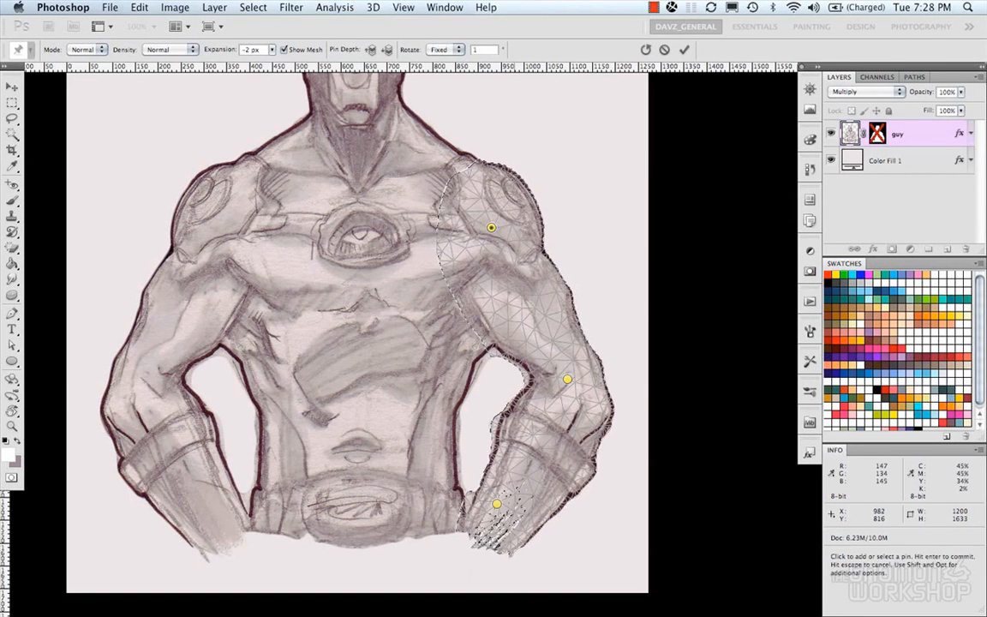
{"action": "left_click_drag", "start_coordinate": [484, 49], "coordinate": [469, 50]}
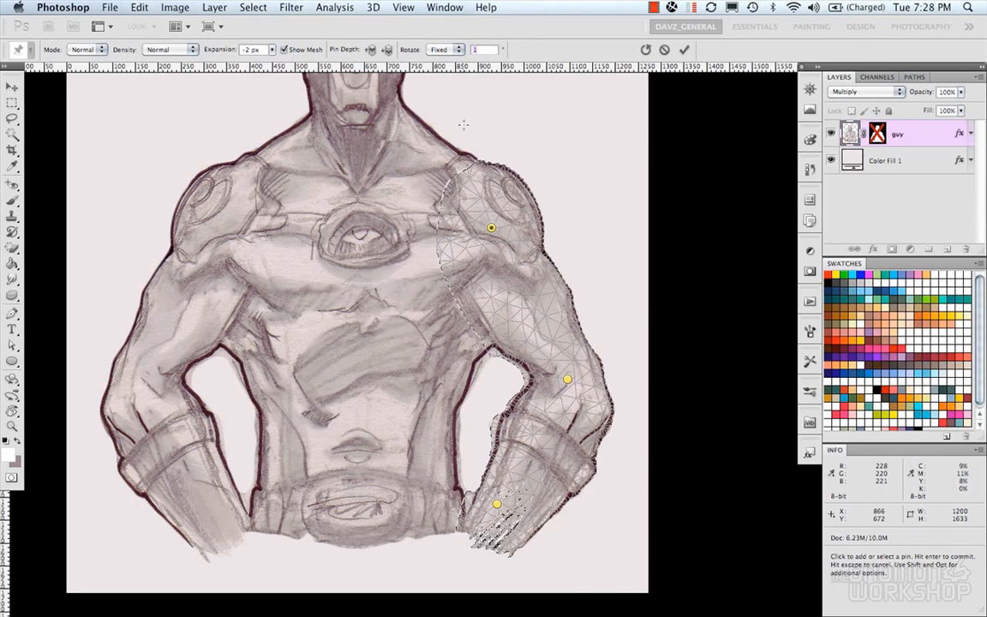
Try rotating the mesh 8 degrees about the elbow pin and undo the rotation
{"action": "left_click", "coordinate": [567, 379]}
{"action": "key", "text": "alt"}
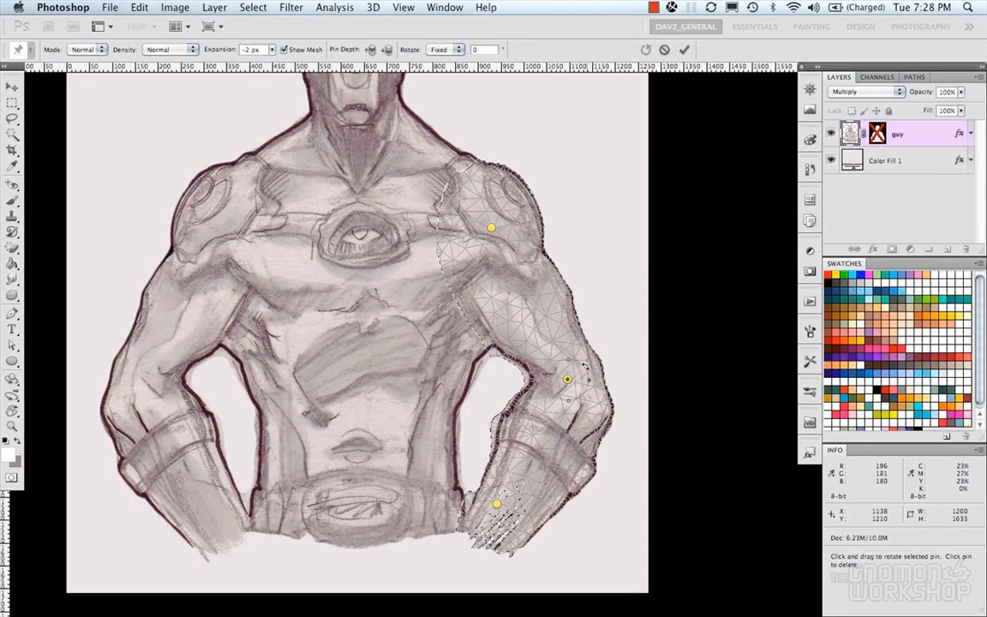
{"action": "left_click_drag", "start_coordinate": [586, 361], "coordinate": [558, 418]}
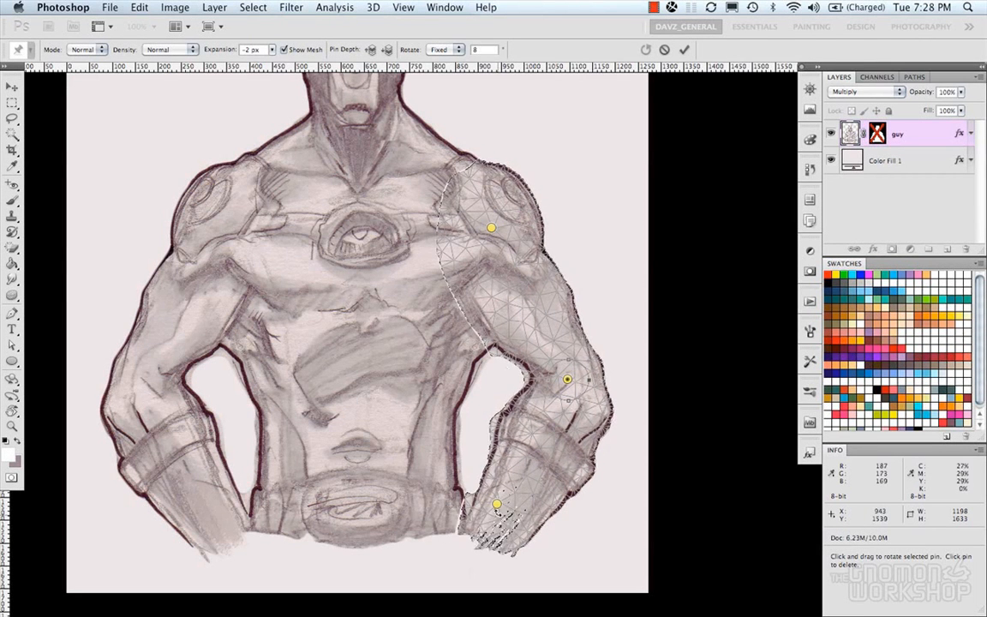
{"action": "key", "text": "super+z"}
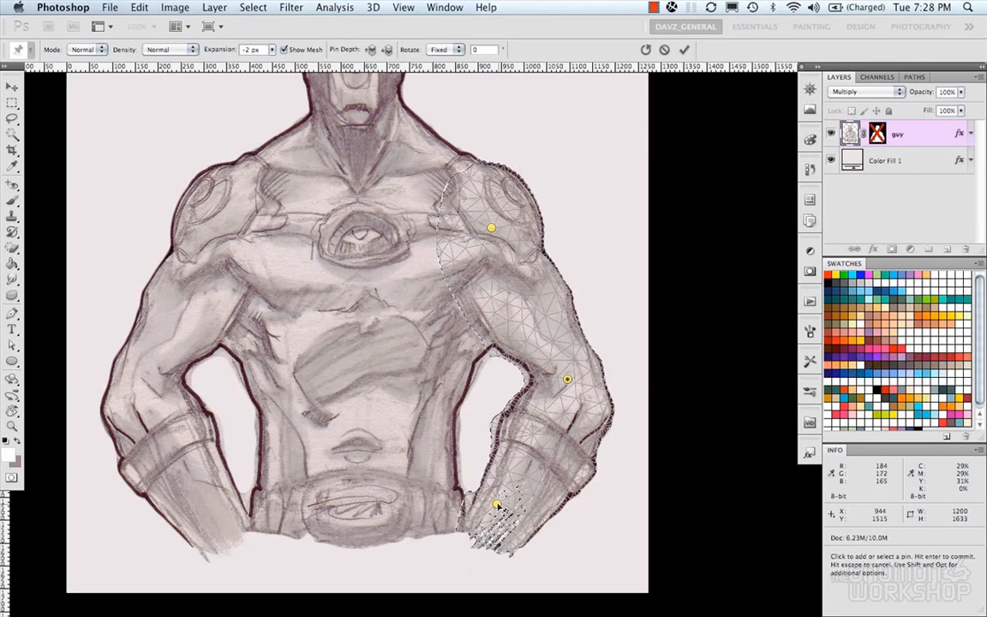
Delete the wrist pin, try rotating the forearm freely about the elbow pin, and undo the rotation
{"action": "left_click", "coordinate": [496, 505]}
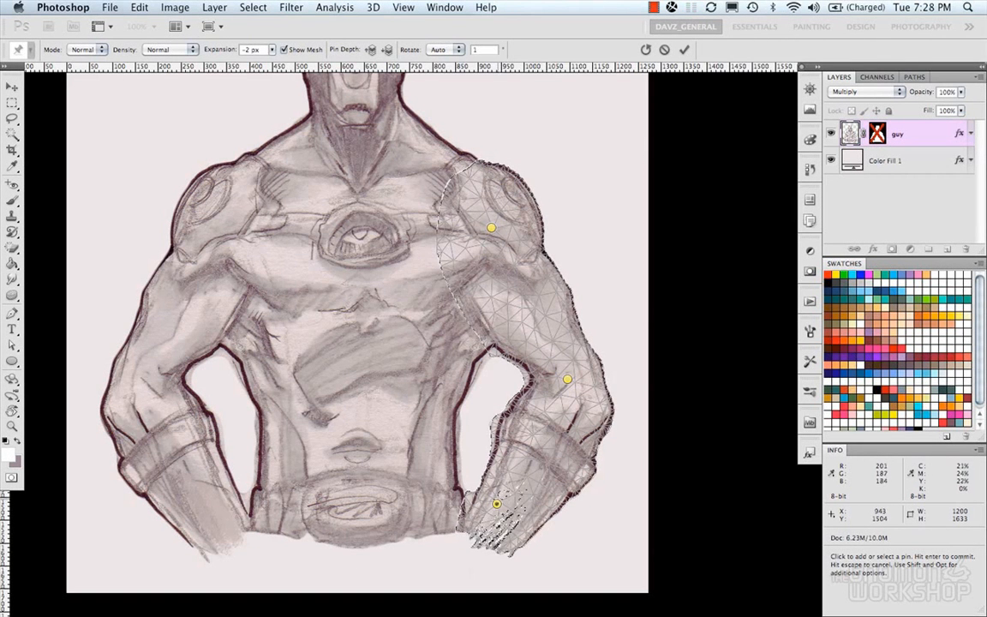
{"action": "left_click", "coordinate": [498, 504], "text": "alt"}
{"action": "left_click", "coordinate": [567, 379]}
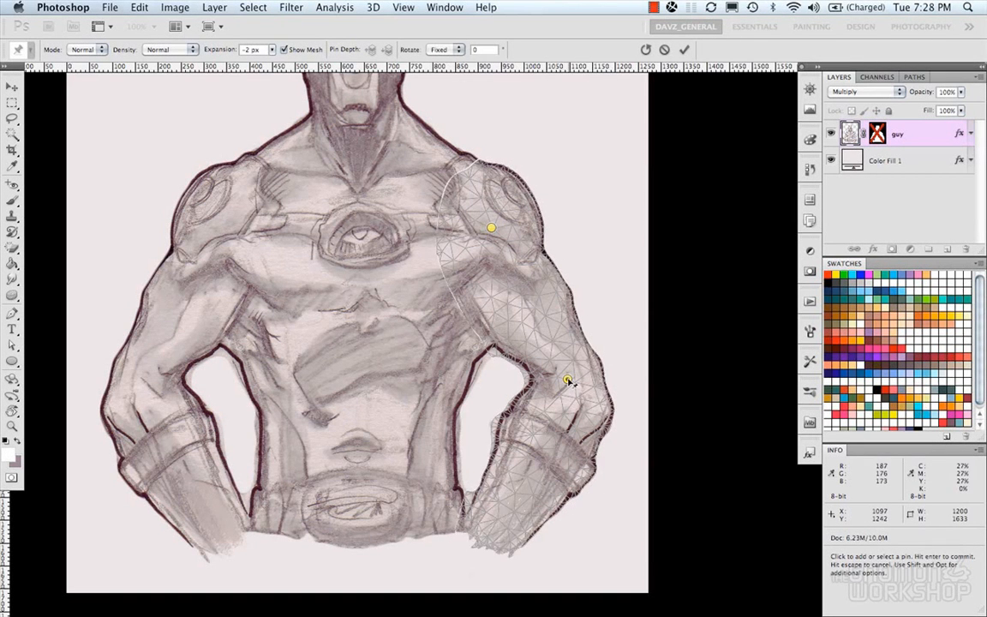
{"action": "left_click_drag", "start_coordinate": [585, 358], "coordinate": [570, 334]}
{"action": "key", "text": "super+z"}
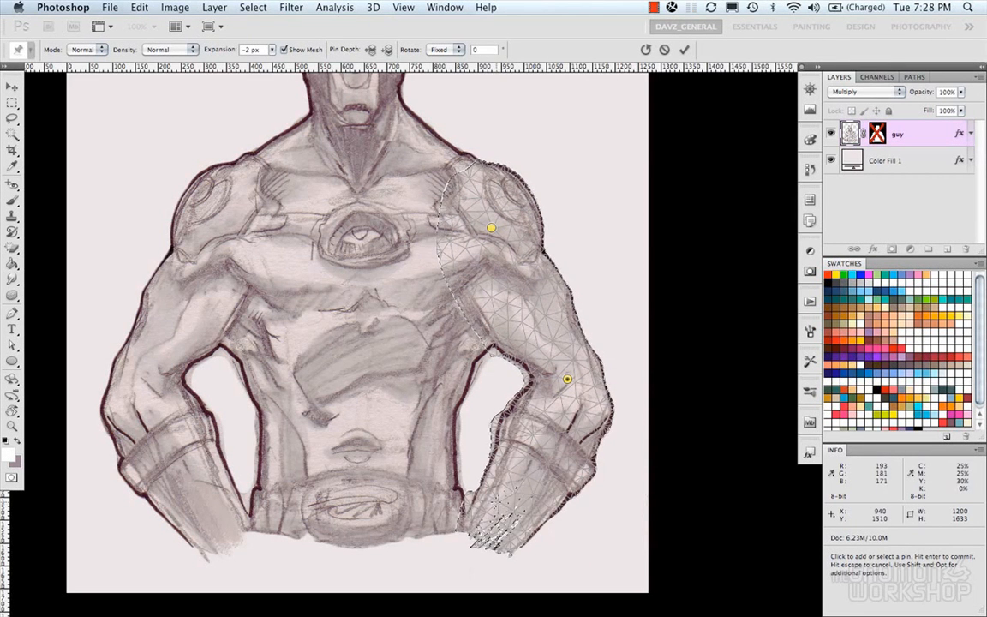
Pin the wrist again and pull it inward toward the waist, adjust the elbow pin, and check the arm with the mesh hidden
{"action": "left_click", "coordinate": [496, 501]}
{"action": "left_click_drag", "start_coordinate": [497, 501], "coordinate": [476, 506]}
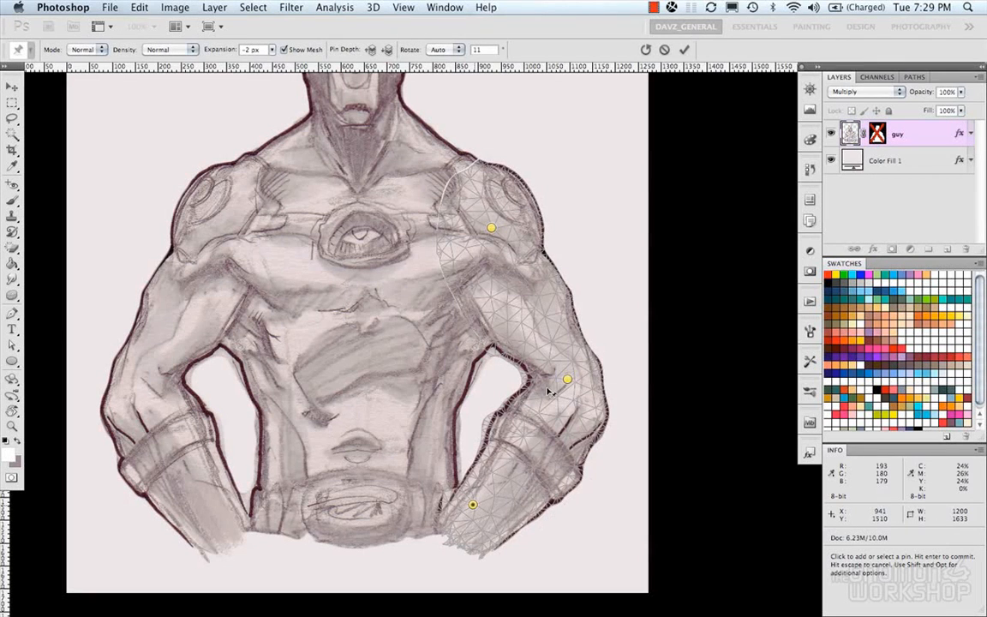
{"action": "left_click_drag", "start_coordinate": [568, 379], "coordinate": [565, 381]}
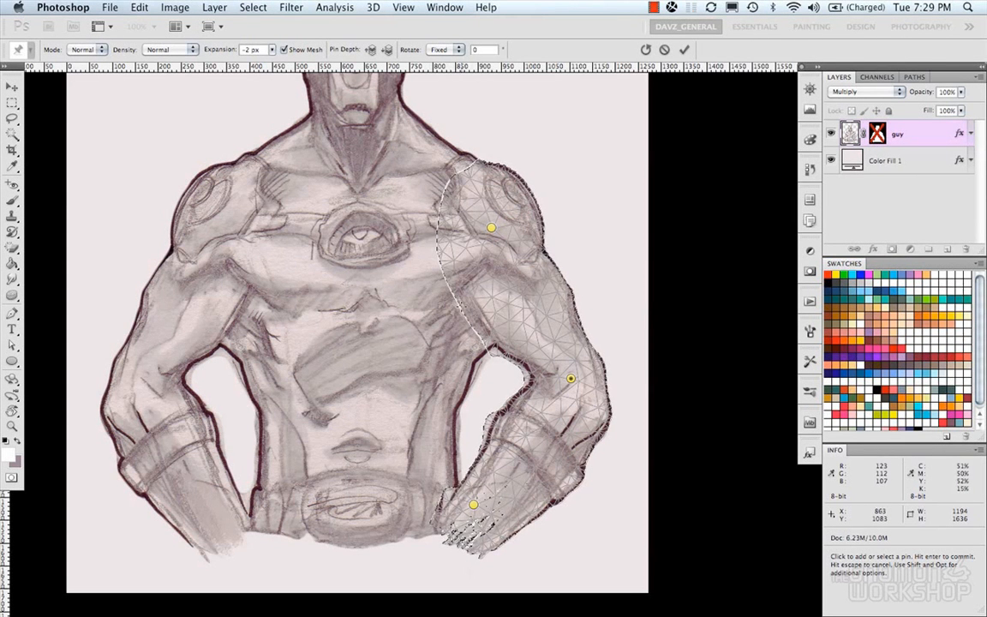
{"action": "key", "text": "super+h"}
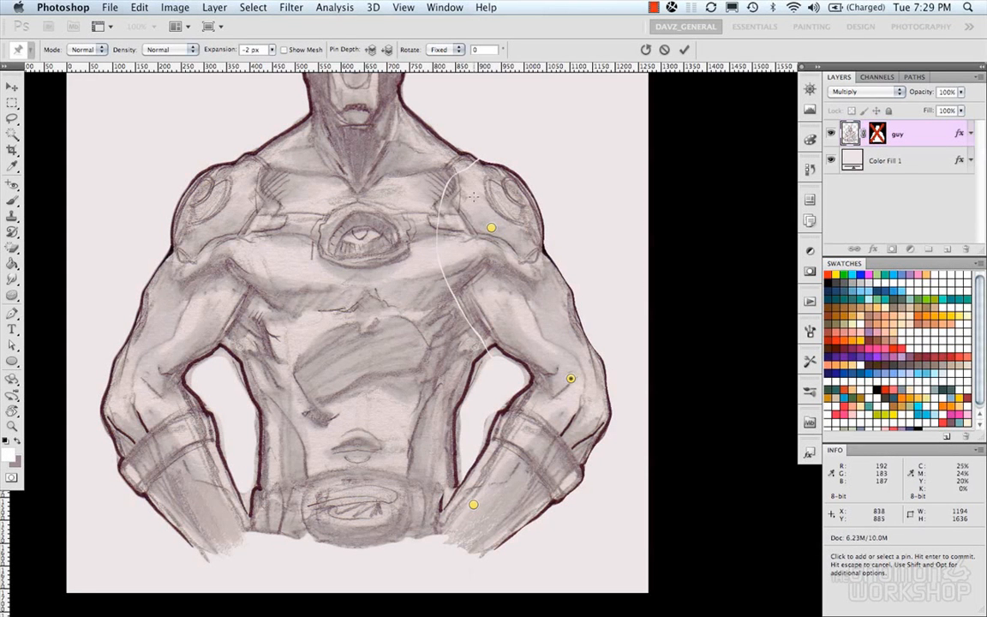
{"action": "key", "text": "super+h"}
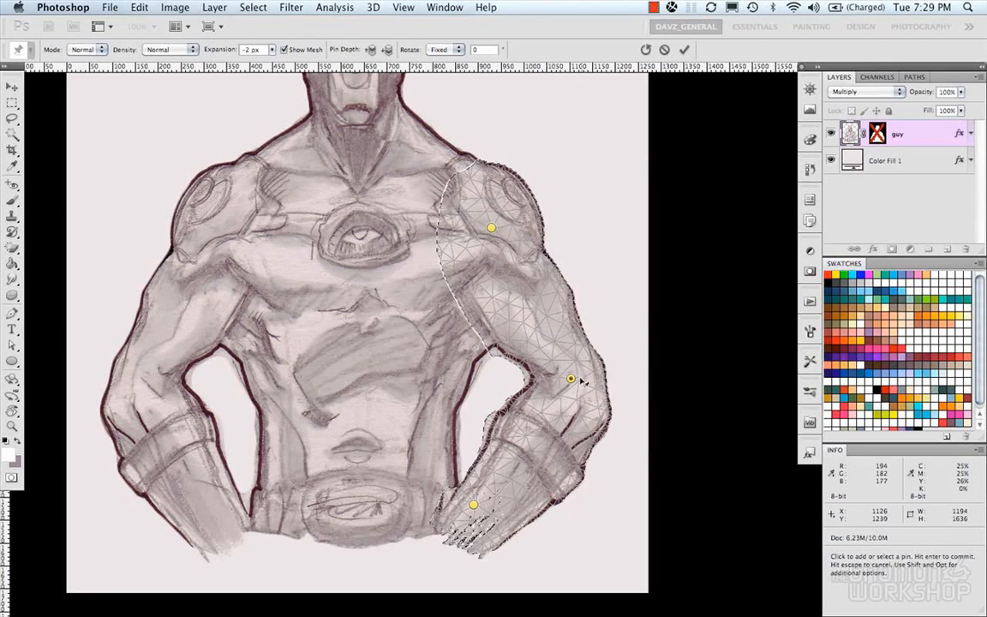
Try rotating the mesh about the elbow pin with the wrist pinned, and delete the wrist pin
{"action": "left_click", "coordinate": [572, 379]}
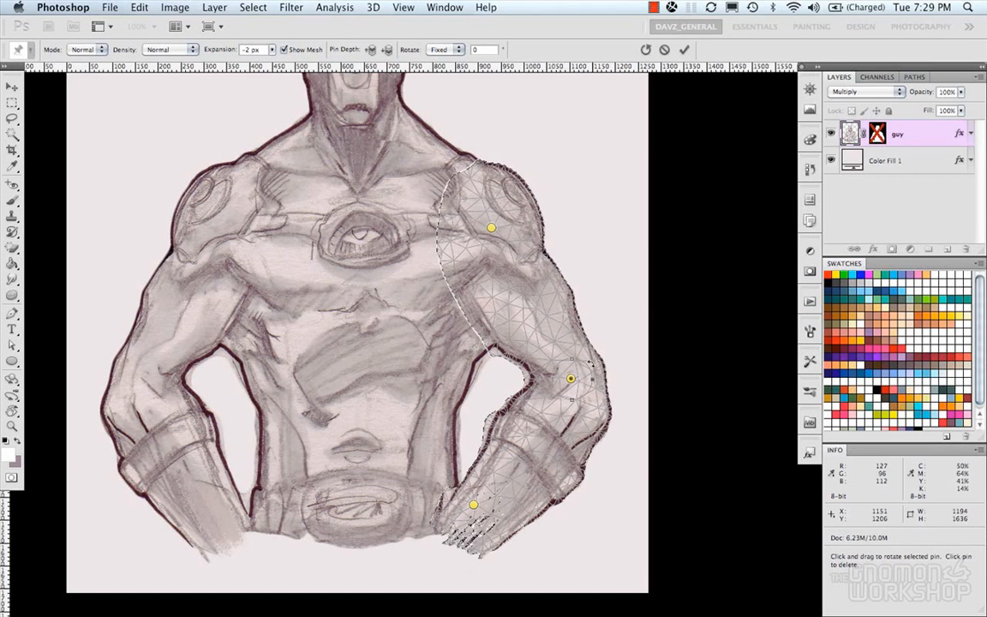
{"action": "mouse_move", "coordinate": [589, 363]}
{"action": "left_mouse_down"}
{"action": "mouse_move", "coordinate": [601, 376]}
{"action": "mouse_move", "coordinate": [598, 366]}
{"action": "left_mouse_up"}
{"action": "left_click", "coordinate": [474, 505]}
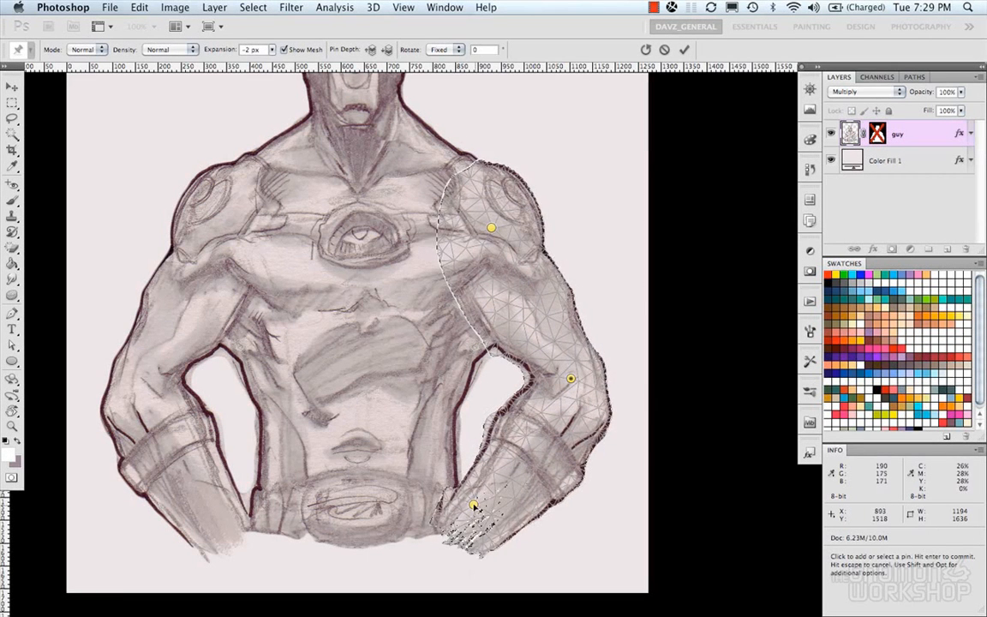
{"action": "left_click", "coordinate": [474, 504], "text": "alt"}
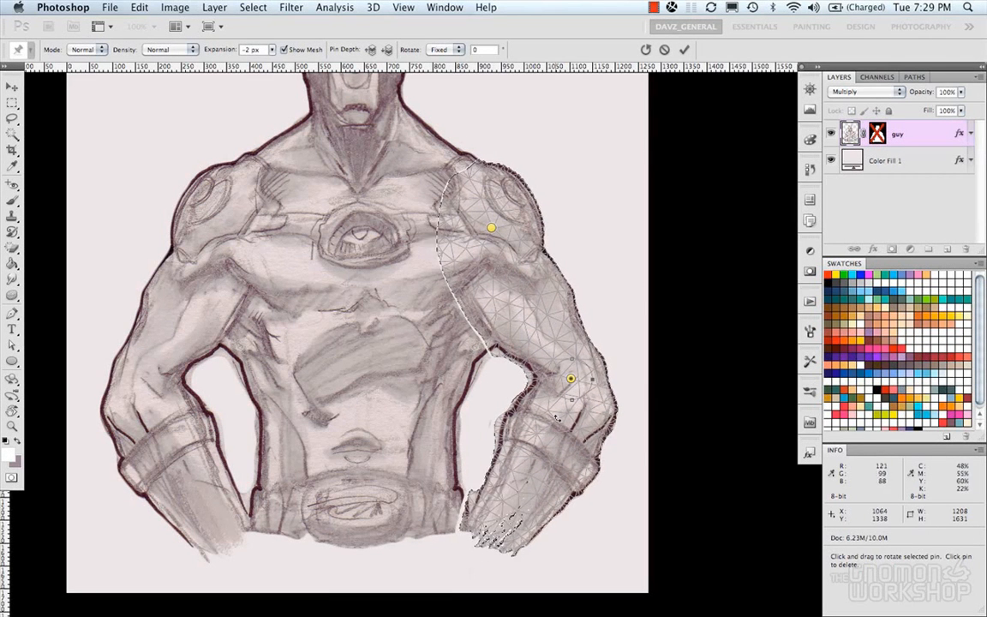
Rotate the forearm 7 degrees about the elbow pin, shift that pin slightly inward and down, and discard the Puppet Warp
{"action": "left_click_drag", "start_coordinate": [593, 367], "coordinate": [598, 377]}
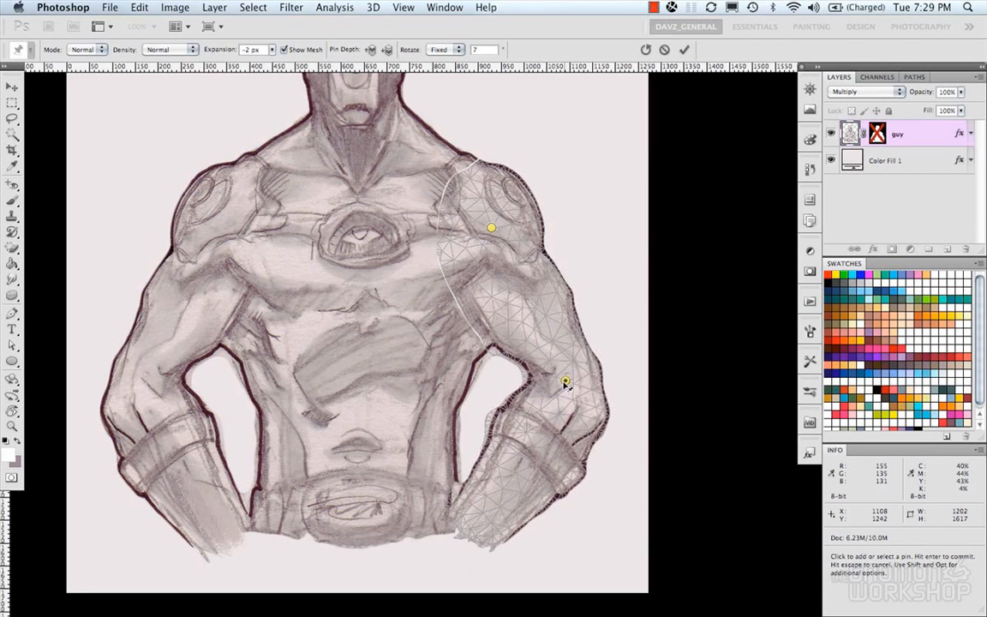
{"action": "left_click_drag", "start_coordinate": [563, 385], "coordinate": [562, 386]}
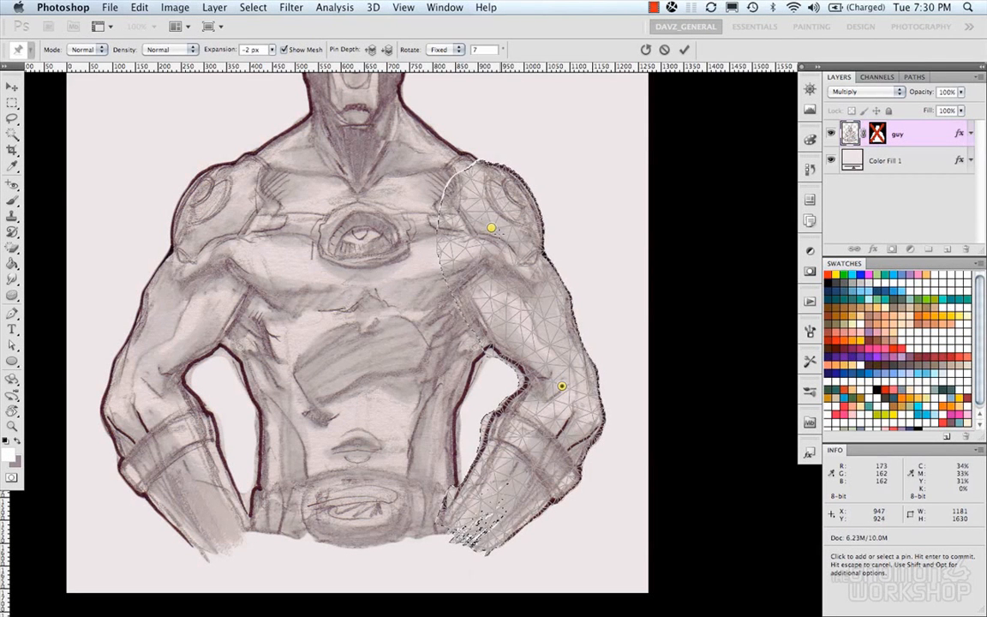
{"action": "key", "text": "Return"}
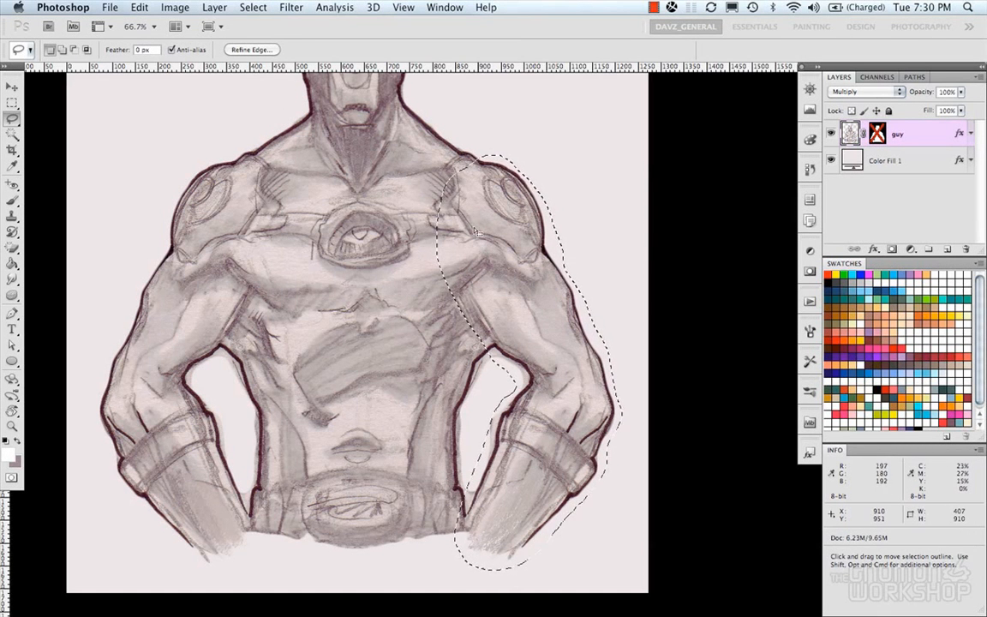
{"action": "left_click", "coordinate": [140, 7]}
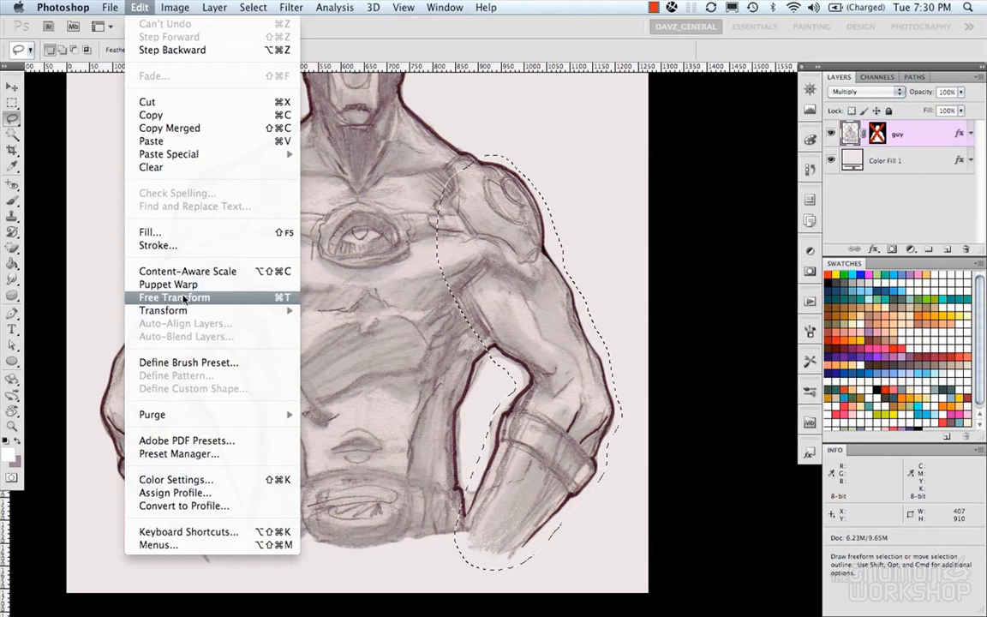
{"action": "mouse_move", "coordinate": [185, 312]}
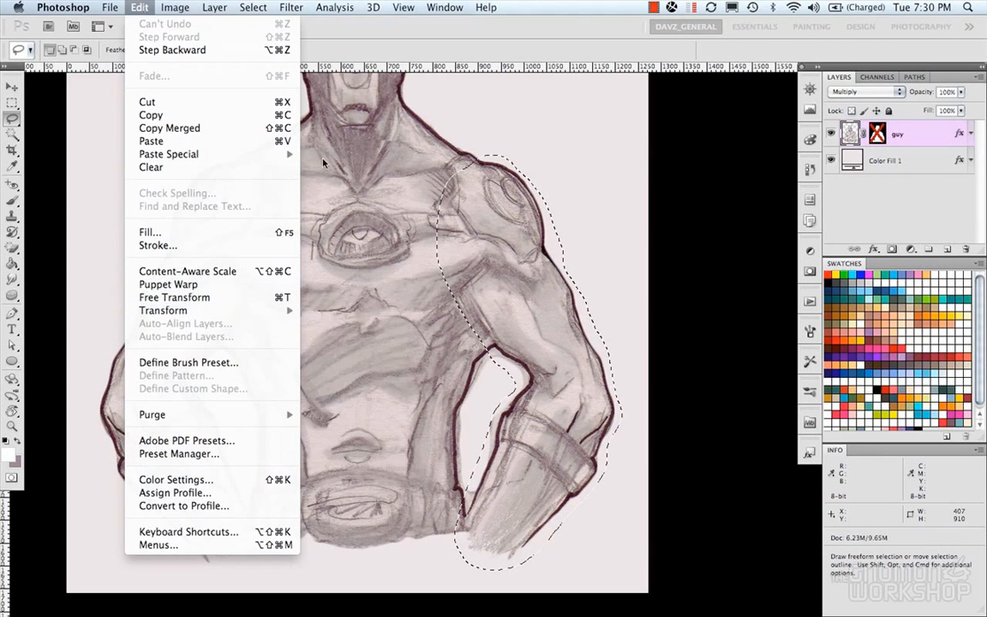
{"action": "left_click", "coordinate": [443, 53]}
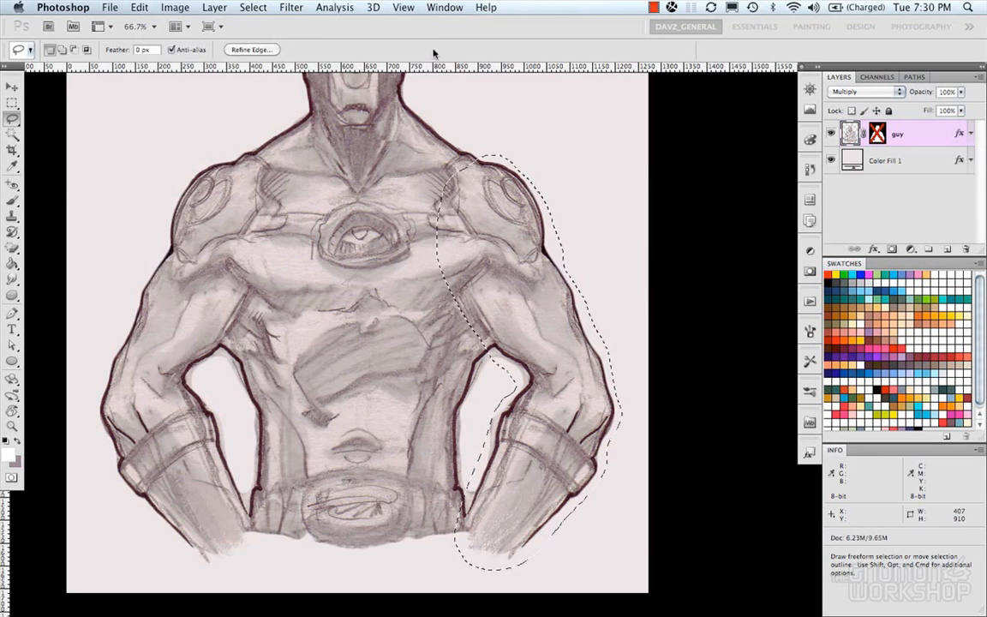
{"action": "right_click", "coordinate": [517, 287]}
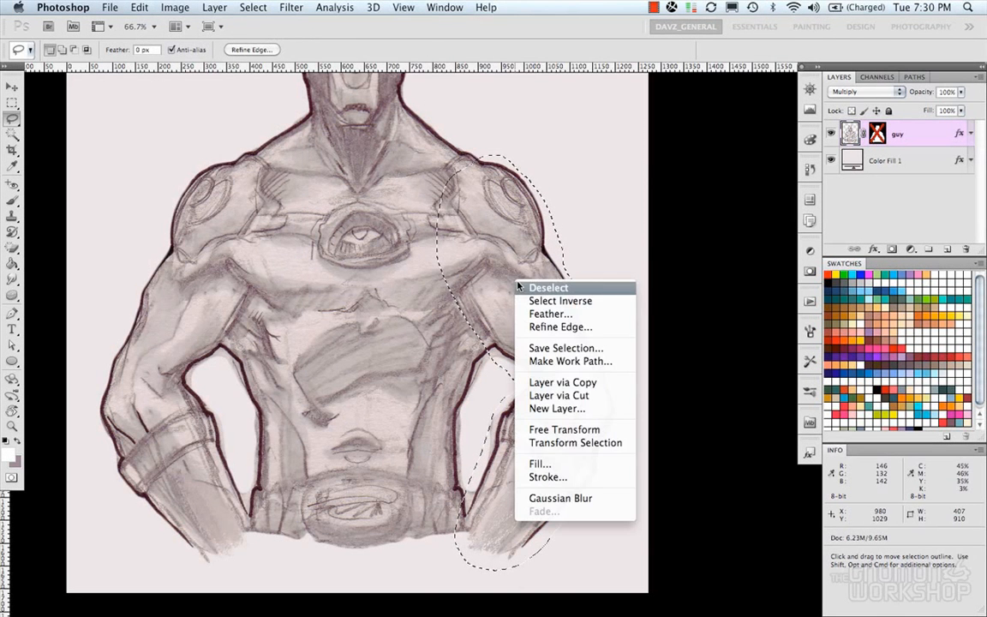
{"action": "left_click", "coordinate": [547, 443]}
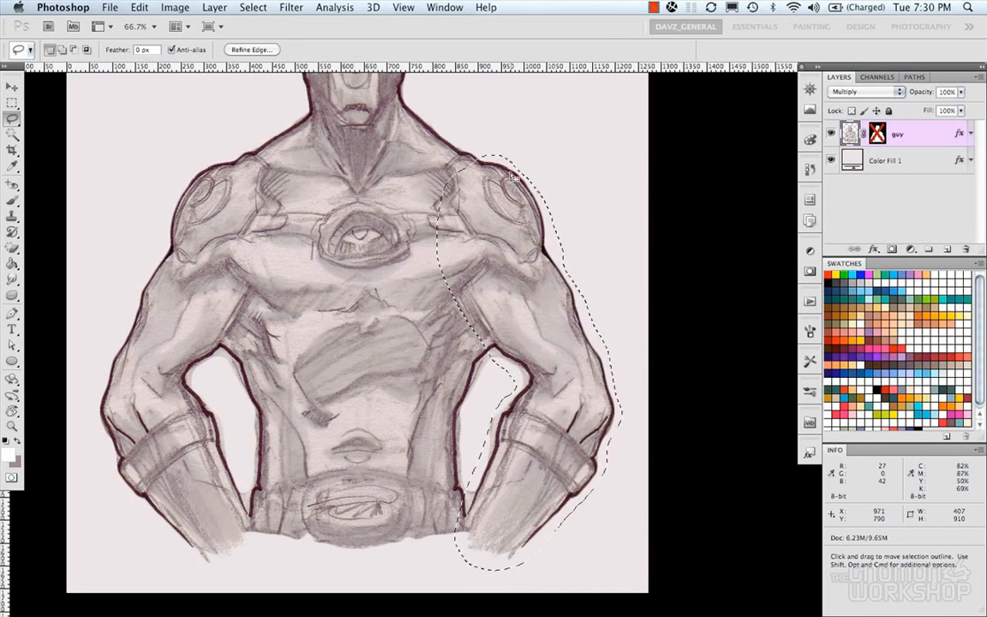
{"action": "right_click", "coordinate": [514, 271]}
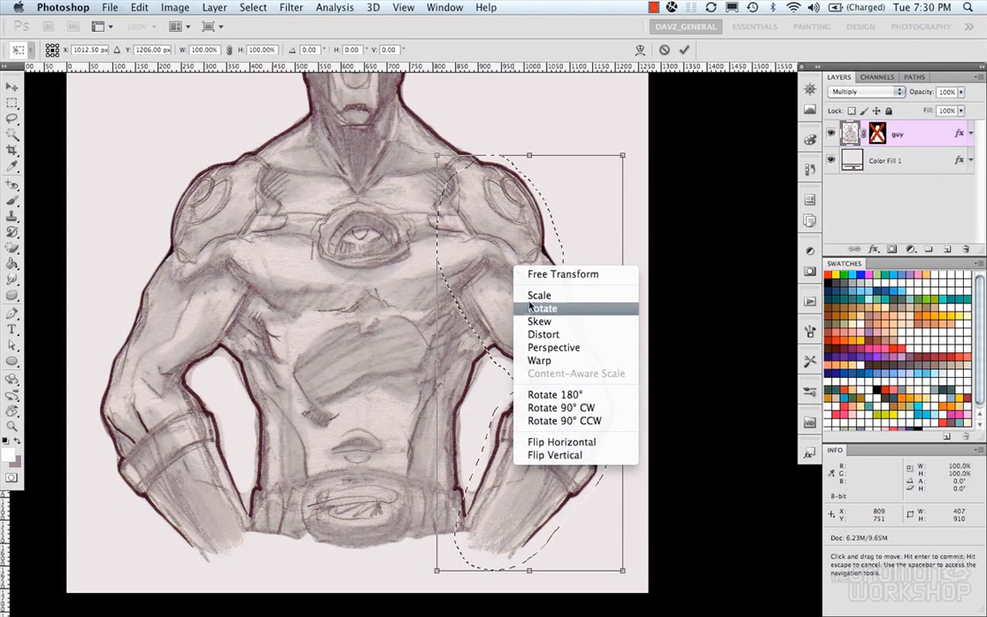
{"action": "left_click", "coordinate": [529, 307]}
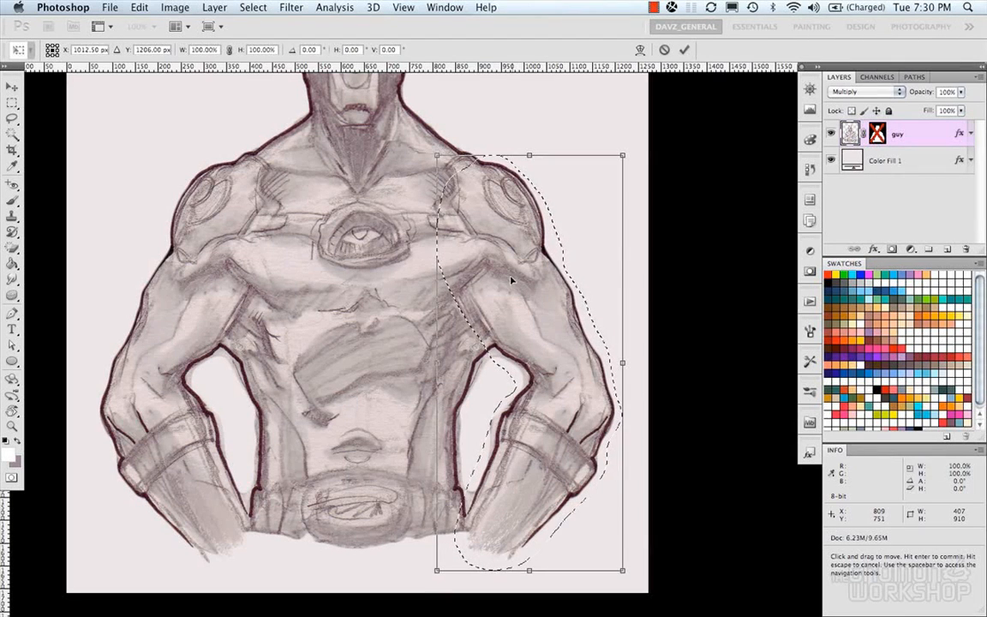
{"action": "key", "text": "Return"}
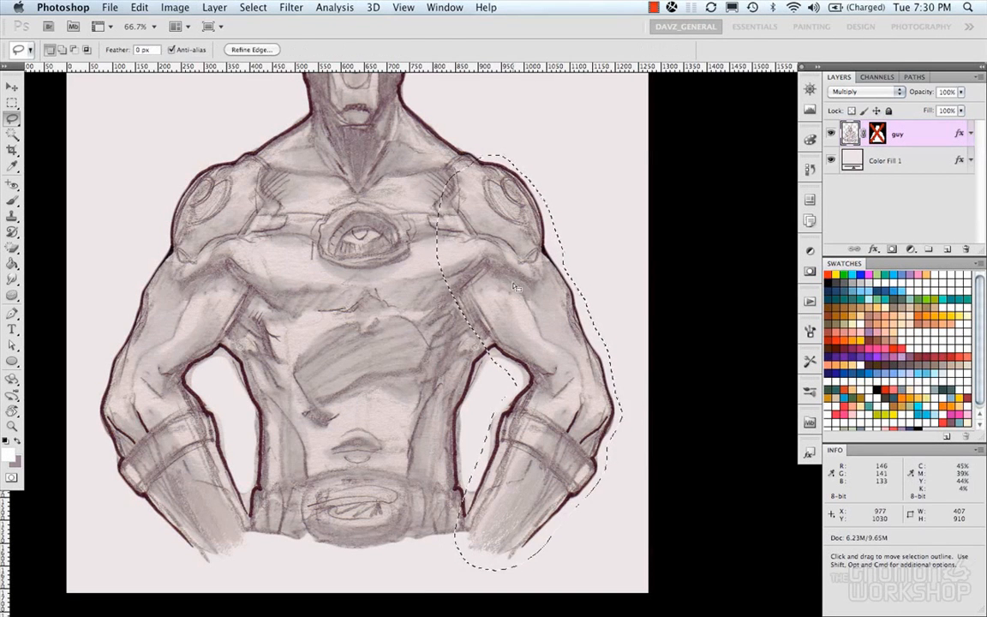
Start Puppet Warp on the lasso-selected arm of the guy layer
{"action": "left_click", "coordinate": [144, 7]}
{"action": "left_click", "coordinate": [163, 284]}
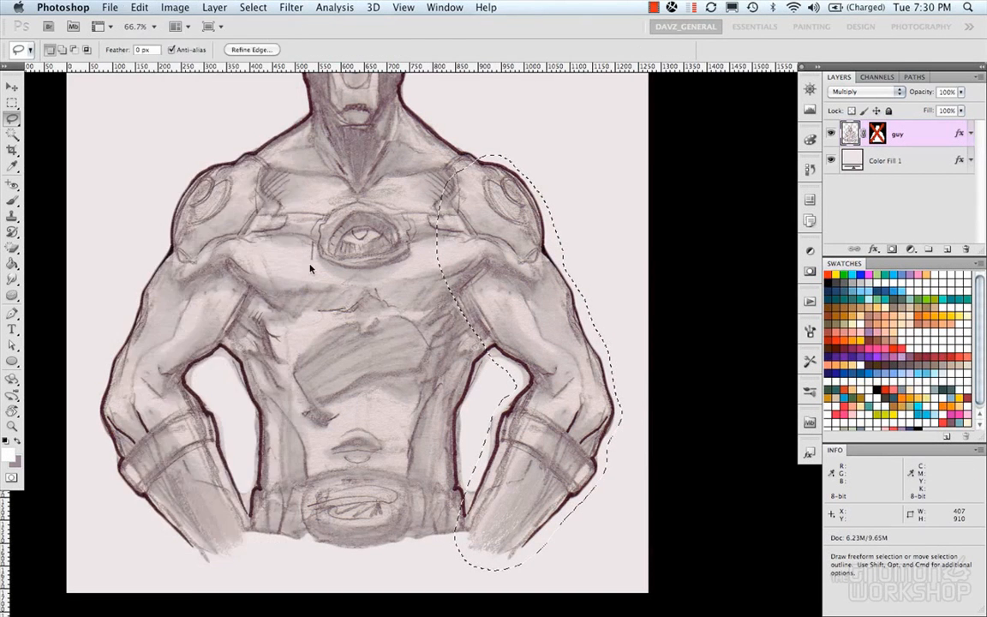